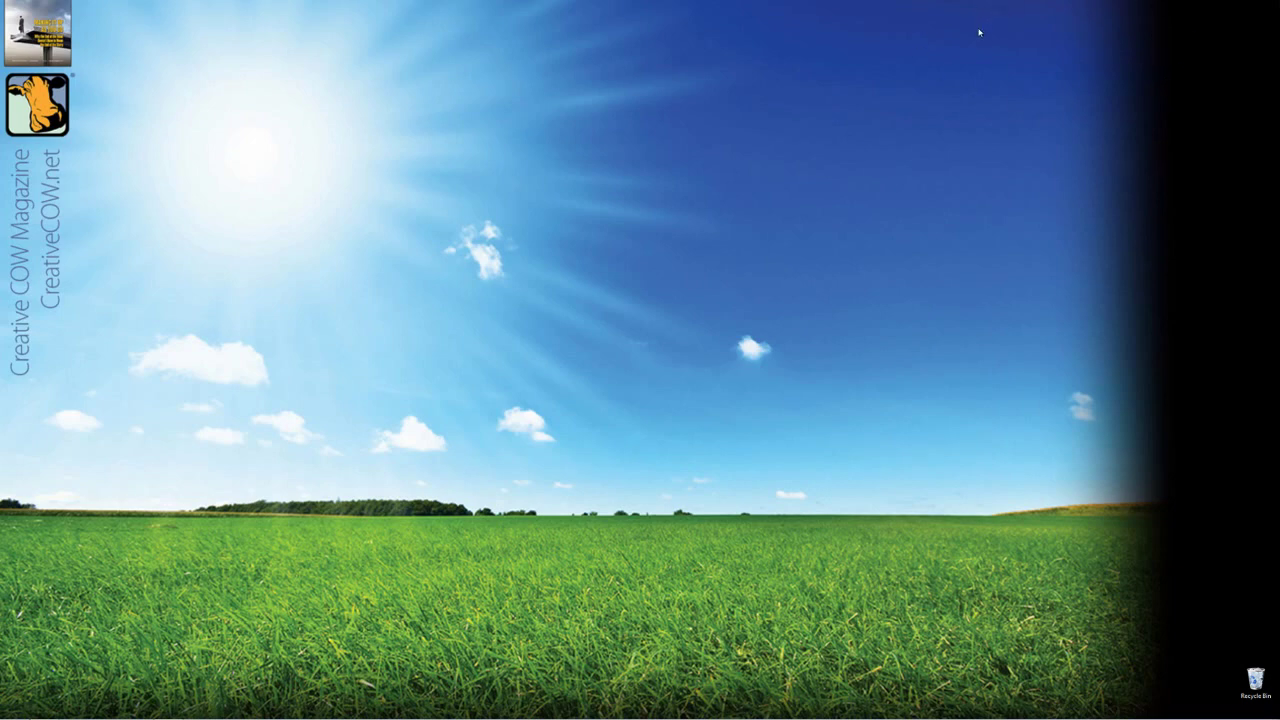
# View the background queue through the Avid Editor Service Manager, and close the progress monitor page
pyautogui.moveTo(1160, 716)
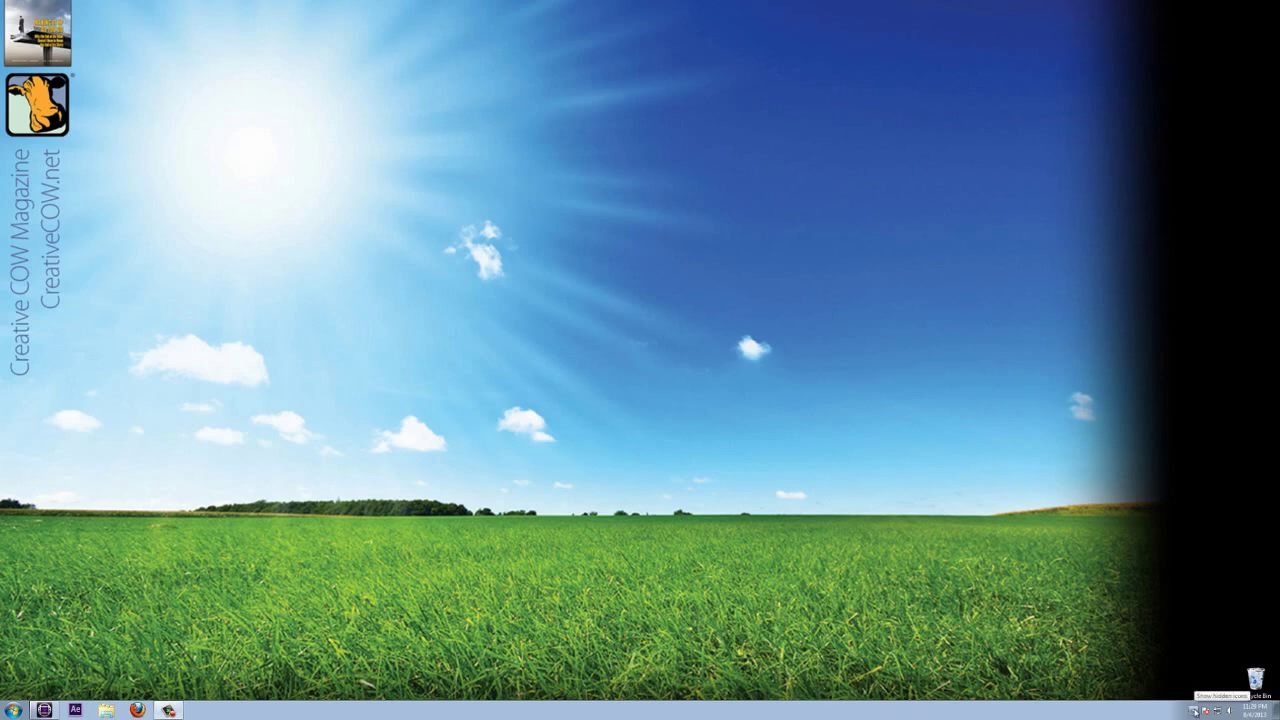
pyautogui.click(1193, 710)
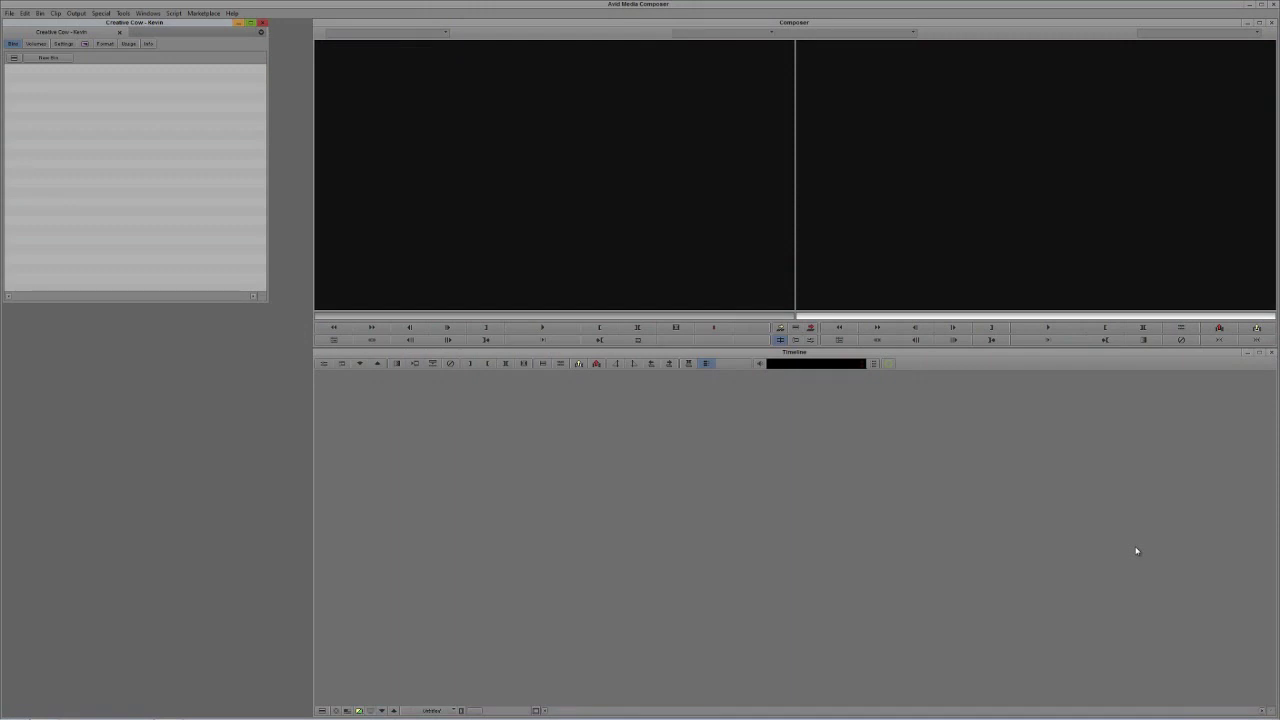
pyautogui.moveTo(1195, 714)
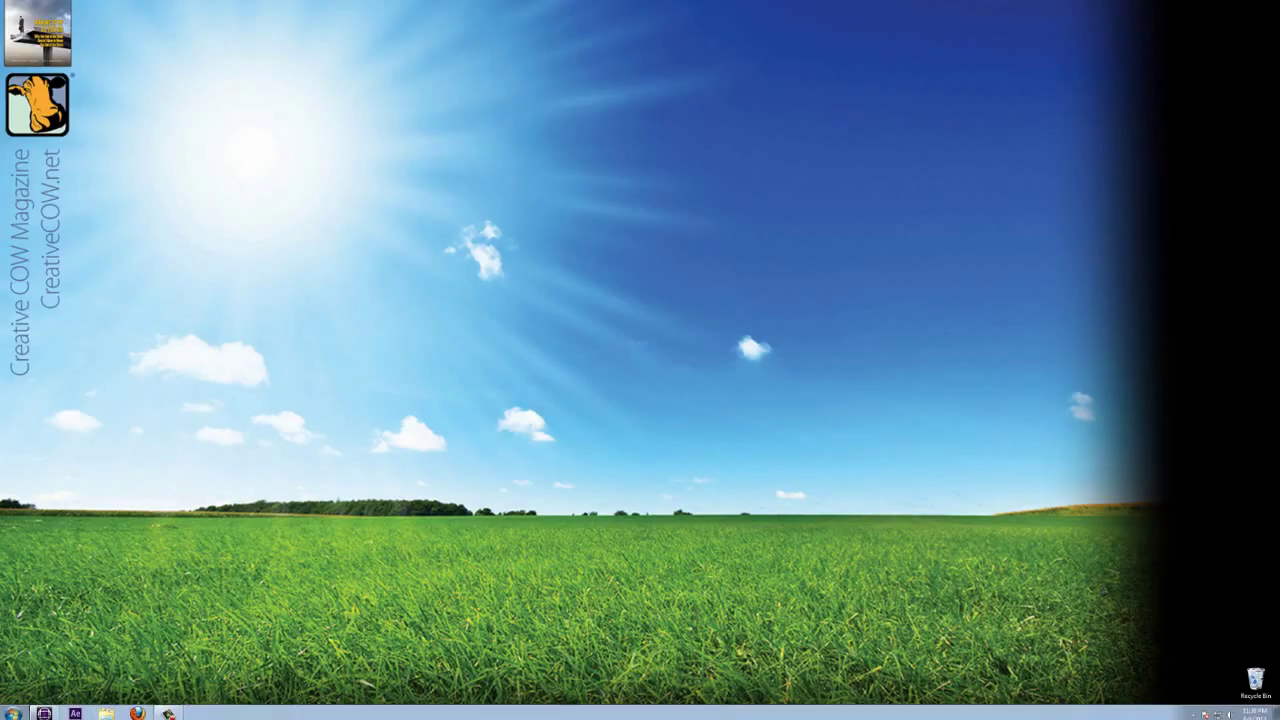
pyautogui.click(1193, 710)
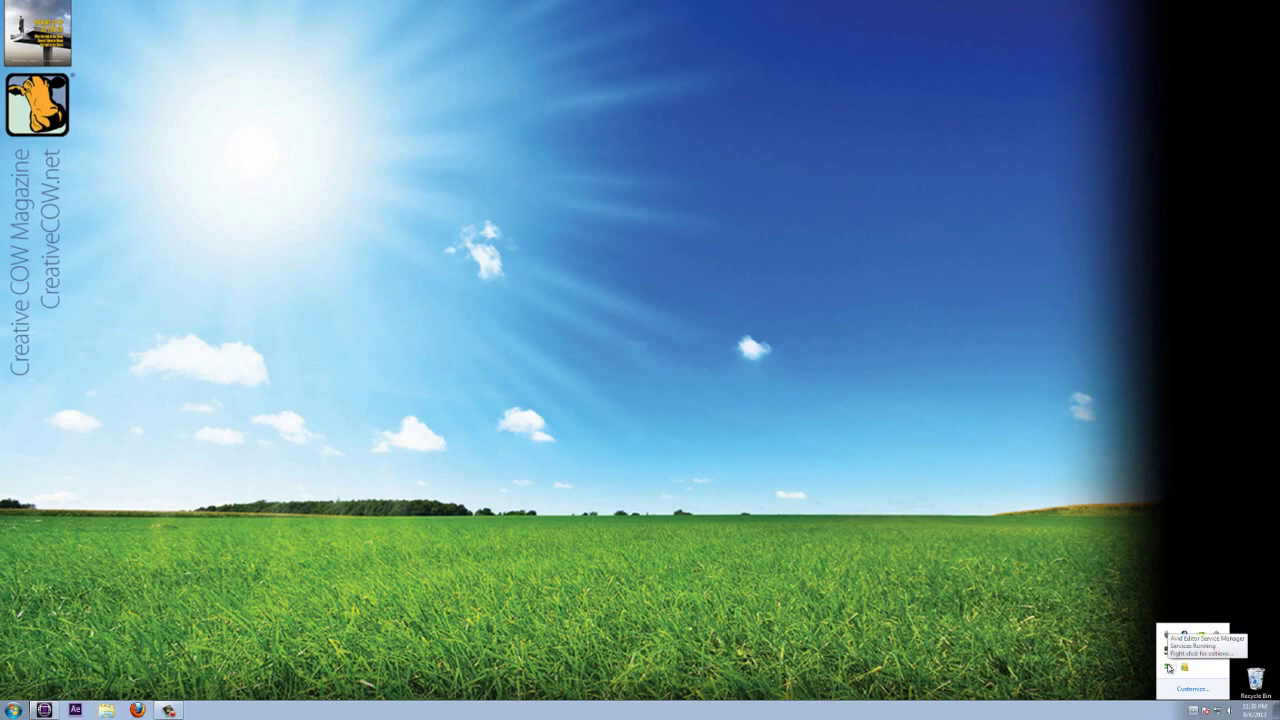
pyautogui.rightClick(1168, 668)
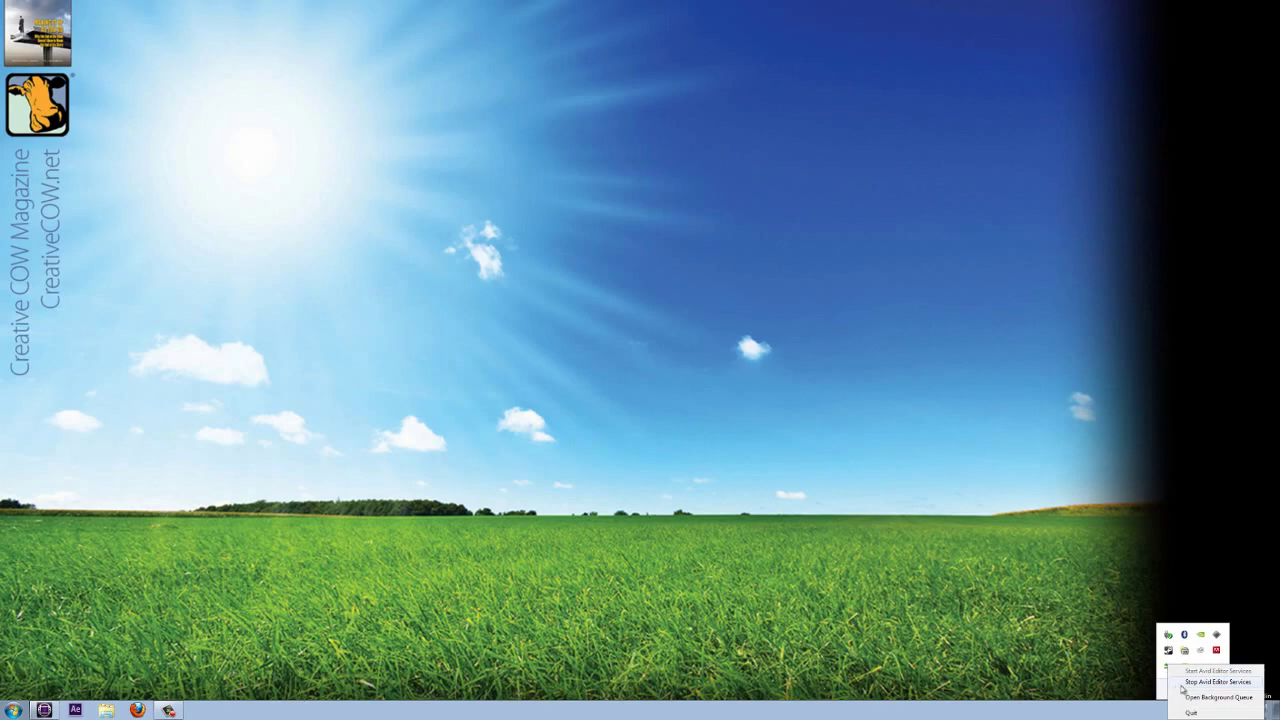
pyautogui.click(1199, 702)
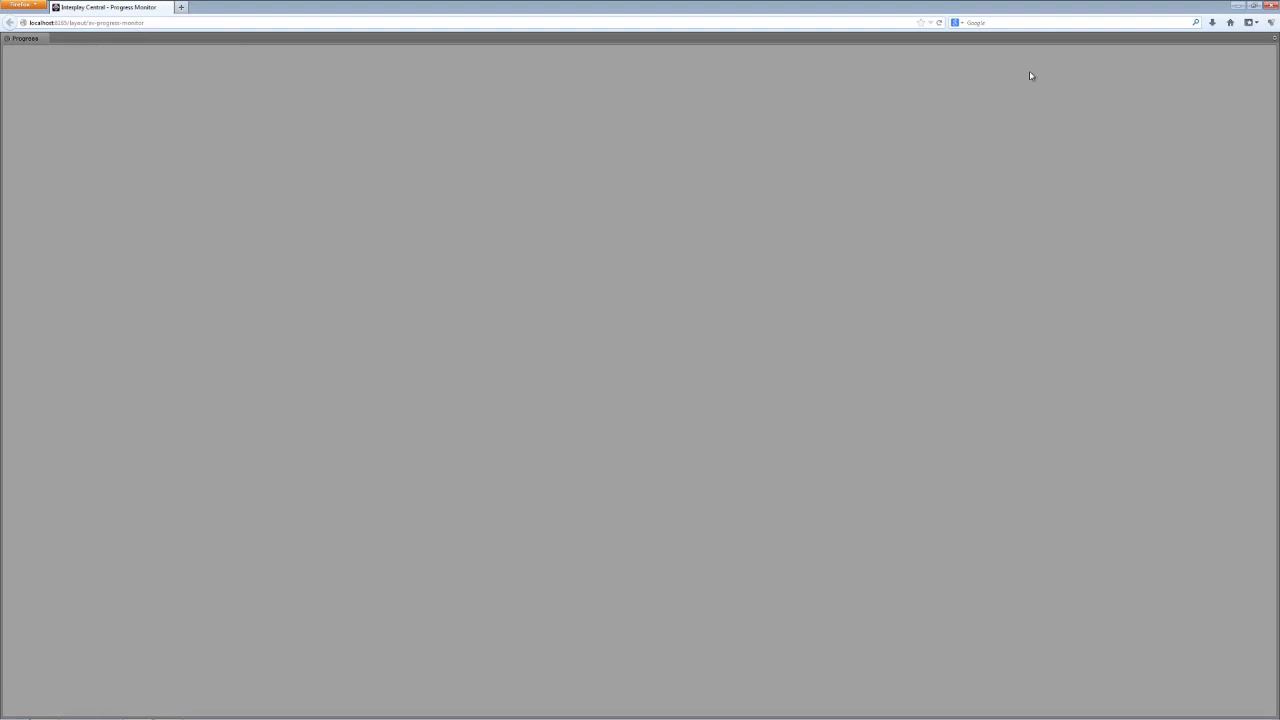
pyautogui.click(1273, 7)
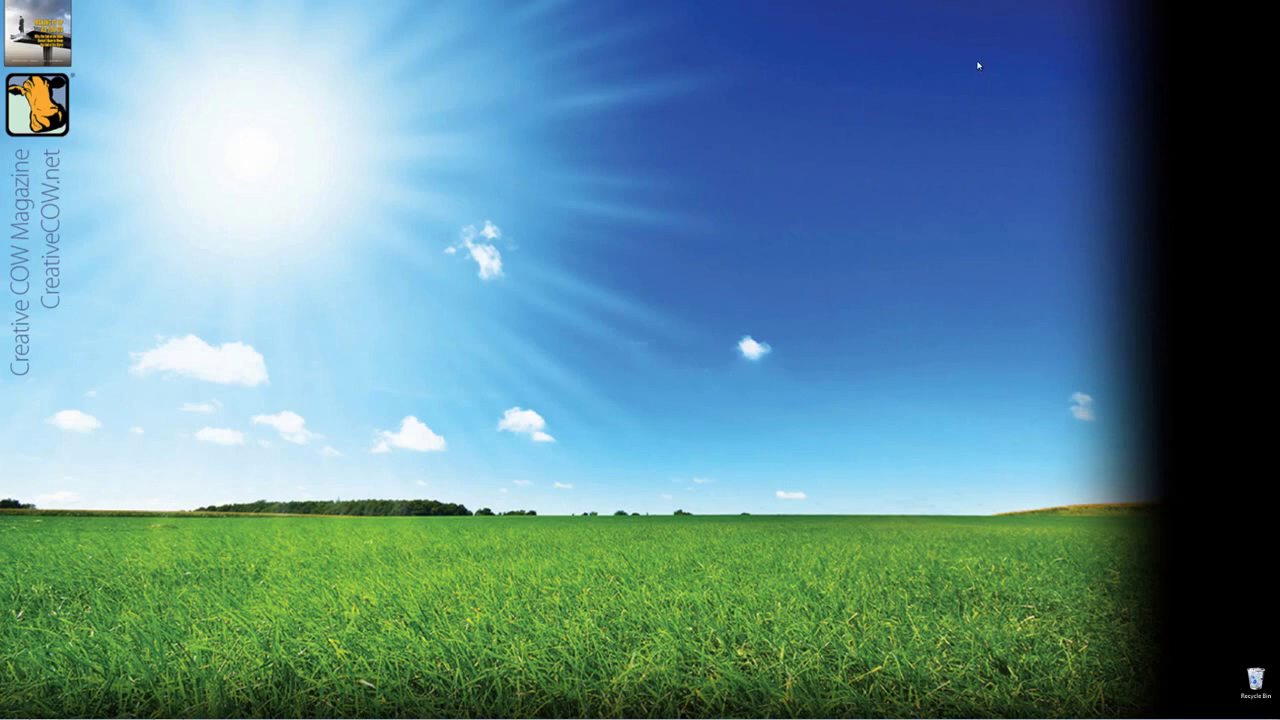
# Switch to Avid Media Composer and create a new bin named Sequences in the project
pyautogui.hotkey('alt', 'Tab')
pyautogui.hotkey('alt', 'Tab')
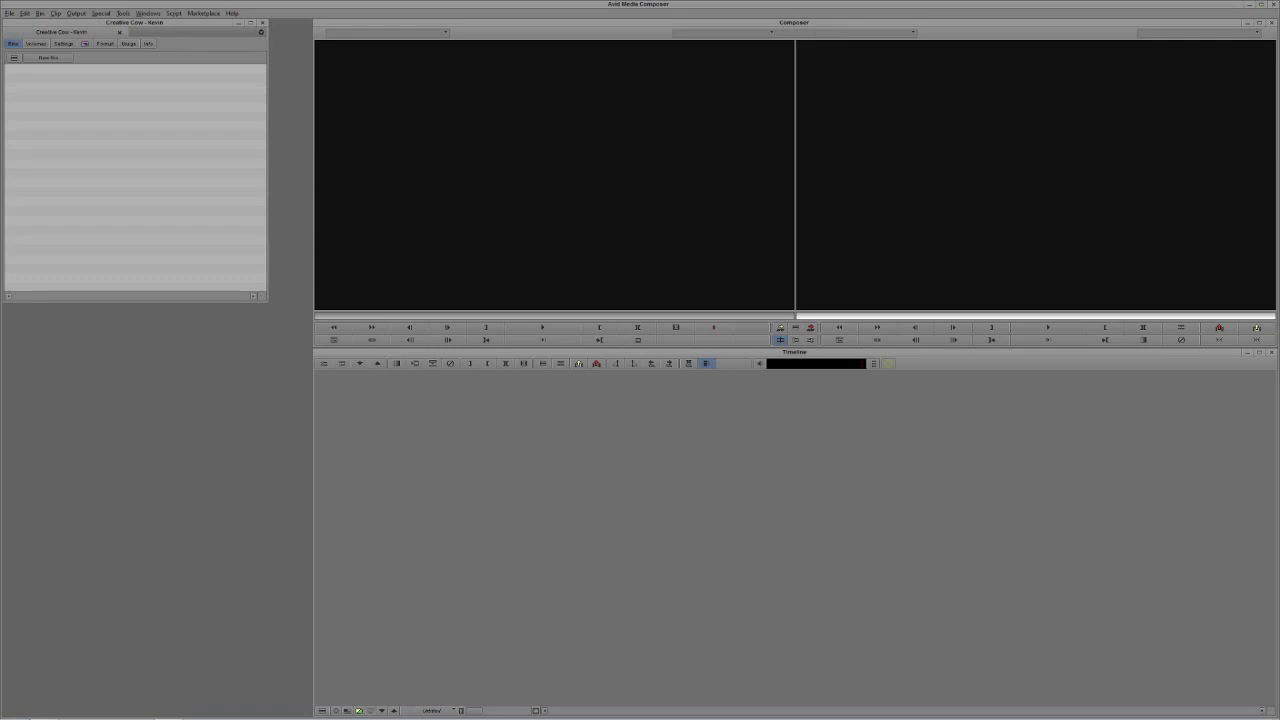
pyautogui.click(50, 57)
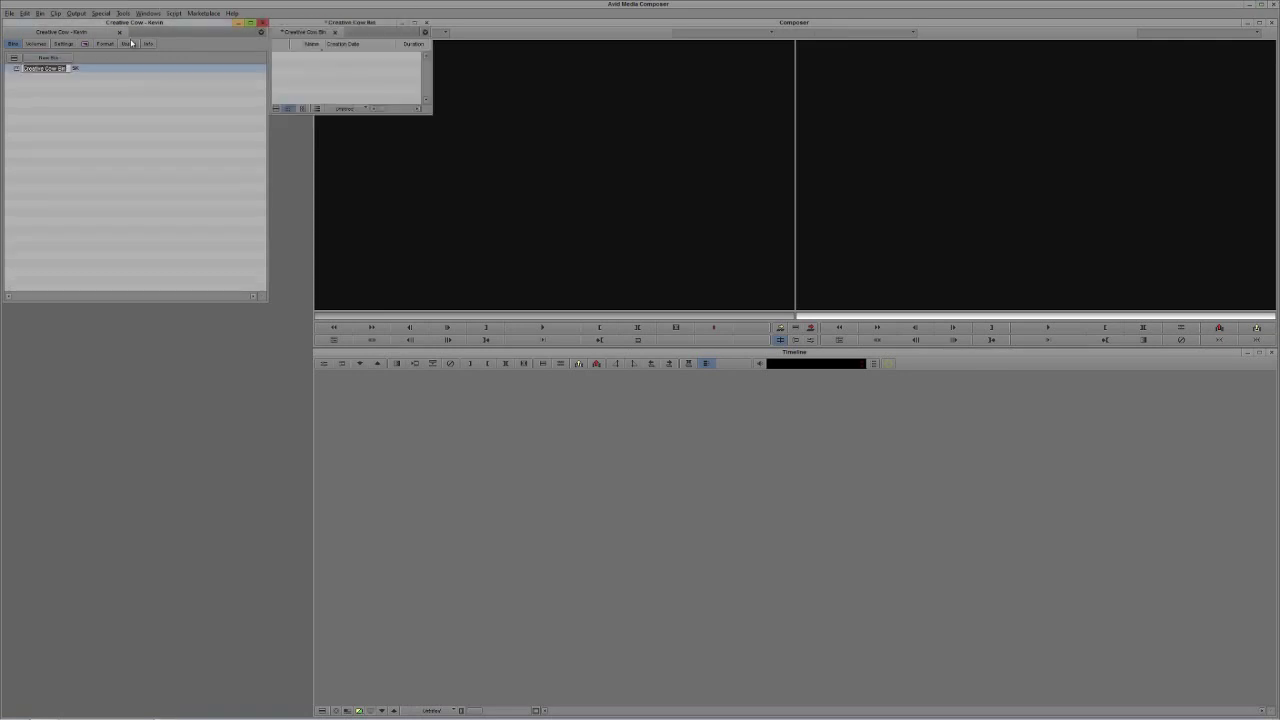
pyautogui.write('Sequences')
pyautogui.press('Return')
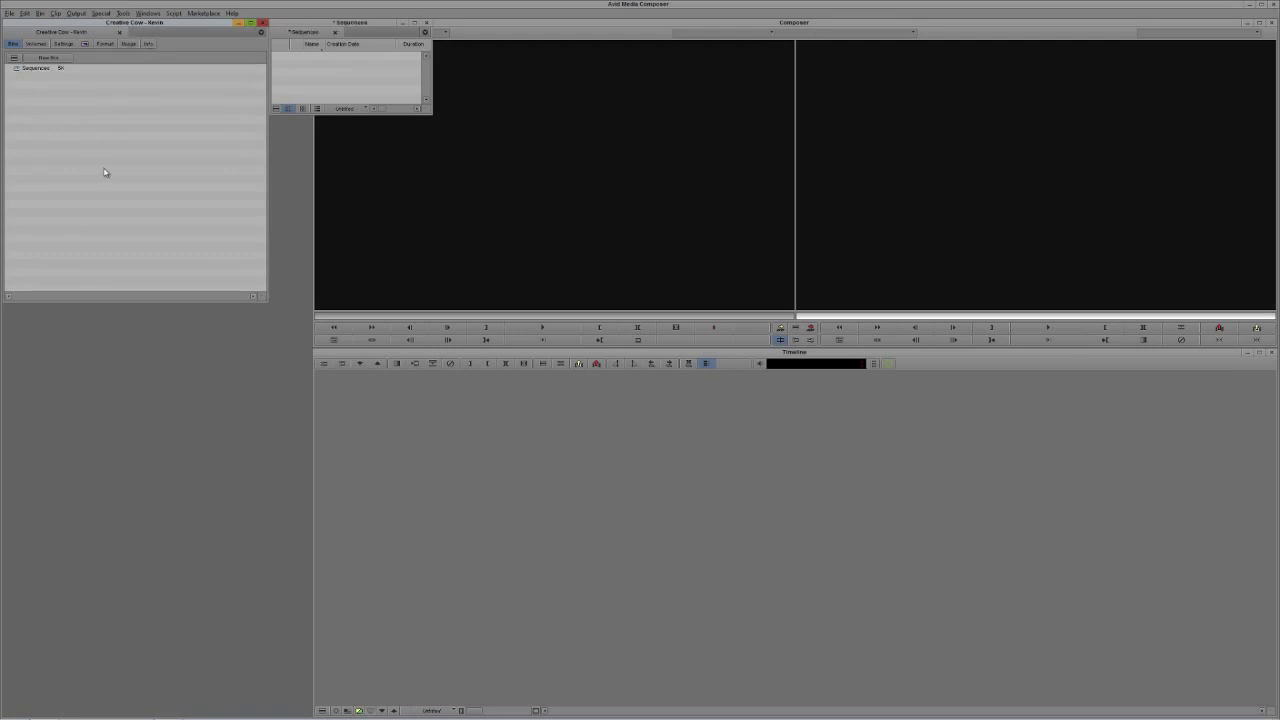
# Open the Basketball bin from the Stock Footage project and arrange it and the Sequences bin below the project window
pyautogui.hotkey('ctrl', 'o')
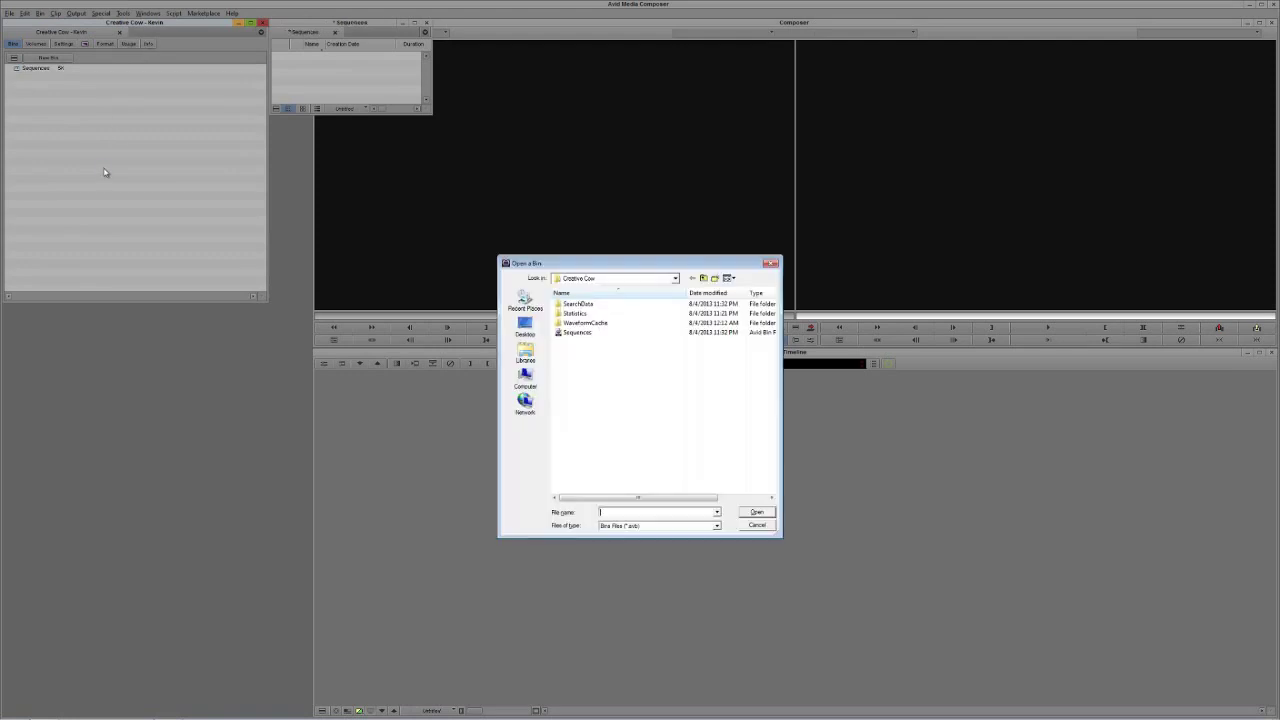
pyautogui.click(704, 279)
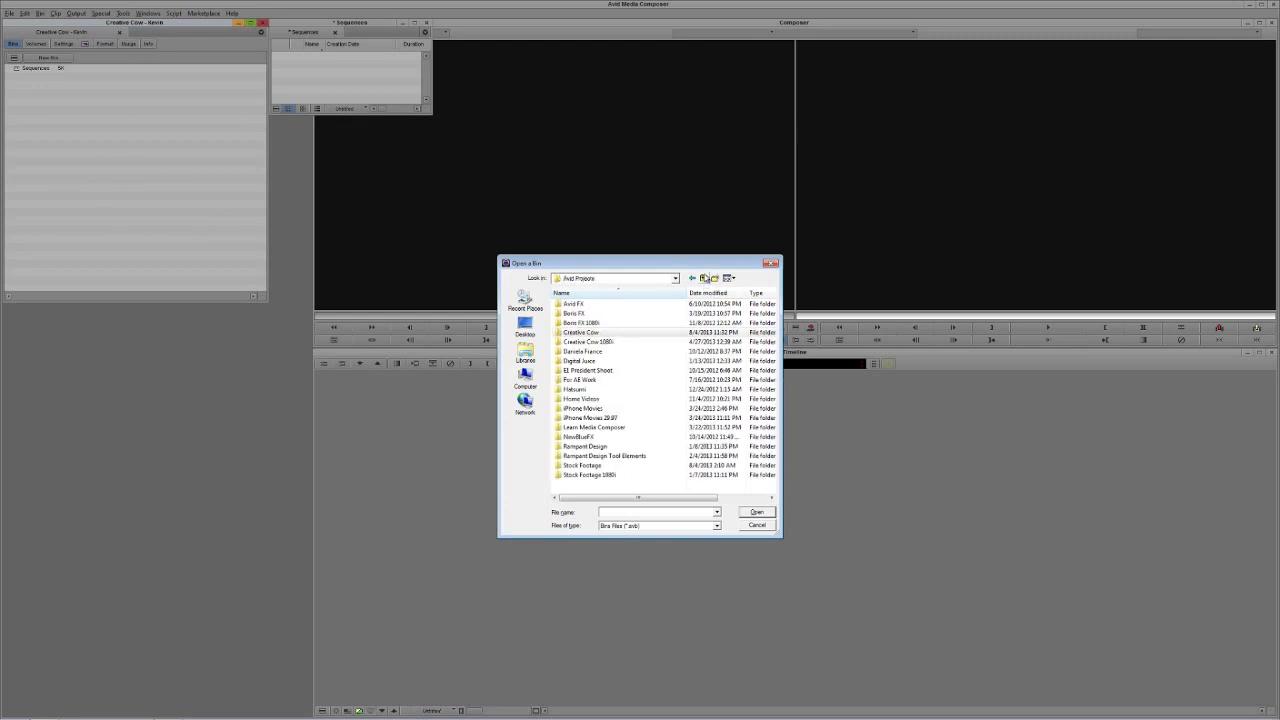
pyautogui.doubleClick(584, 465)
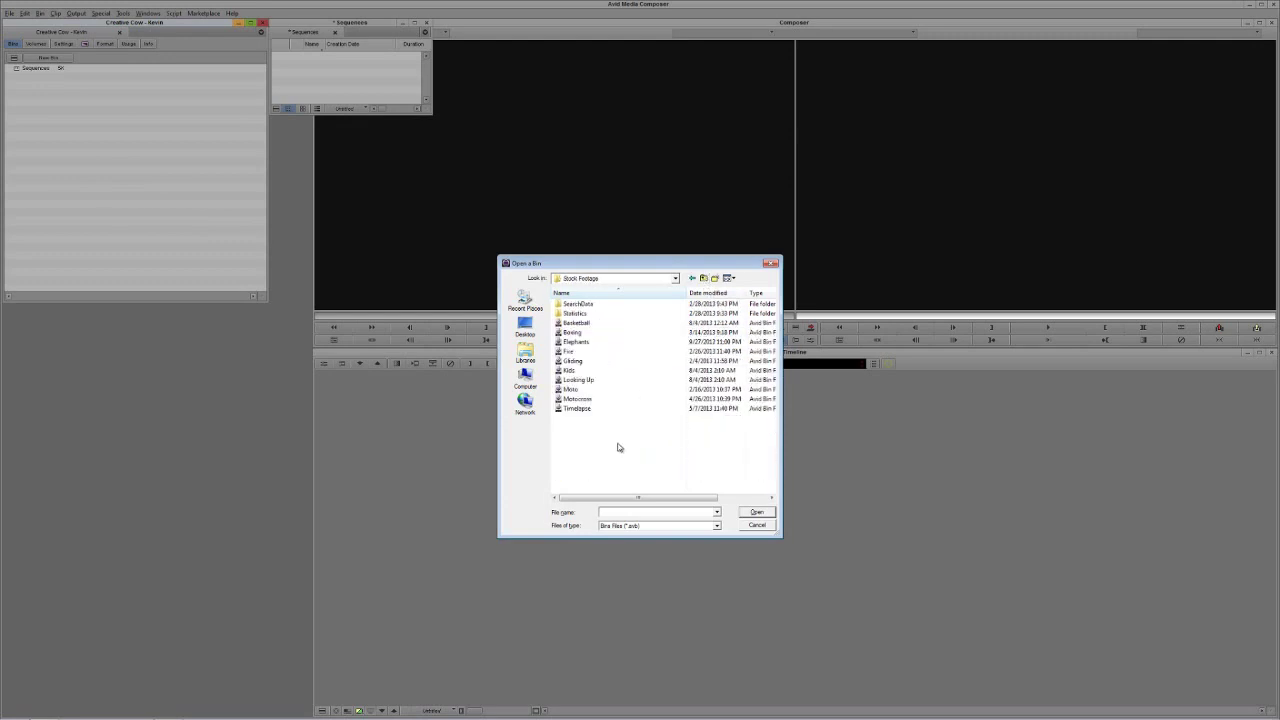
pyautogui.doubleClick(577, 322)
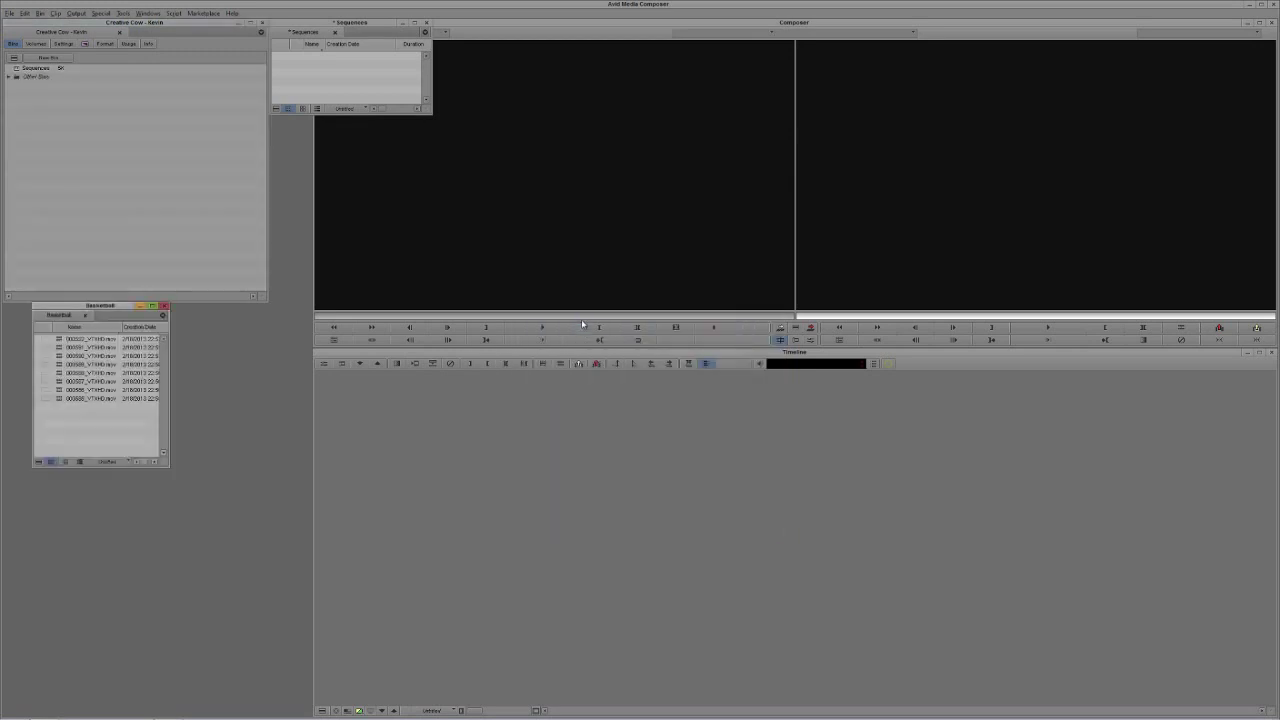
pyautogui.moveTo(122, 311); pyautogui.dragTo(148, 465)
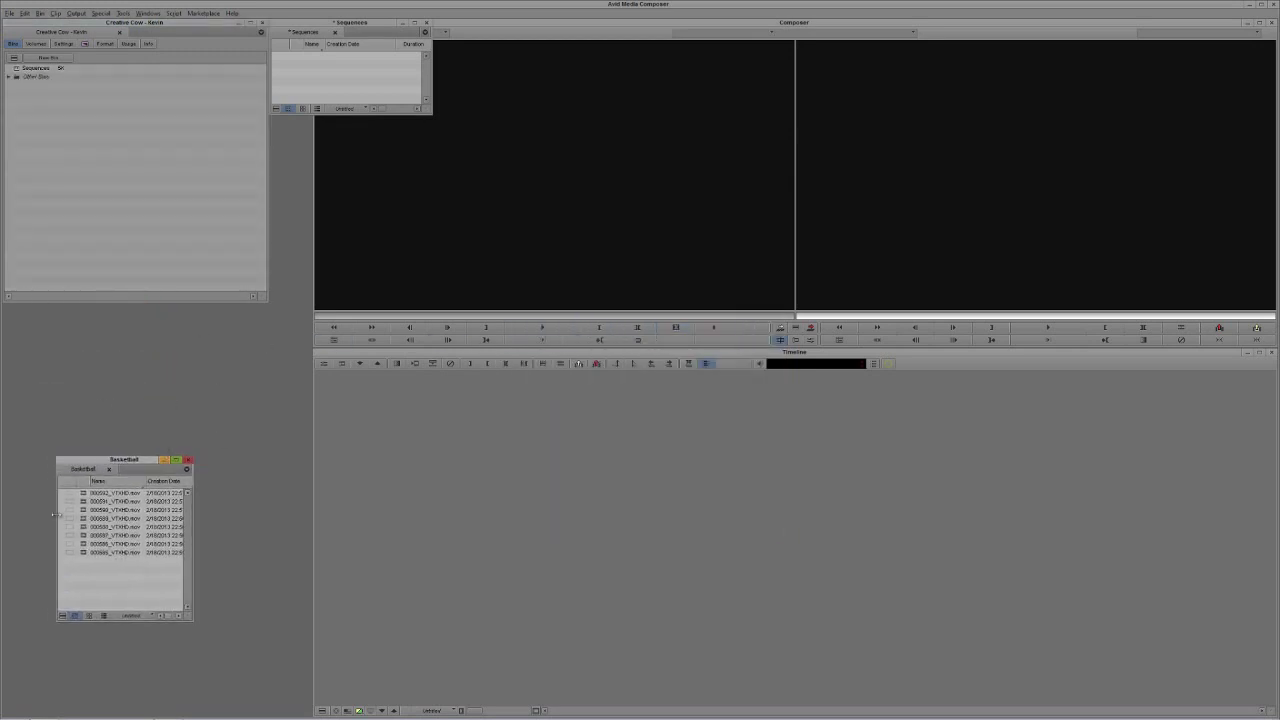
pyautogui.moveTo(343, 26); pyautogui.dragTo(87, 308)
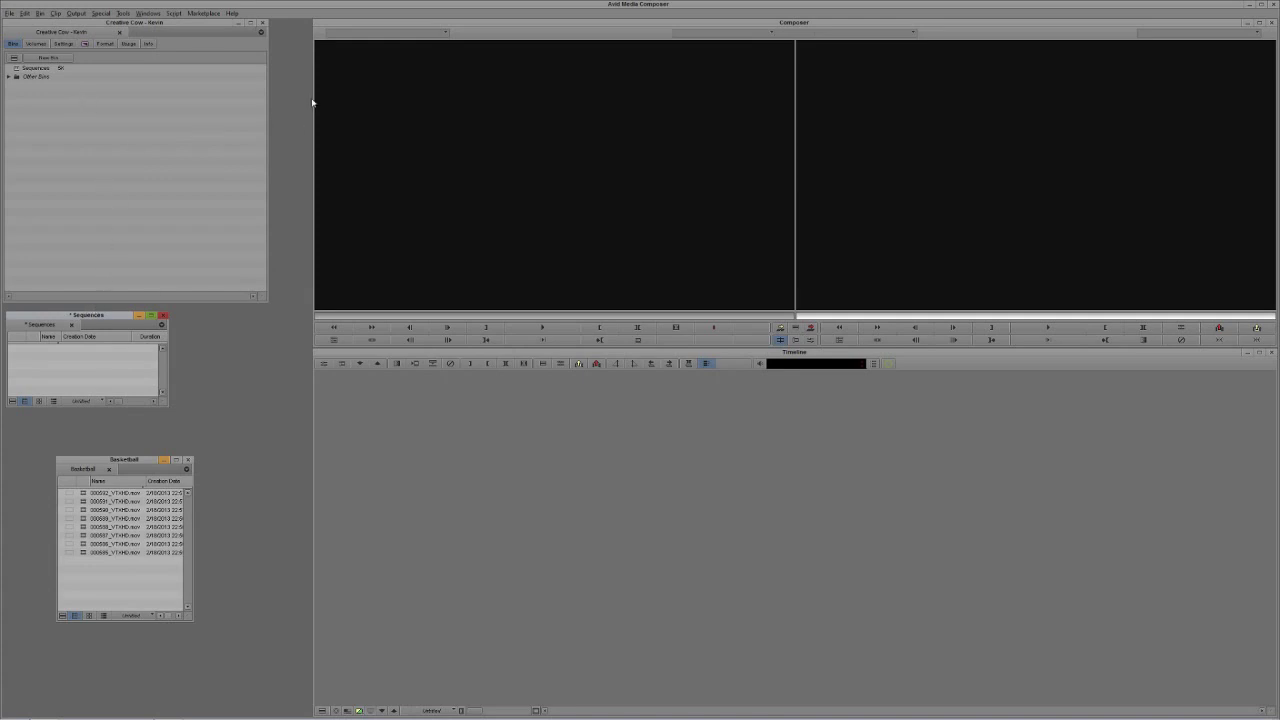
# Create another bin in the project named New Shot Clips
pyautogui.click(48, 57)
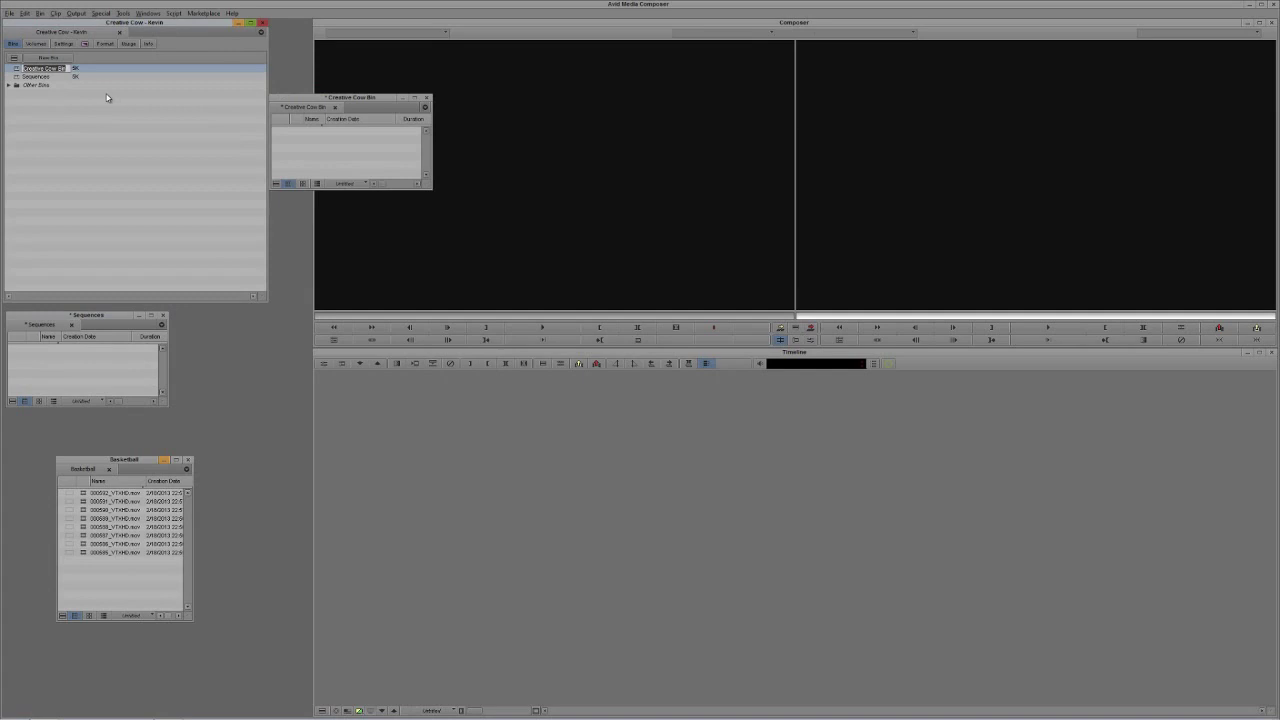
pyautogui.write('S')
pyautogui.write('New')
pyautogui.write(' Sho')
pyautogui.write('t Clips')
pyautogui.press('Return')
# Link the first three clips of the Gliding footage folder into the New Shot Clips bin via AMA and move the bin over the project window
pyautogui.click(296, 150)
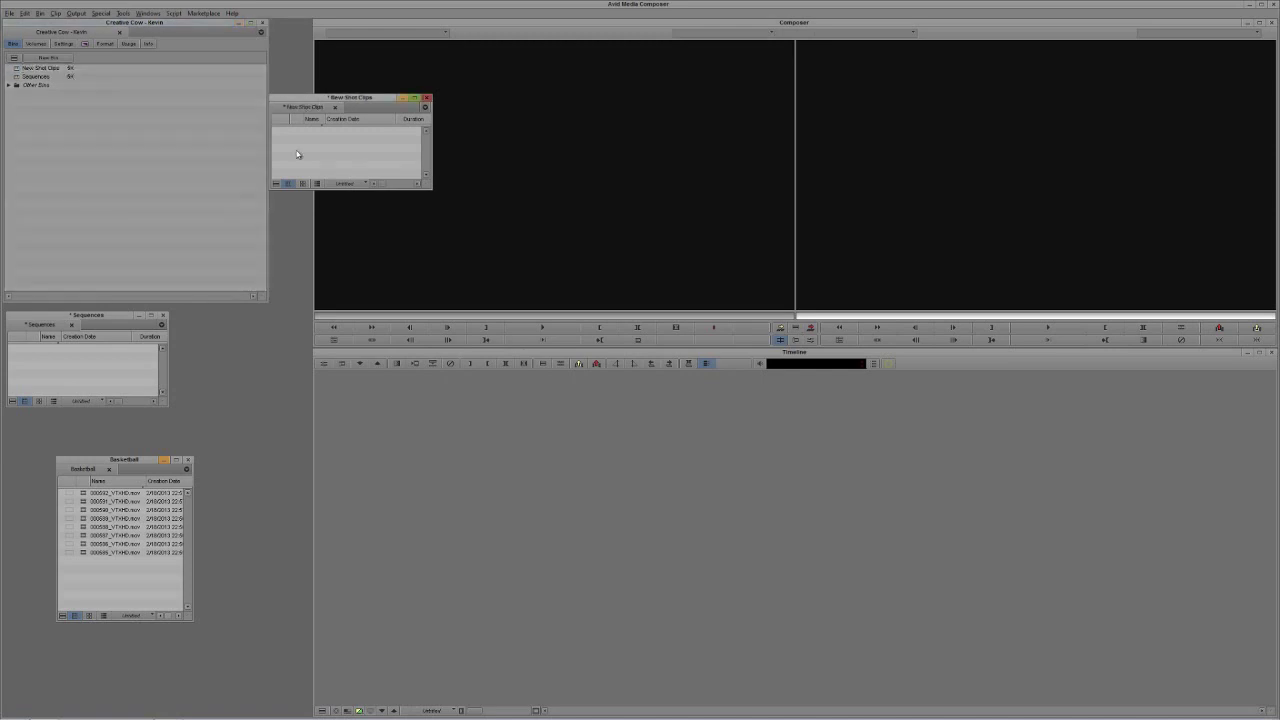
pyautogui.rightClick(296, 150)
pyautogui.click(325, 290)
pyautogui.moveTo(596, 212); pyautogui.dragTo(518, 238)
pyautogui.click(552, 250)
pyautogui.click(537, 265)
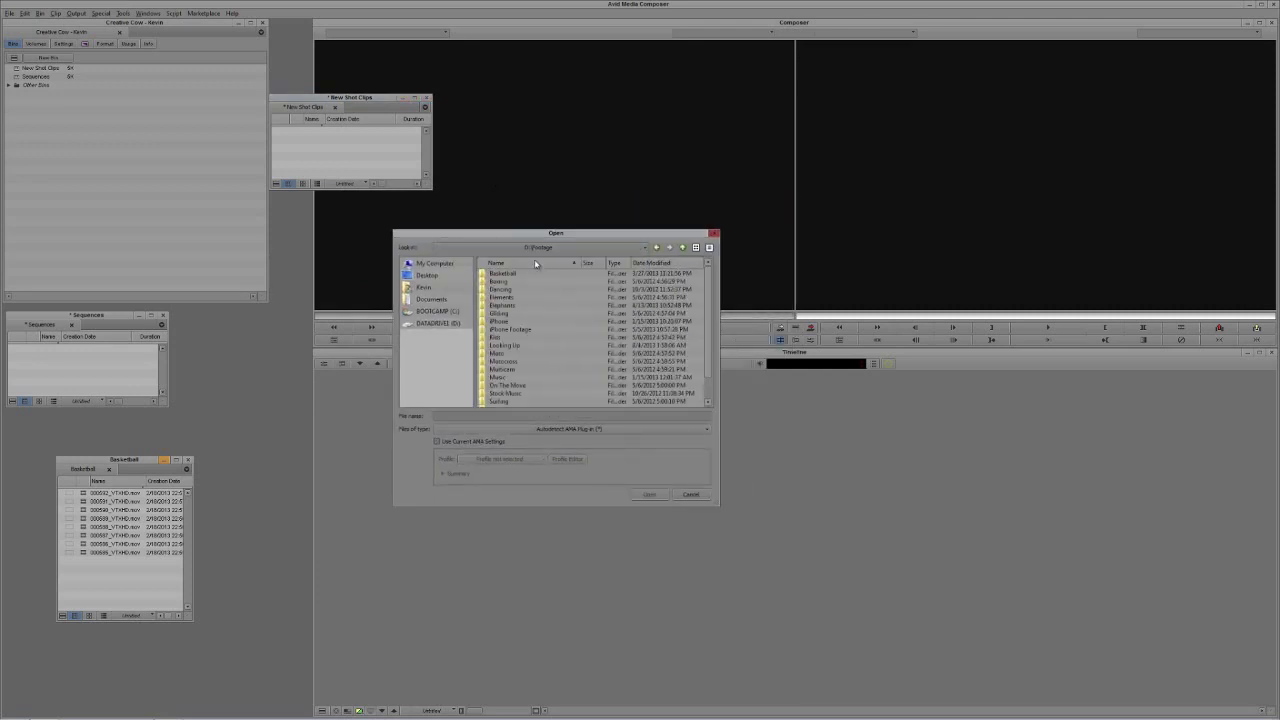
pyautogui.doubleClick(516, 290)
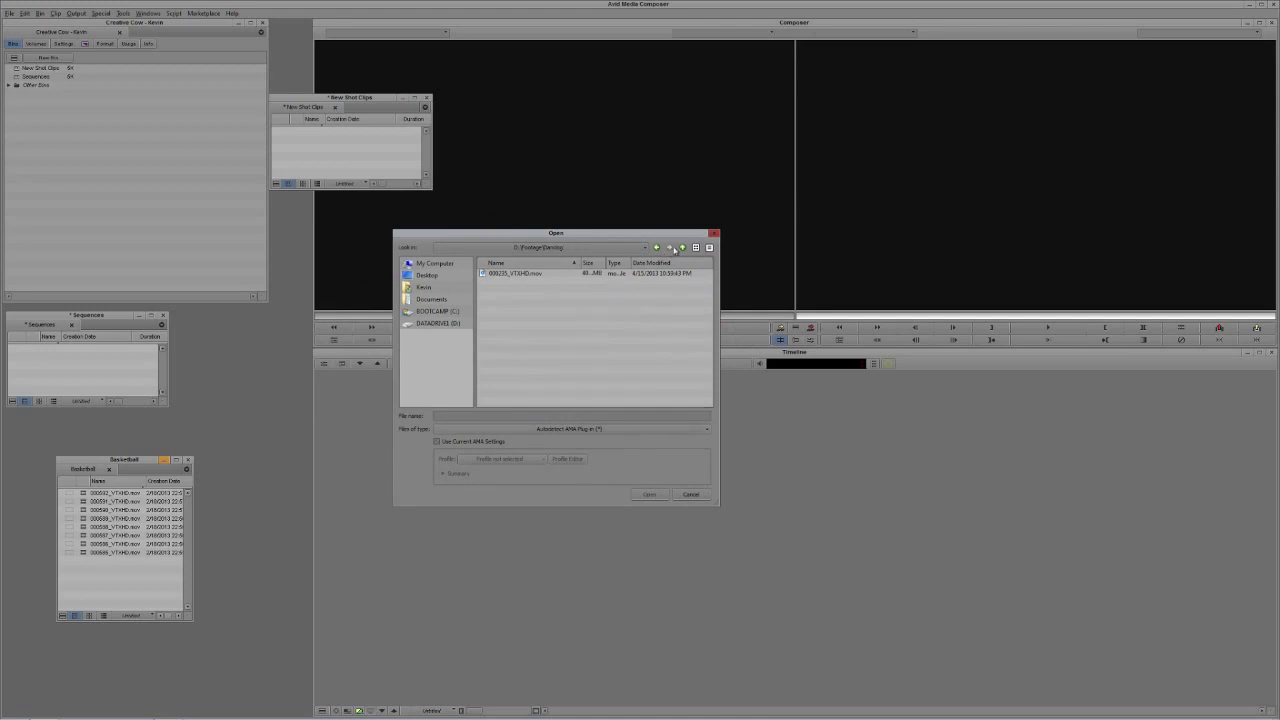
pyautogui.click(672, 249)
pyautogui.doubleClick(516, 317)
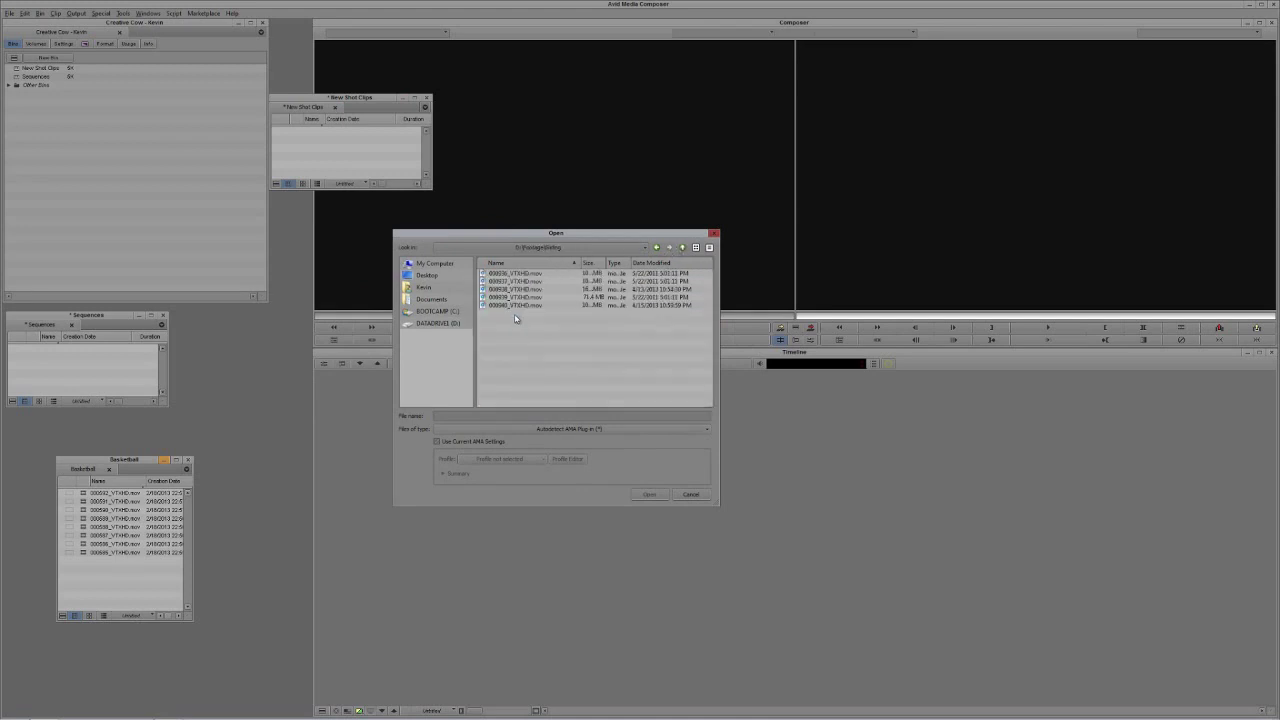
pyautogui.hotkey('ctrl', 'a')
pyautogui.click(515, 274)
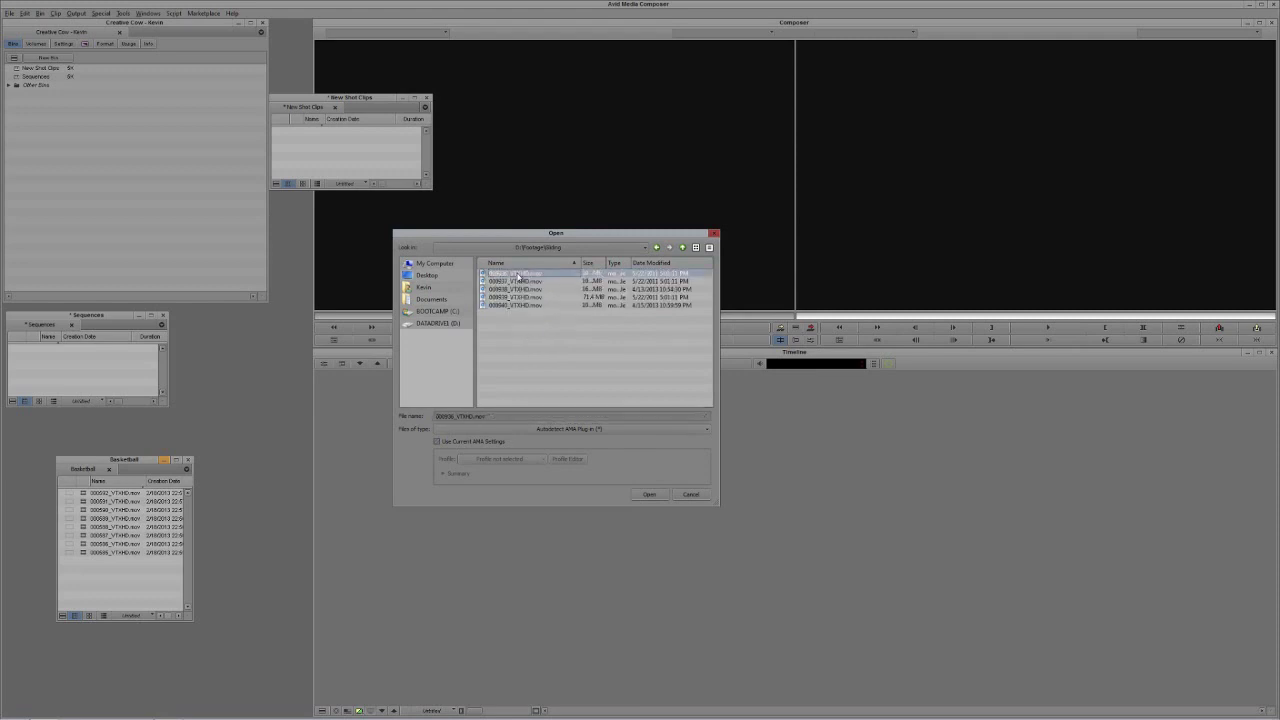
pyautogui.keyDown('shift'); pyautogui.click(513, 289); pyautogui.keyUp('shift')
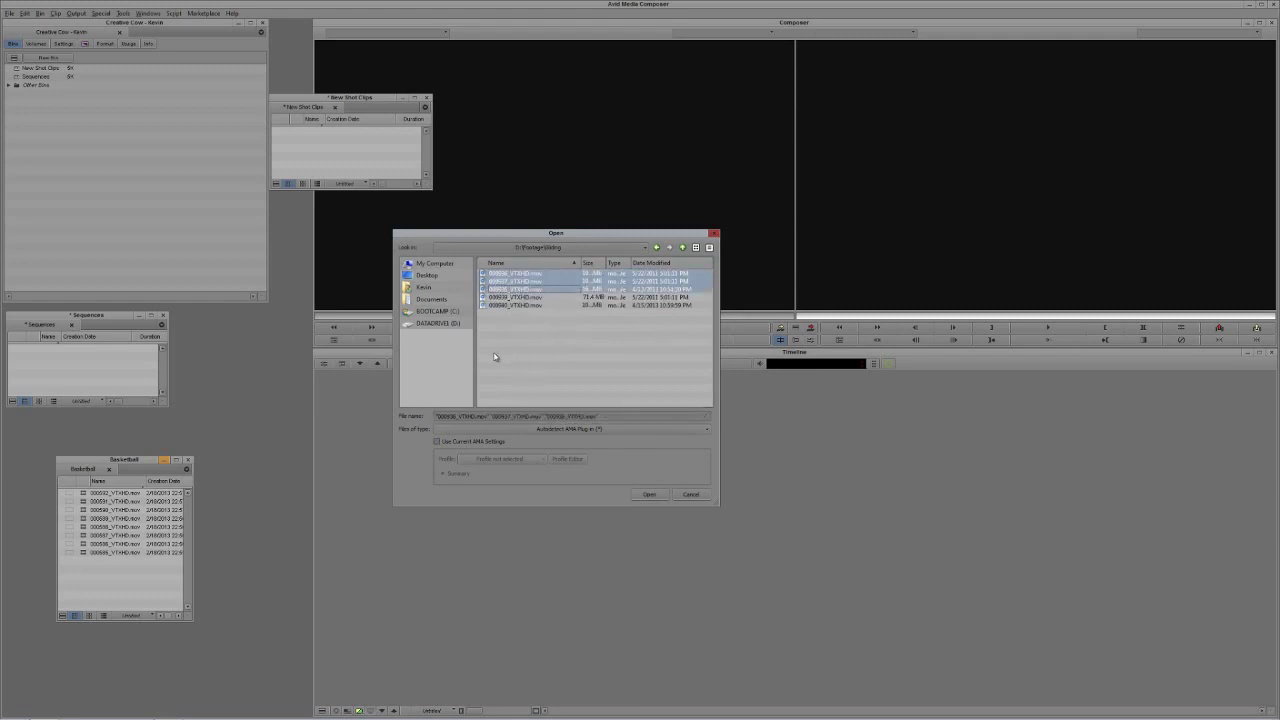
pyautogui.click(640, 495)
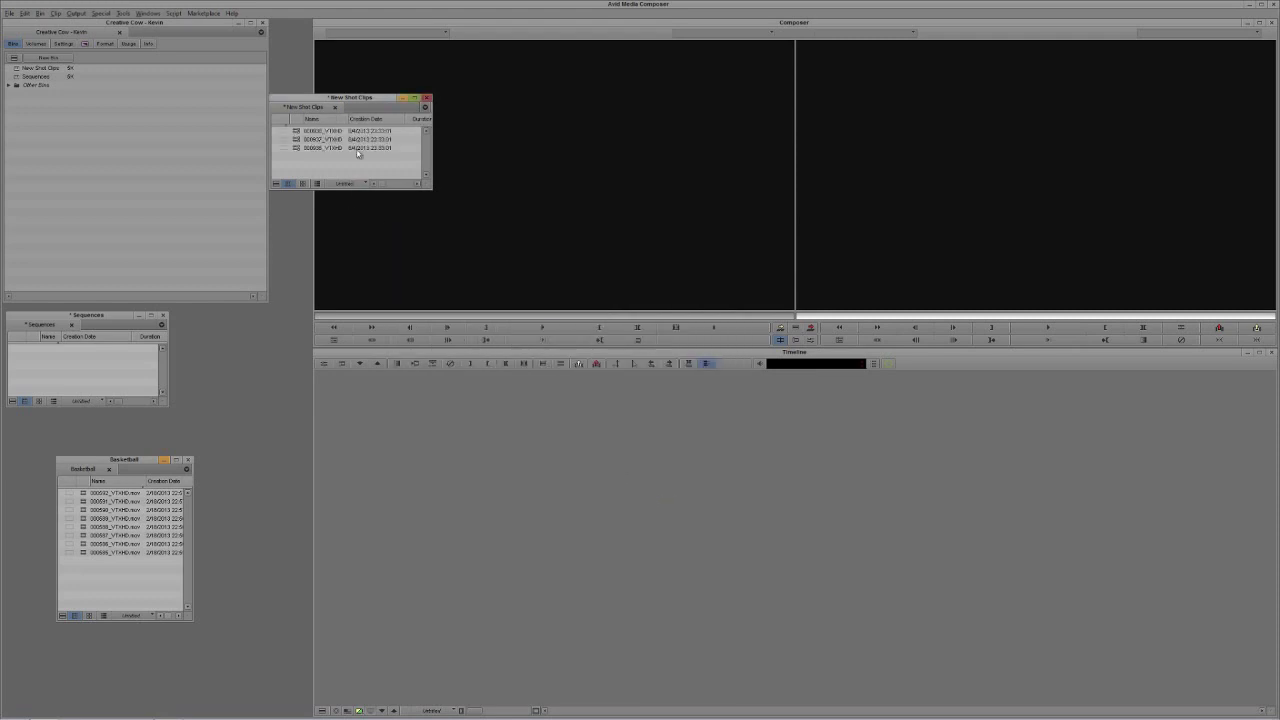
pyautogui.moveTo(368, 98); pyautogui.dragTo(235, 42)
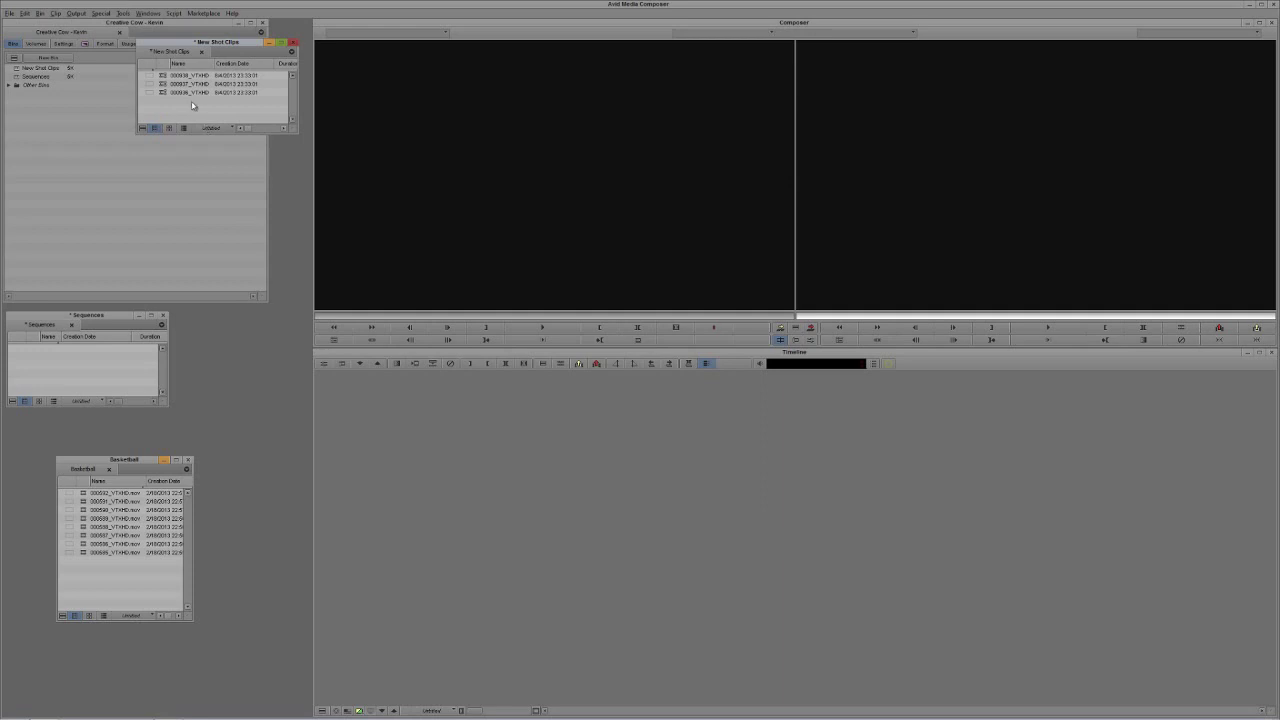
# Set up a transcode of all clips in the New Shot Clips bin with DATADRIVE1 (D:) as the target drive
pyautogui.hotkey('ctrl', 'a')
pyautogui.click(57, 13)
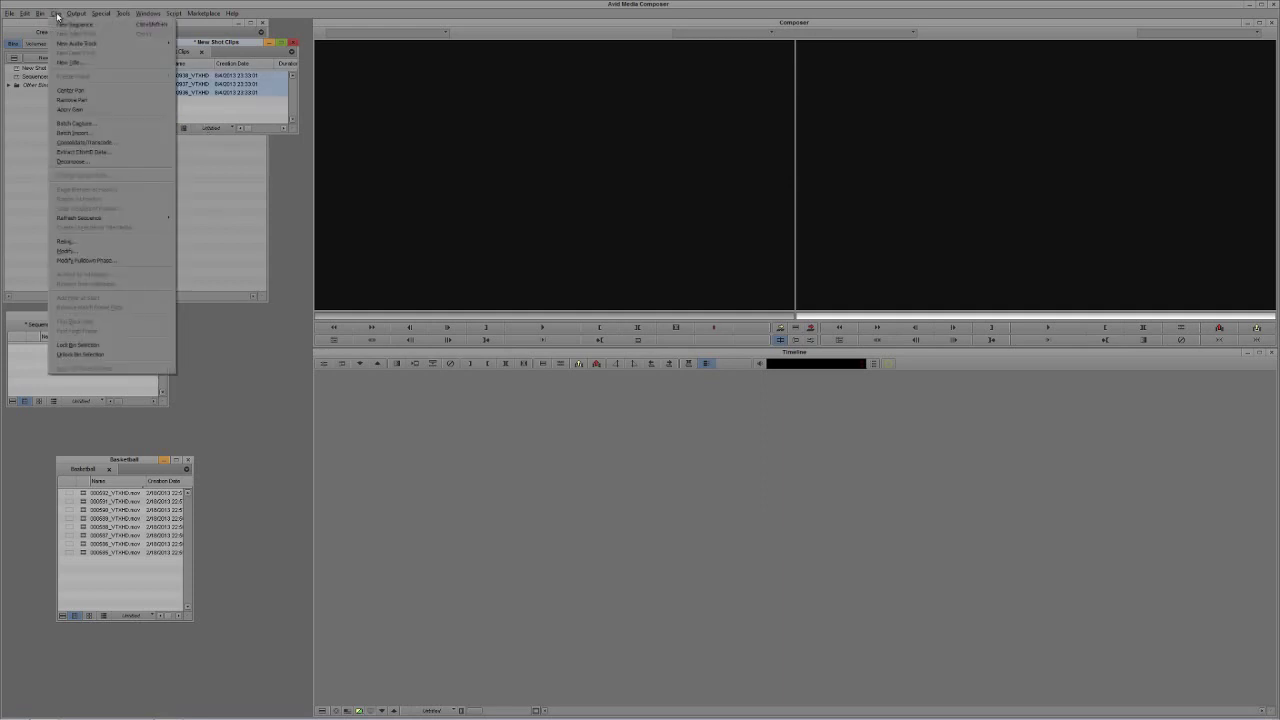
pyautogui.click(85, 142)
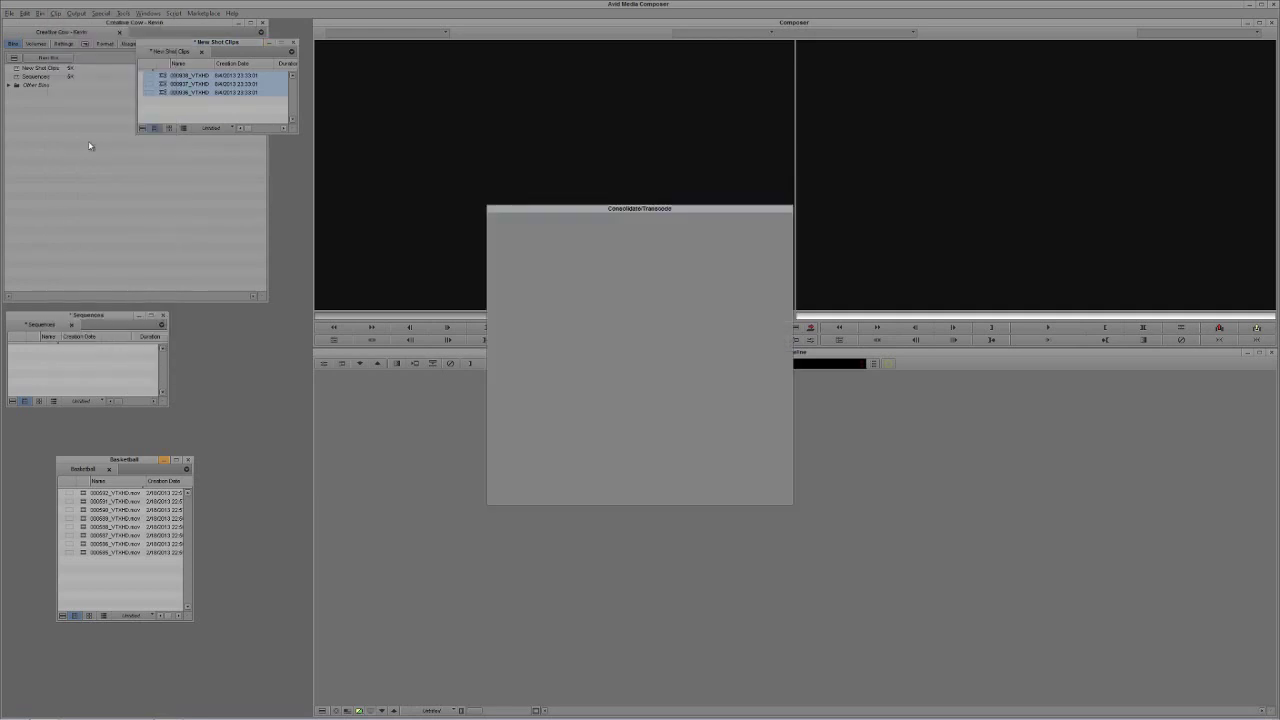
pyautogui.click(515, 236)
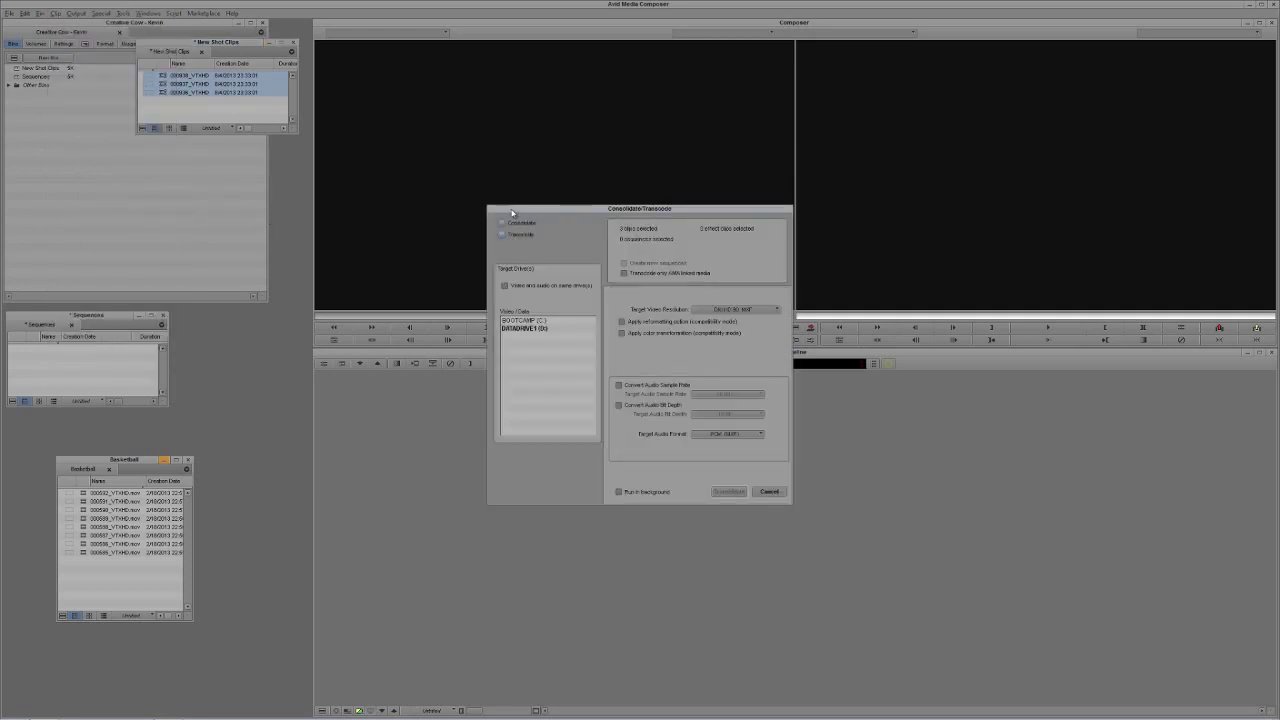
pyautogui.click(528, 330)
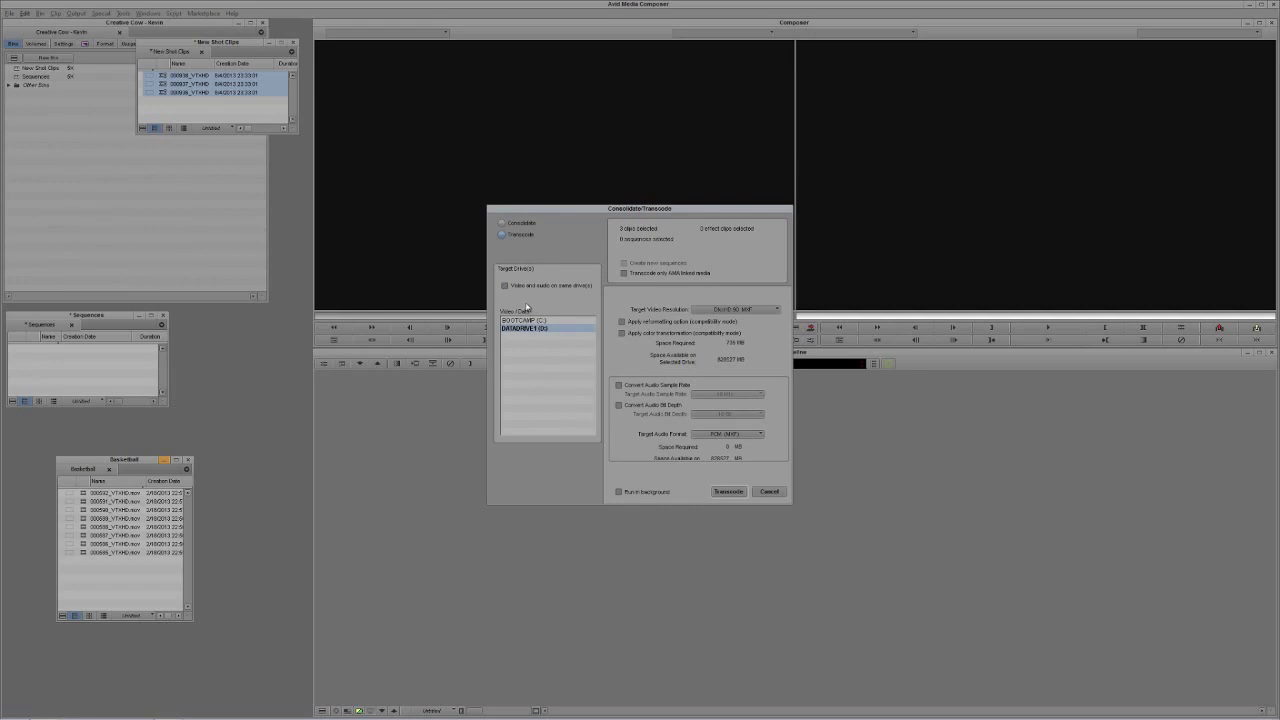
pyautogui.click(620, 322)
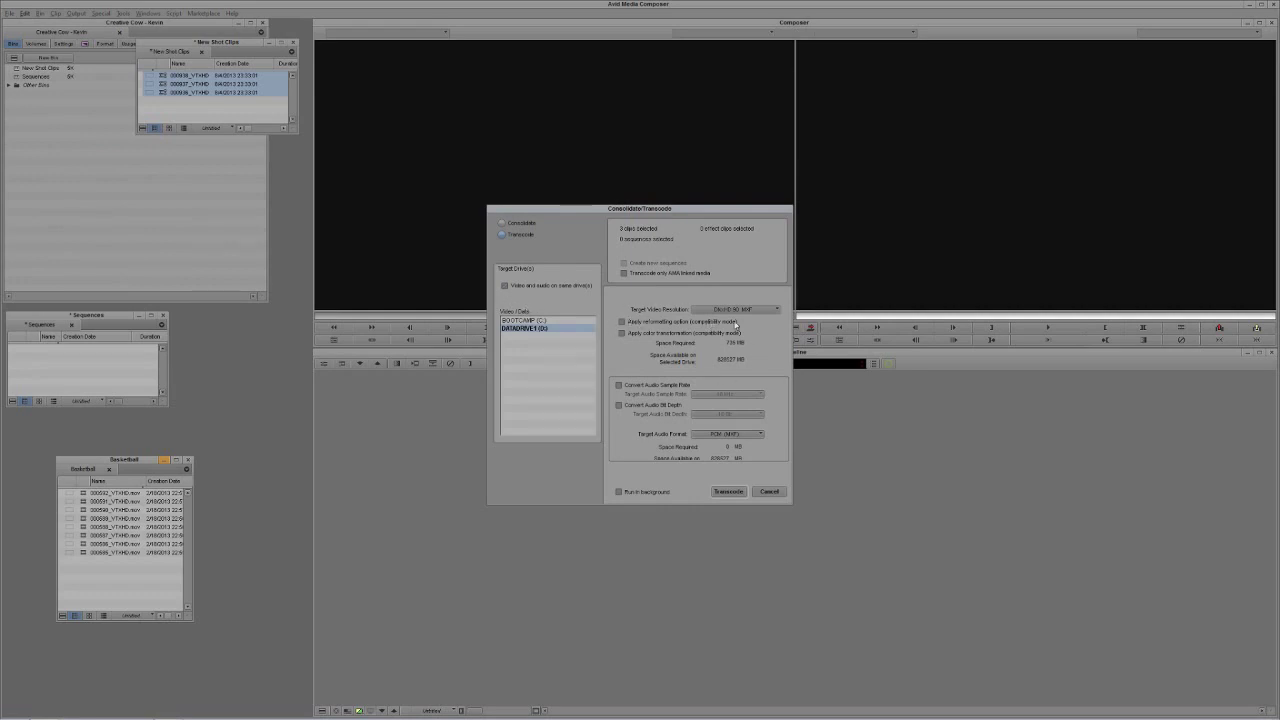
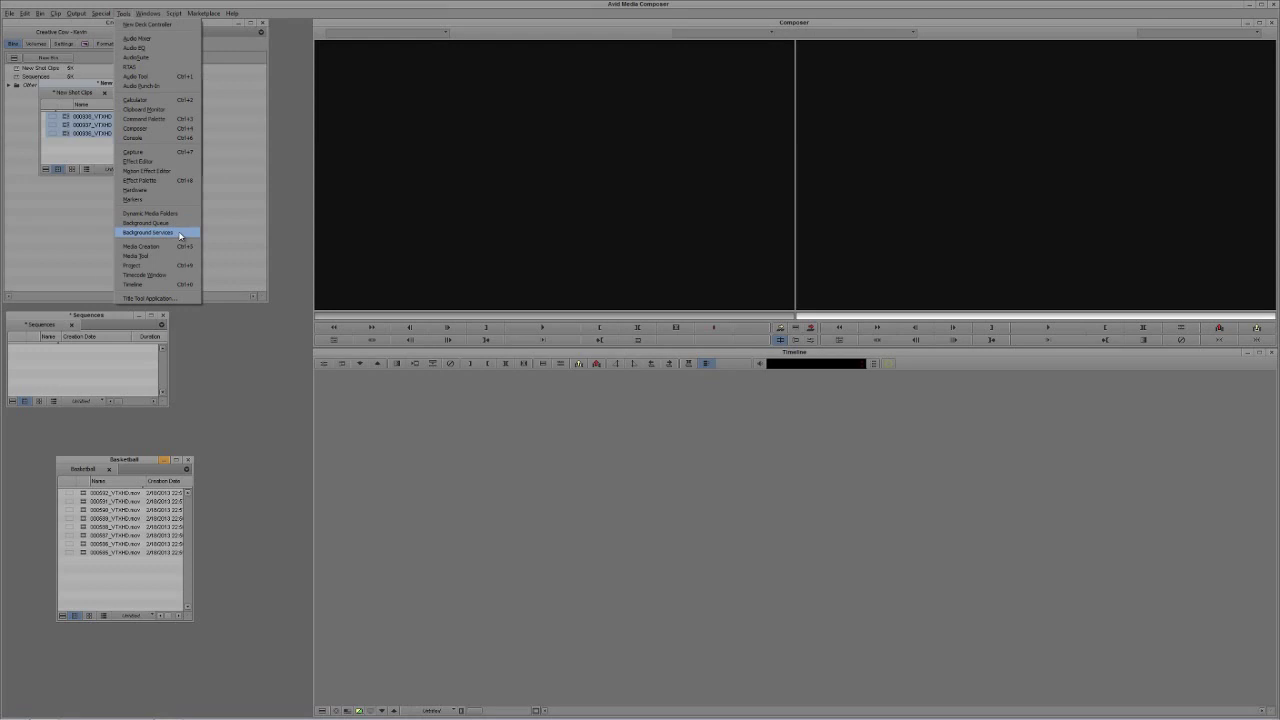
# Review the Background Services settings and the Avid Editor Service Manager's options, closing both without changing anything
pyautogui.click(180, 236)
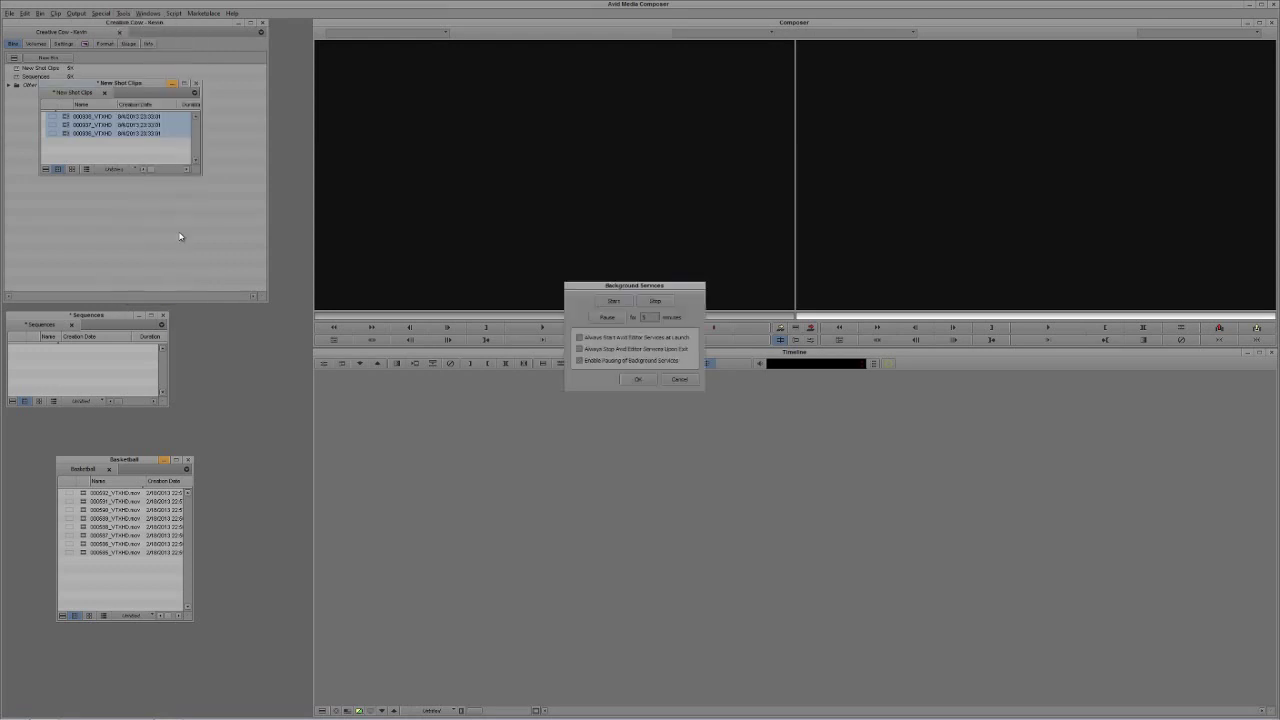
pyautogui.moveTo(600, 288); pyautogui.dragTo(518, 178)
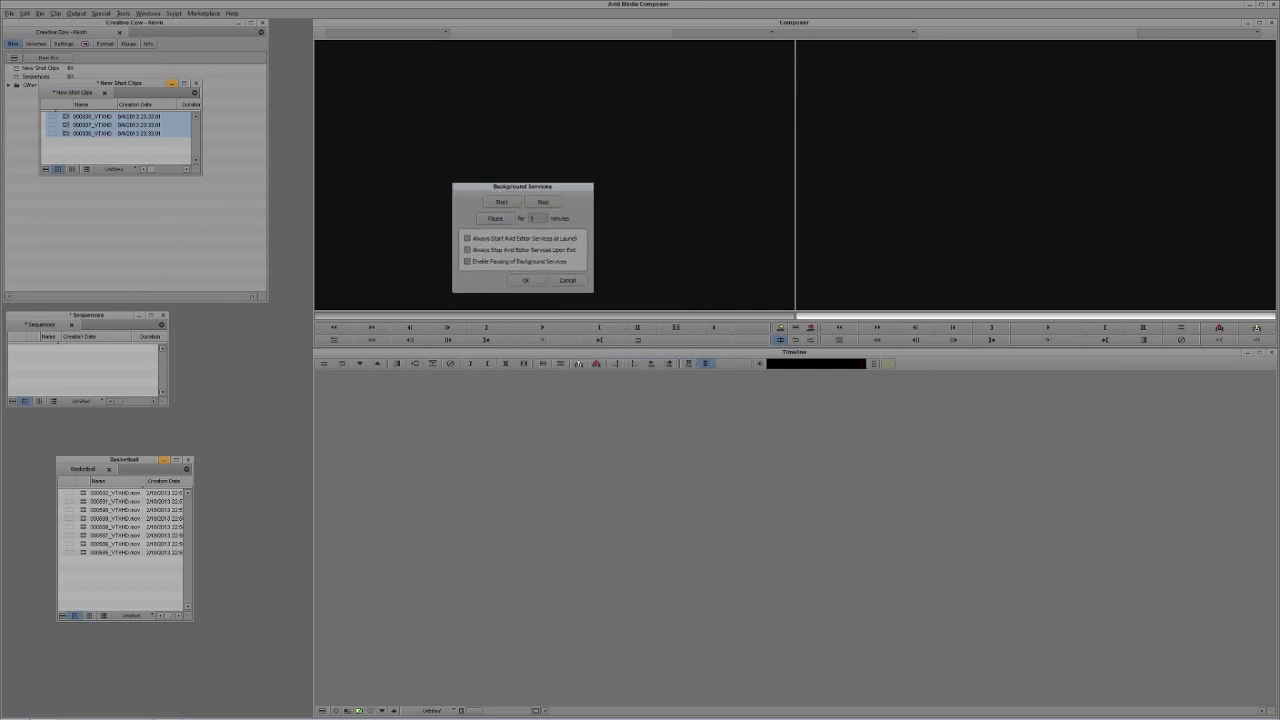
pyautogui.click(1195, 711)
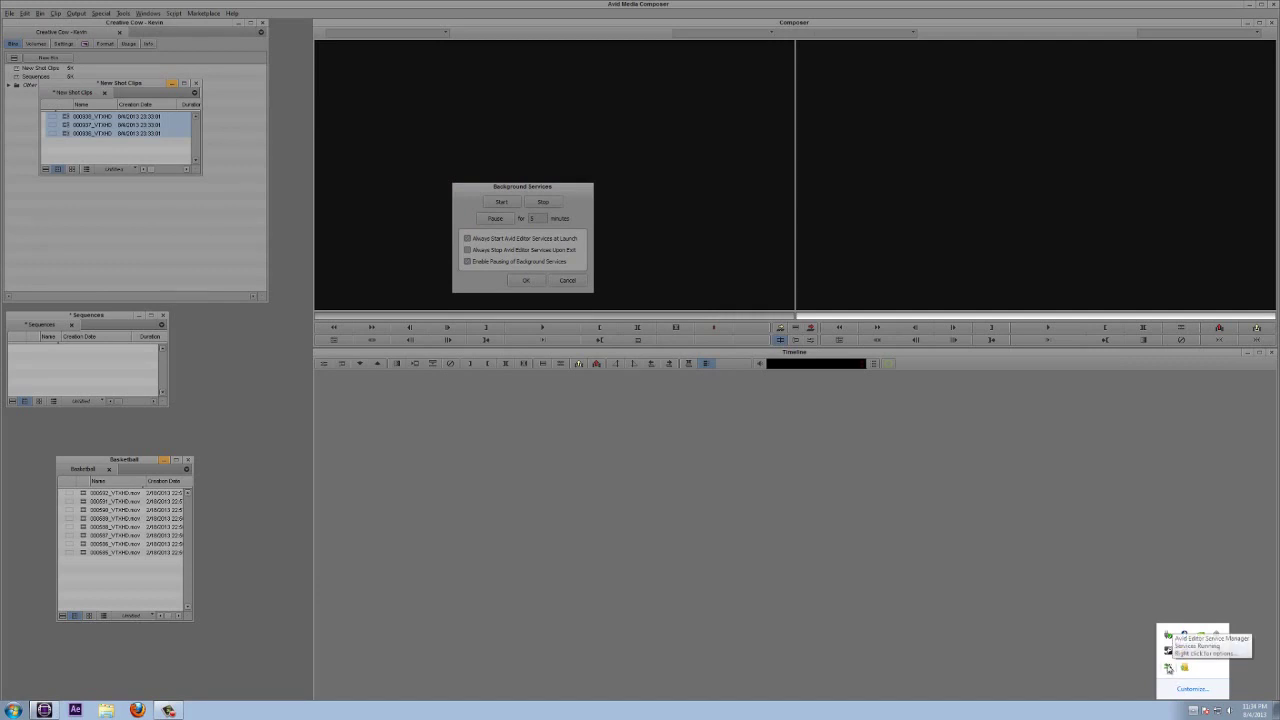
pyautogui.rightClick(1168, 667)
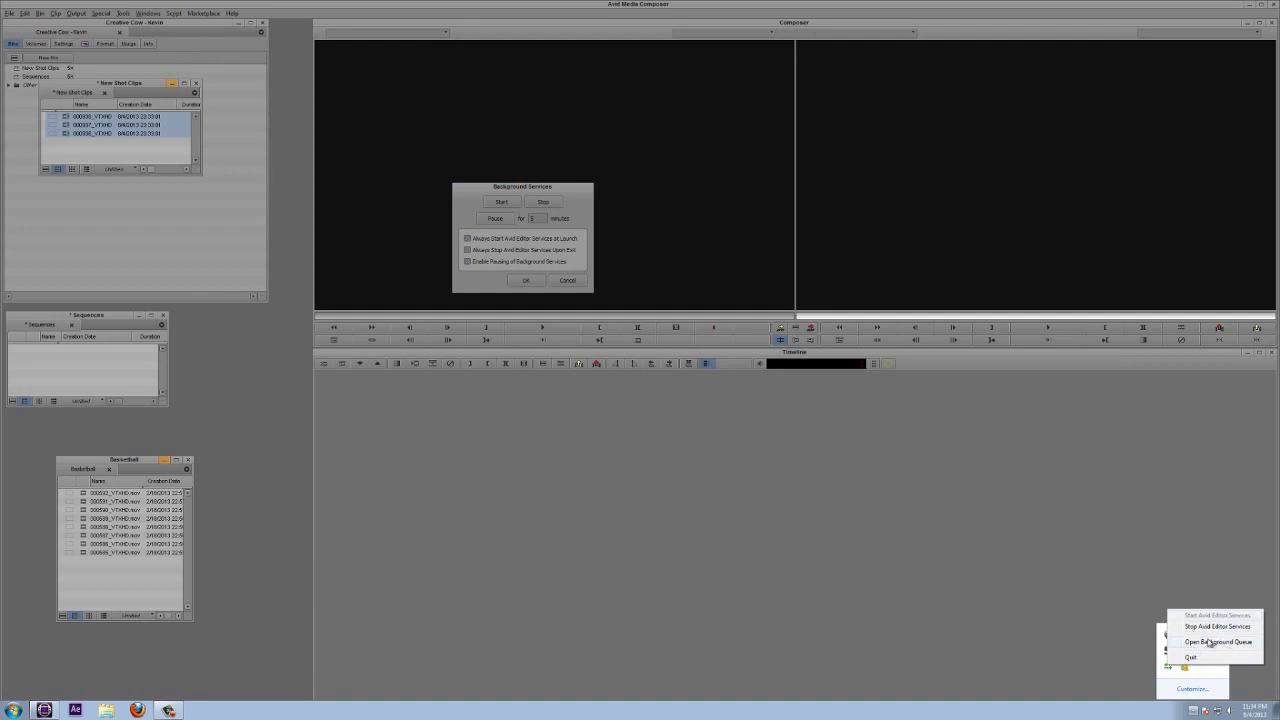
pyautogui.click(585, 205)
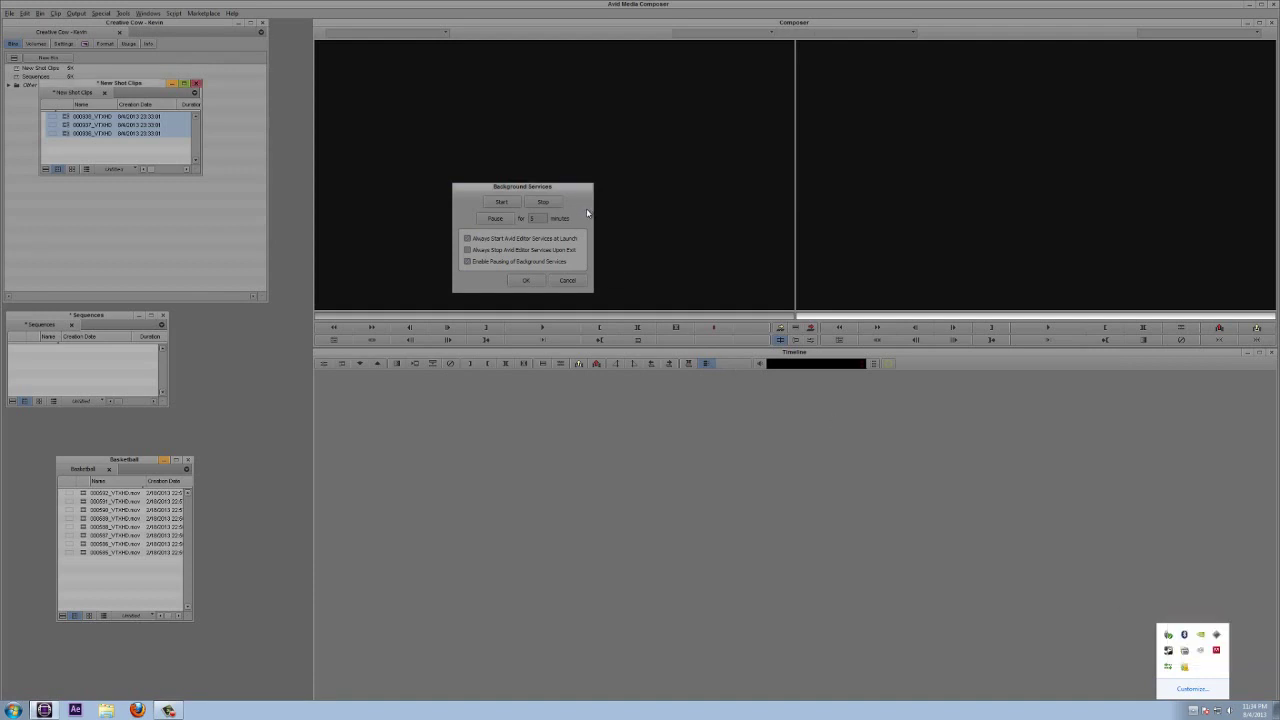
pyautogui.click(1052, 505)
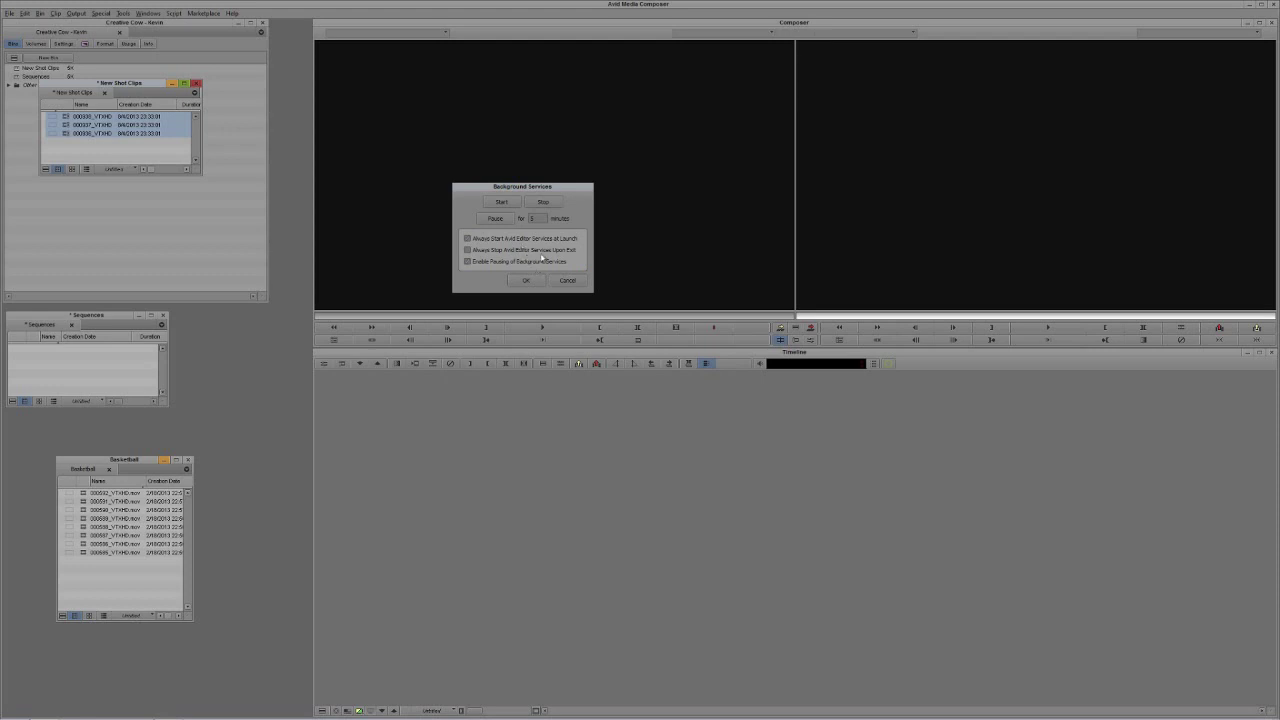
pyautogui.click(528, 283)
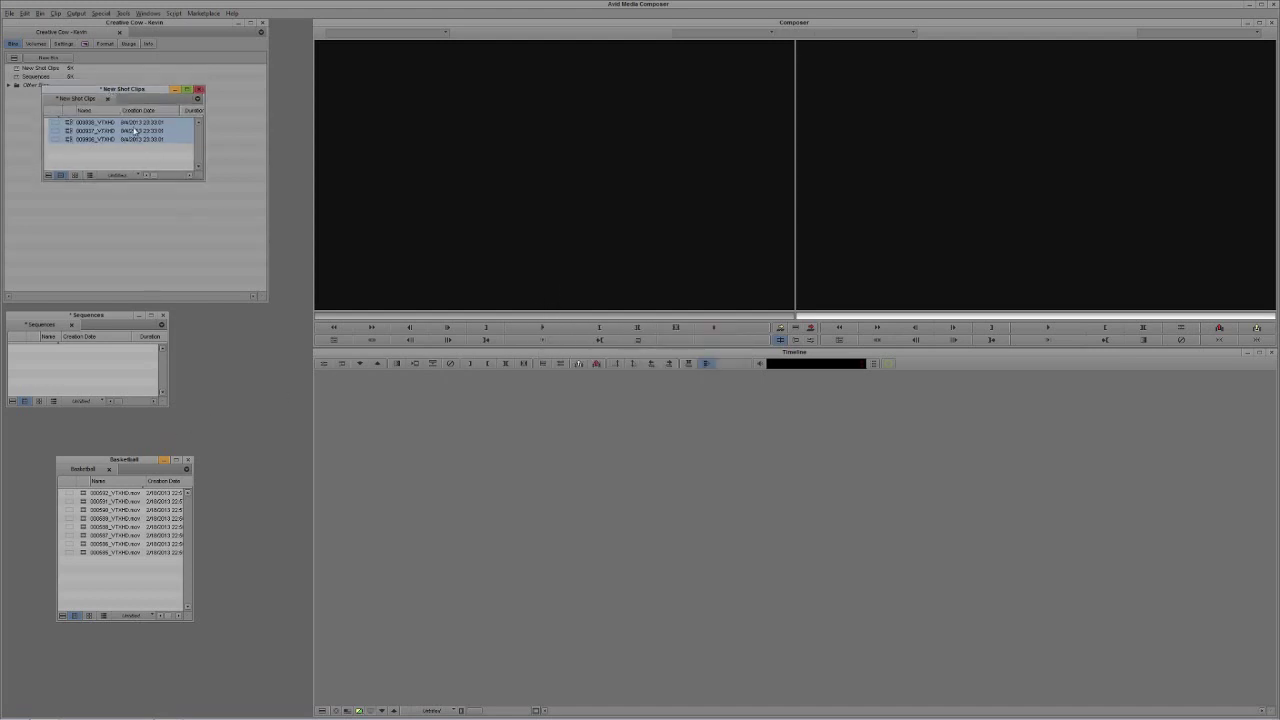
# Move the New Shot Clips bin lower over the project window, open the Background Queue and place it over the timeline
pyautogui.moveTo(112, 86); pyautogui.dragTo(174, 187)
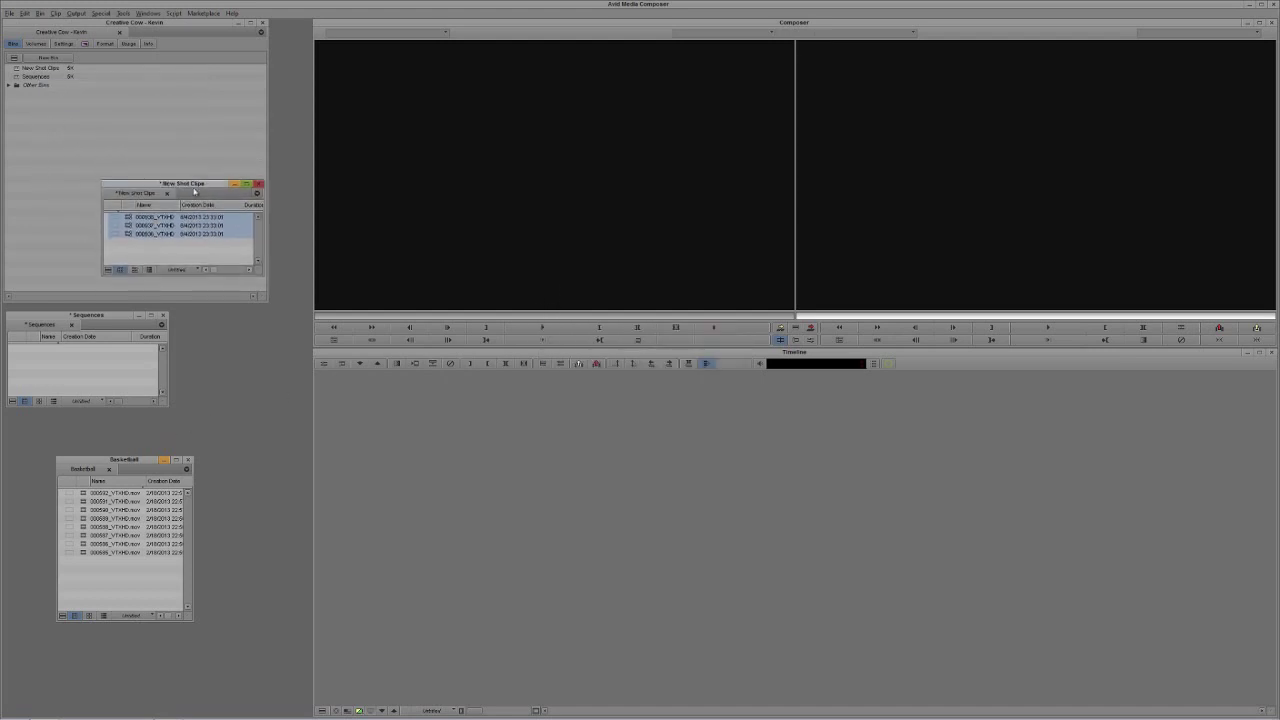
pyautogui.click(125, 14)
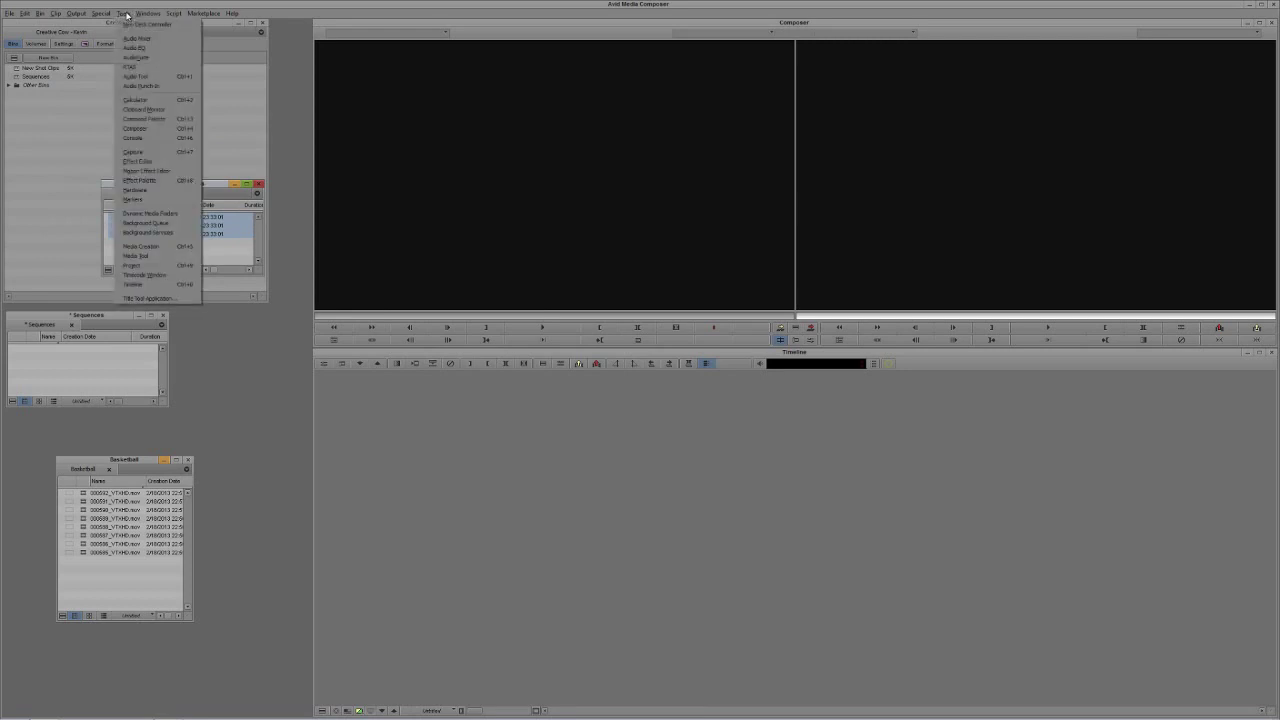
pyautogui.click(145, 222)
pyautogui.moveTo(180, 390); pyautogui.dragTo(588, 370)
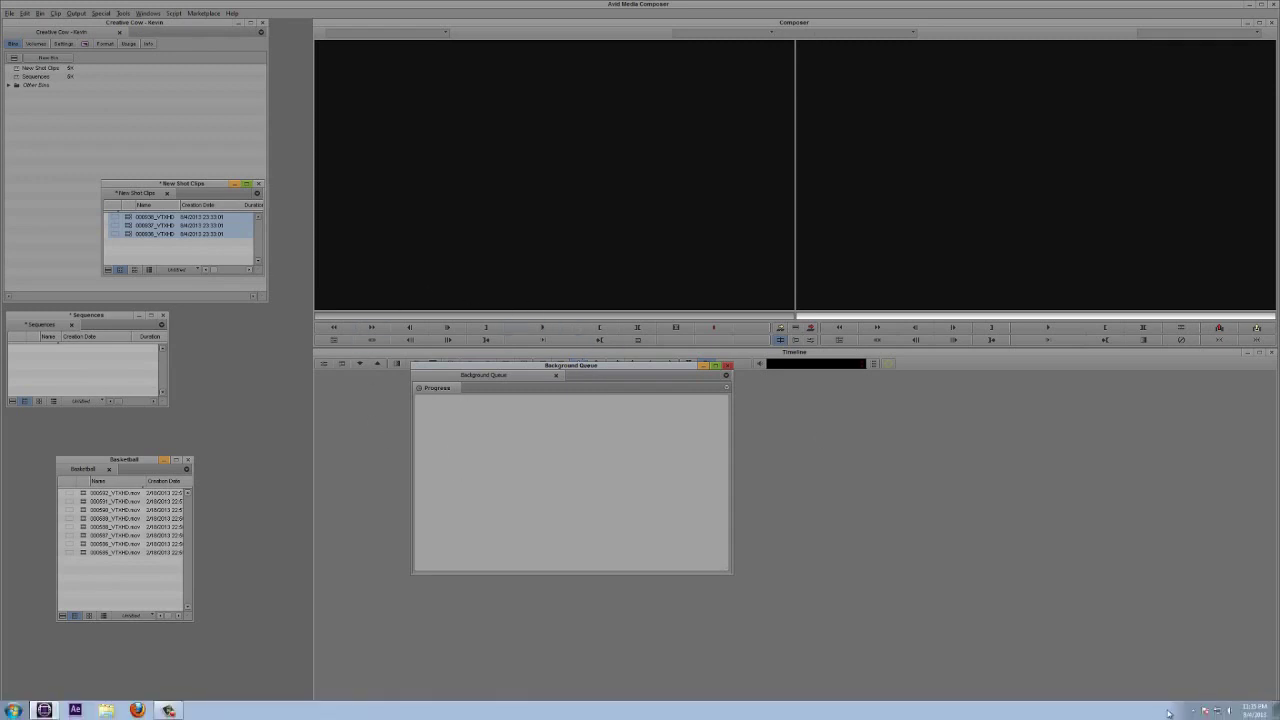
# View the background queue's web page through the Avid Editor Service Manager and minimise the browser to return to Media Composer
pyautogui.click(1193, 710)
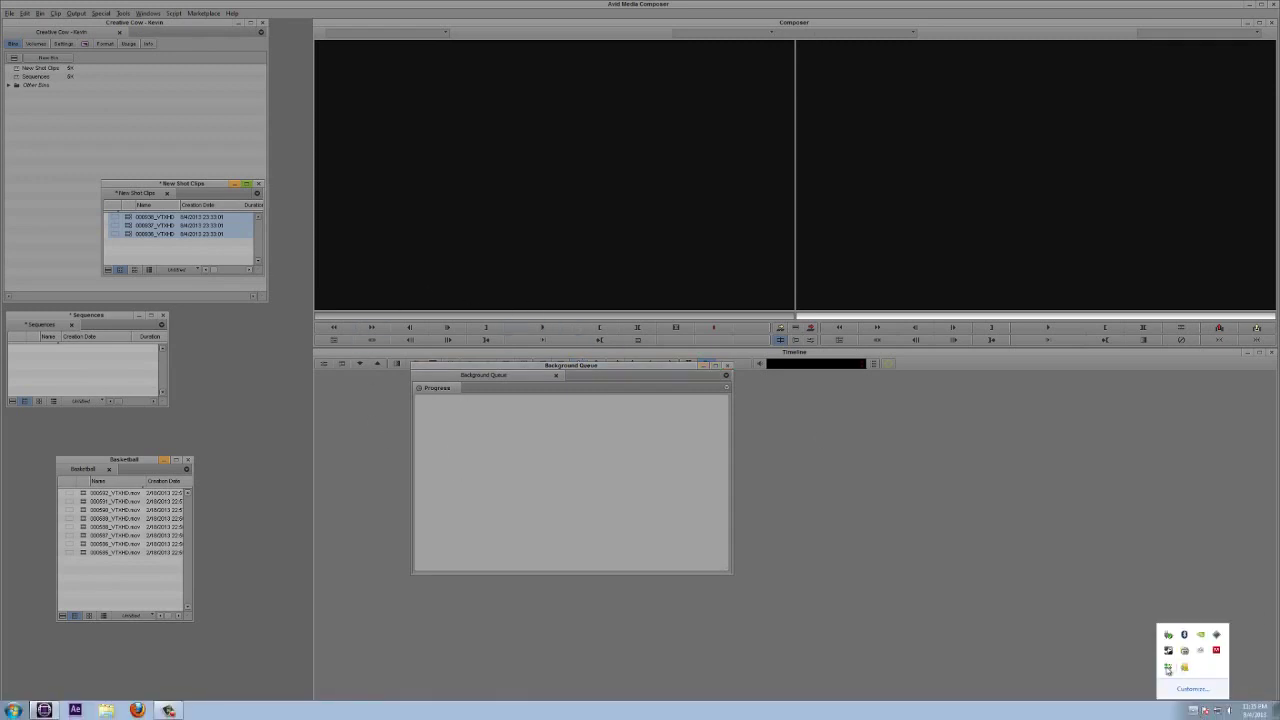
pyautogui.rightClick(1170, 668)
pyautogui.click(1188, 650)
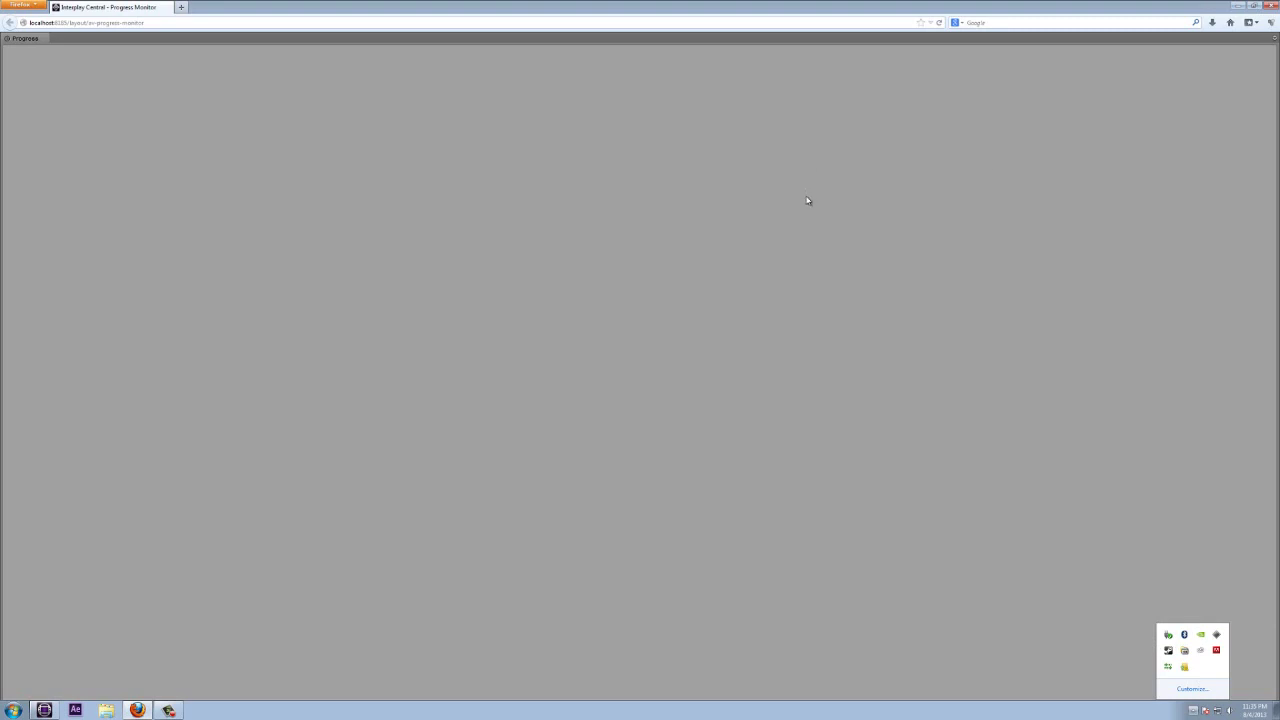
pyautogui.click(1253, 5)
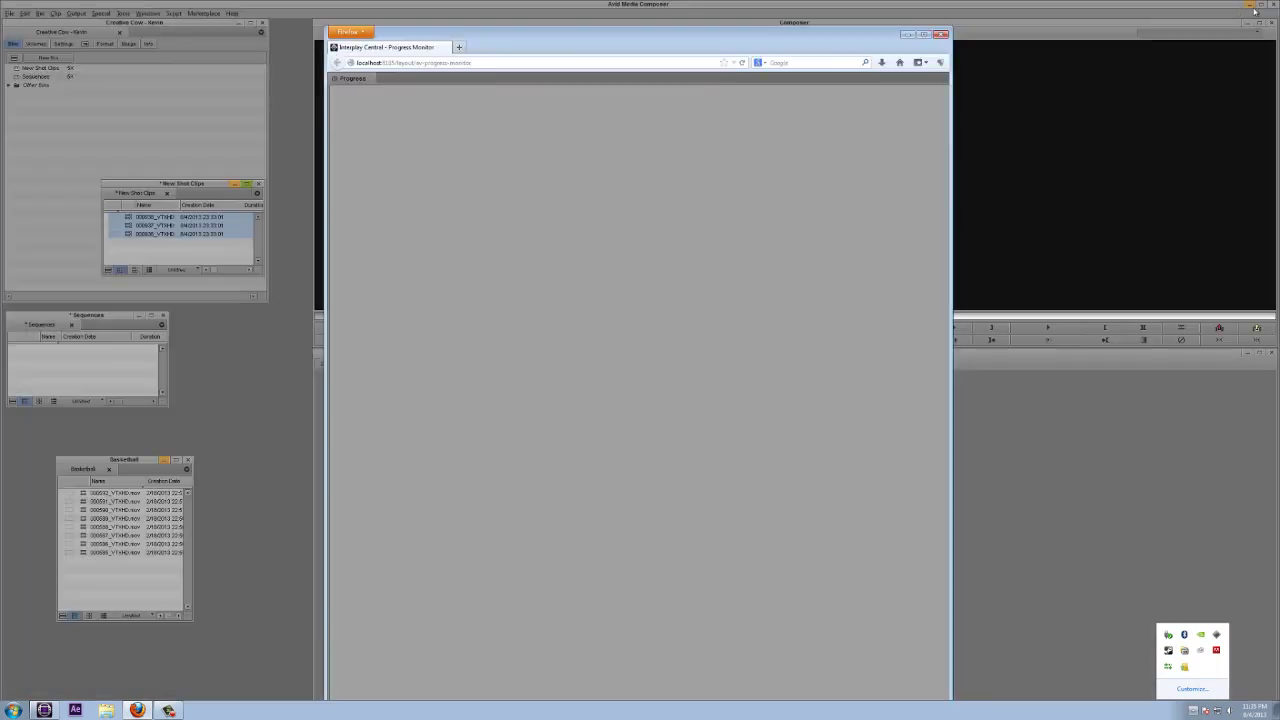
pyautogui.click(906, 35)
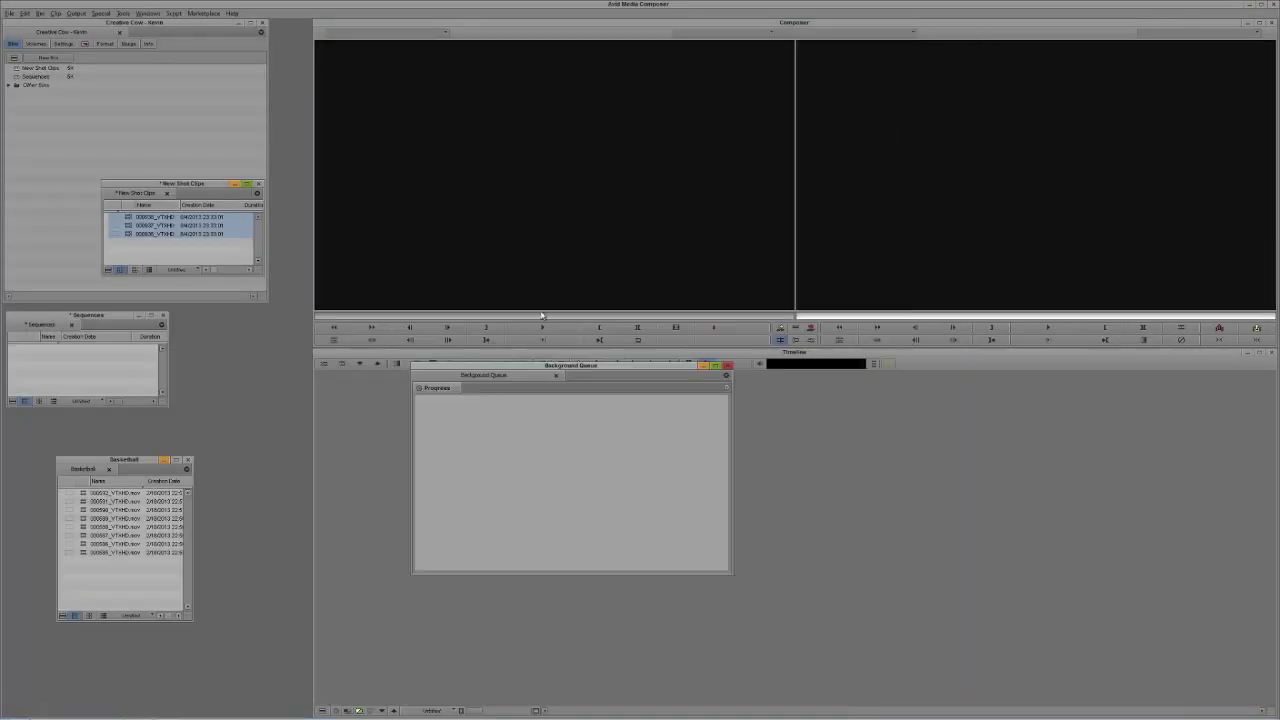
# Arrange the Background Queue below the bins, the Basketball bin beside Sequences, and the New Shot Clips bin above them
pyautogui.moveTo(561, 380); pyautogui.dragTo(128, 533)
pyautogui.moveTo(141, 460); pyautogui.dragTo(256, 315)
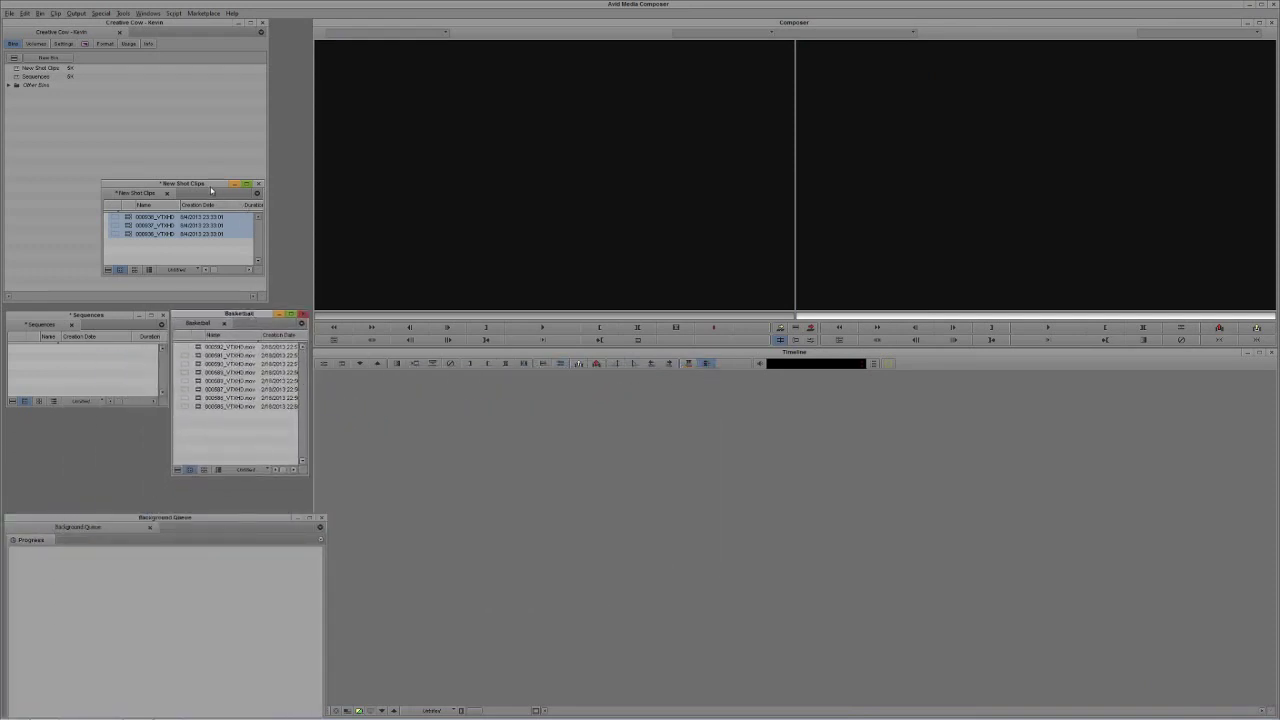
pyautogui.moveTo(211, 188); pyautogui.dragTo(248, 150)
# Transcode all three clips in the New Shot Clips bin to DATADRIVE1 (D:) as a background job
pyautogui.click(185, 213)
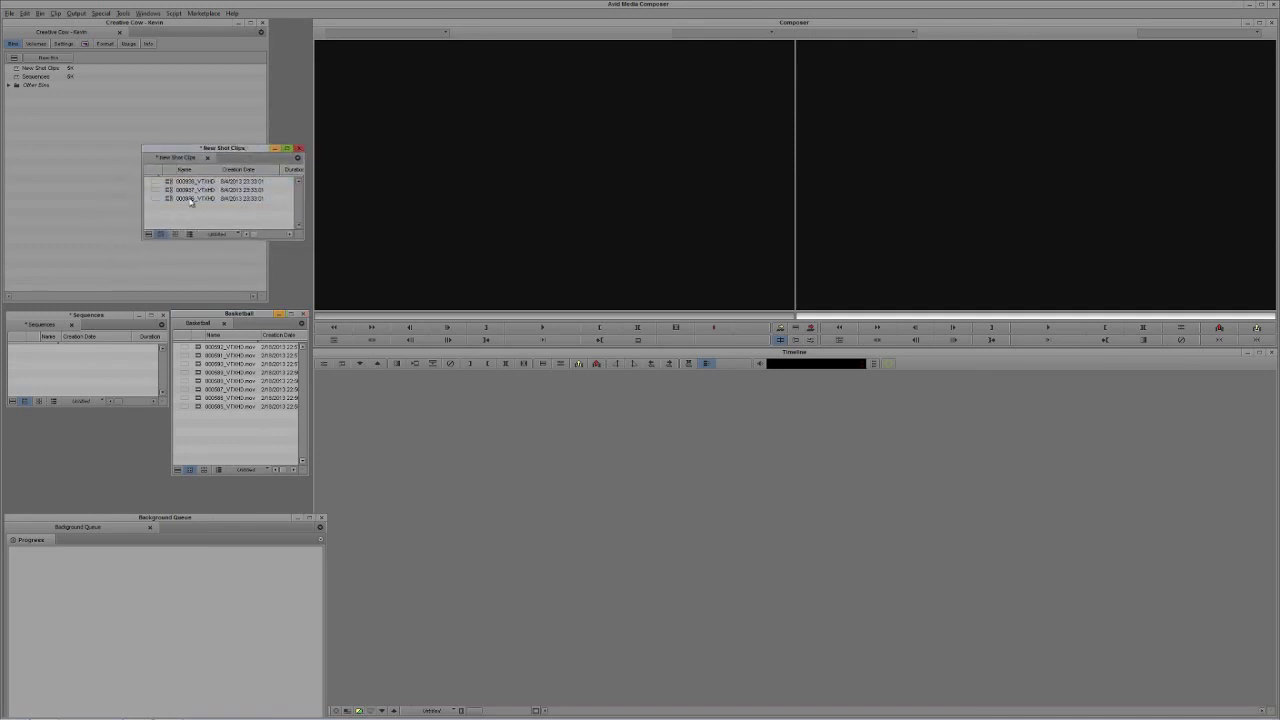
pyautogui.hotkey('ctrl', 'a')
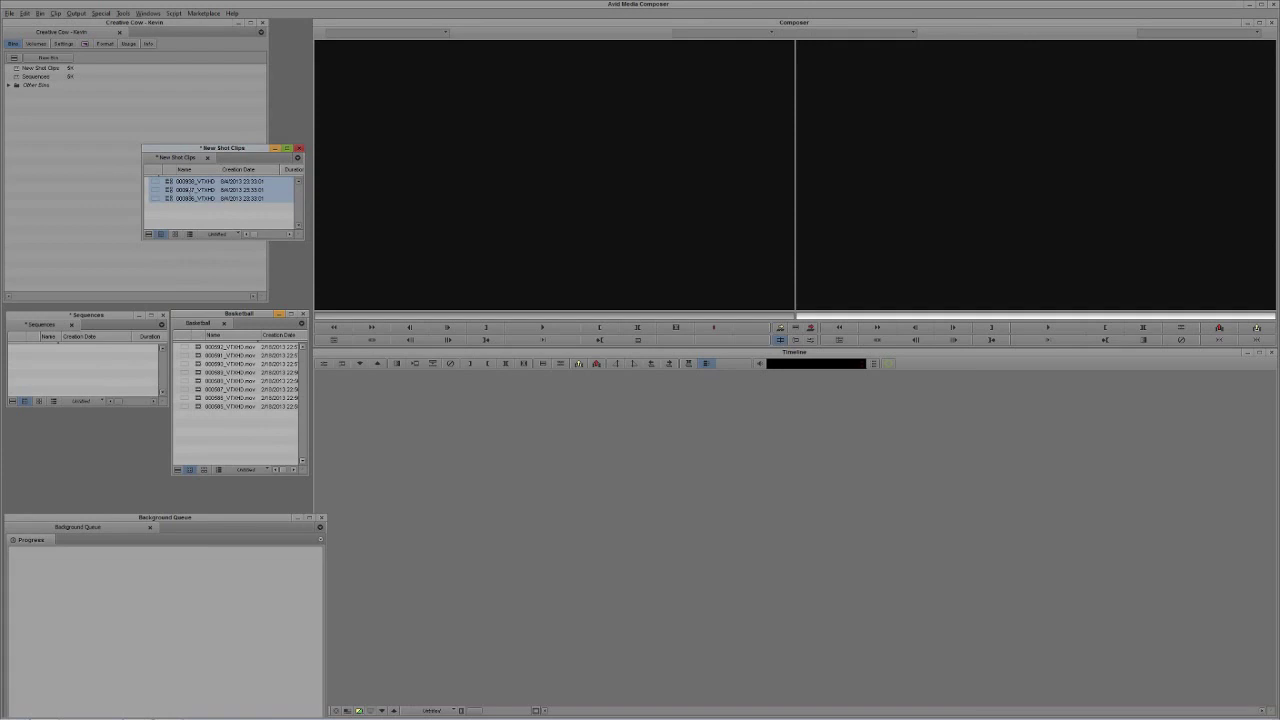
pyautogui.click(123, 13)
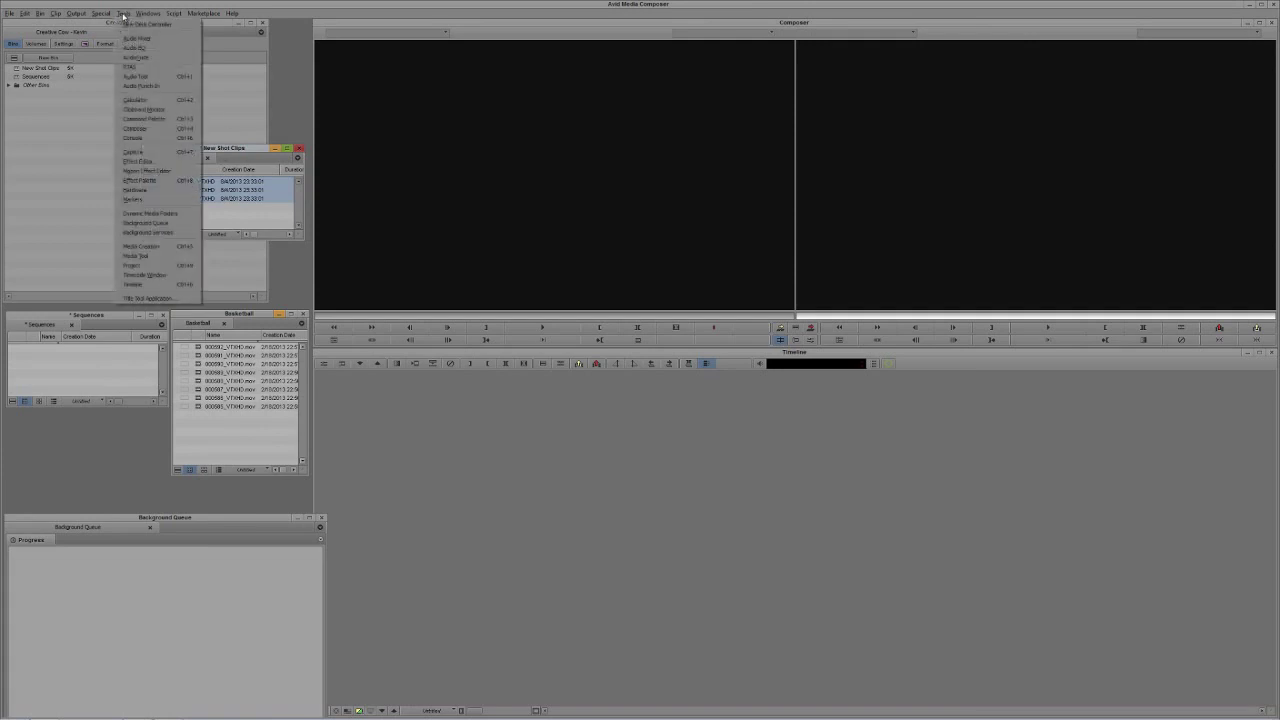
pyautogui.moveTo(56, 13)
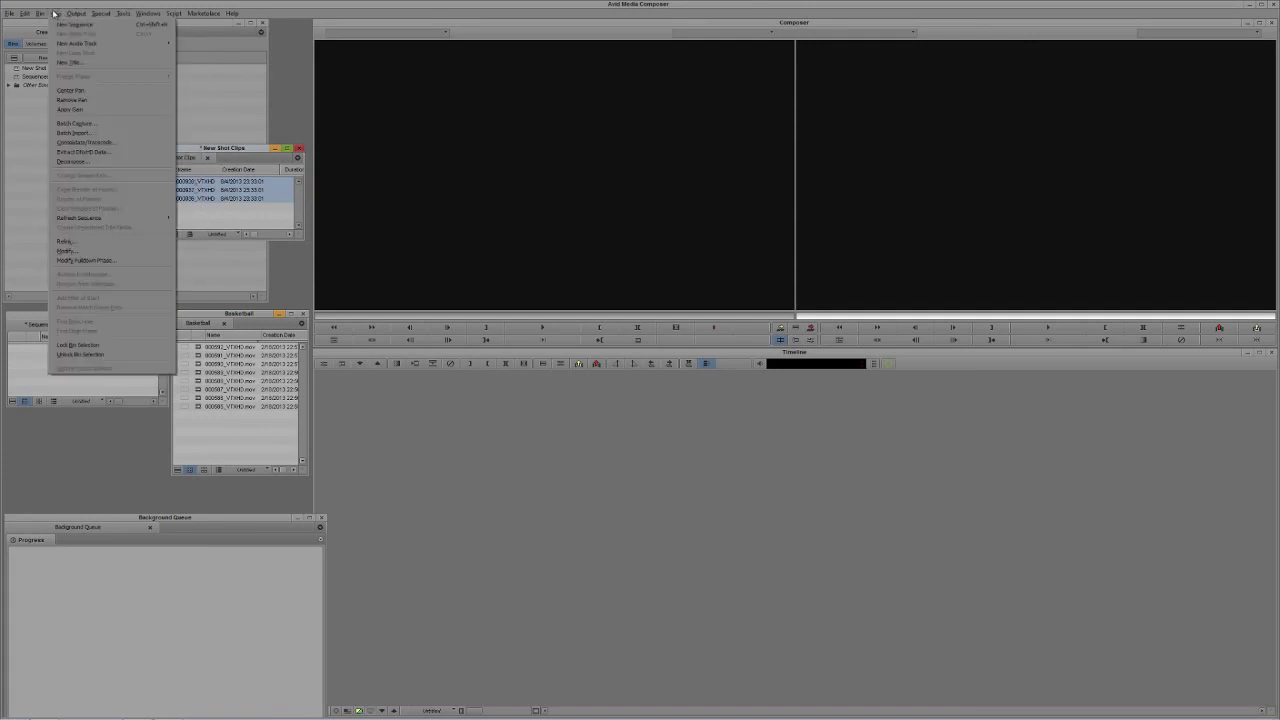
pyautogui.click(104, 143)
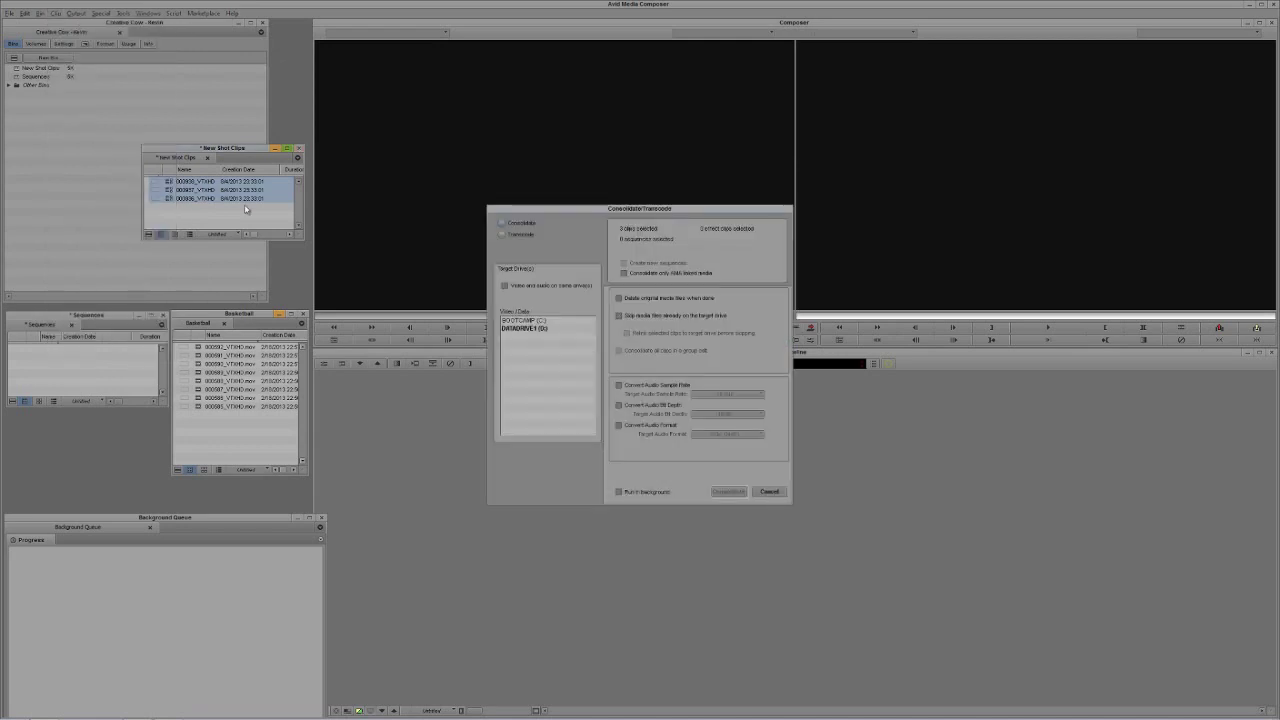
pyautogui.moveTo(515, 208); pyautogui.dragTo(393, 74)
pyautogui.click(377, 101)
pyautogui.click(389, 194)
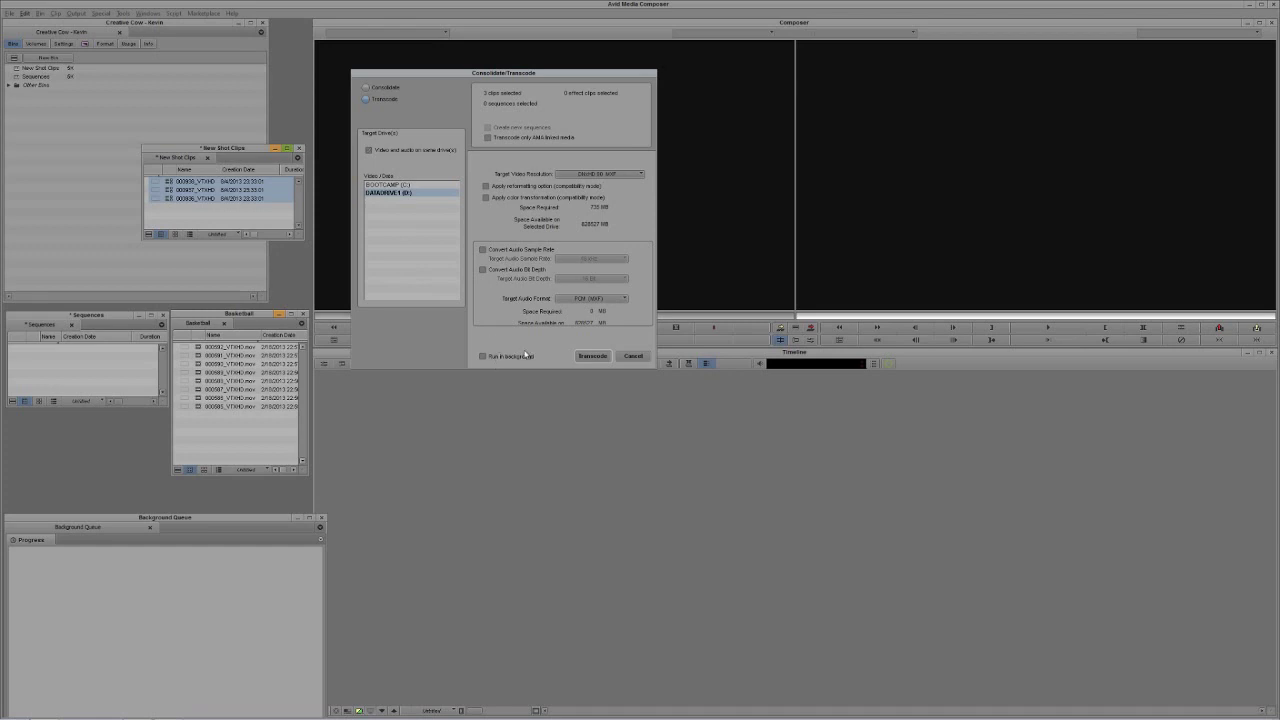
pyautogui.click(600, 357)
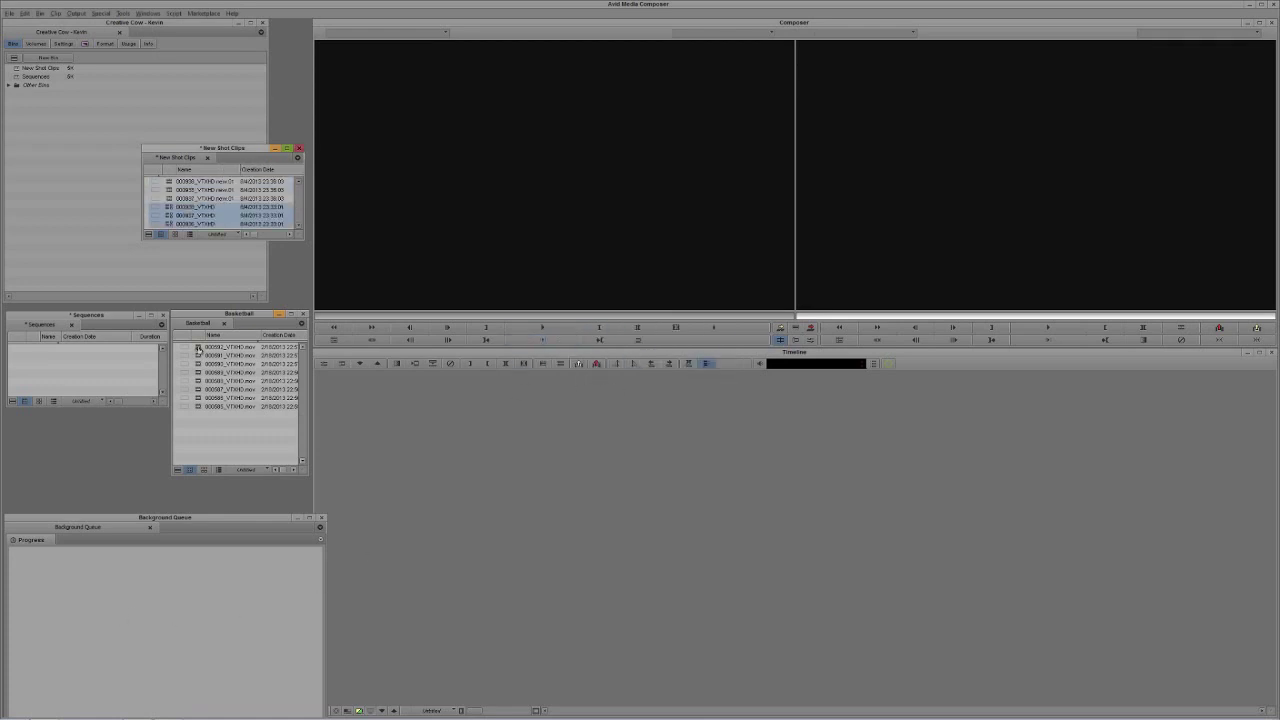
# Load the first Basketball clip, mark a section of it and splice it into a new sequence stored in the Sequences bin
pyautogui.moveTo(197, 348); pyautogui.dragTo(450, 255)
pyautogui.click(446, 318)
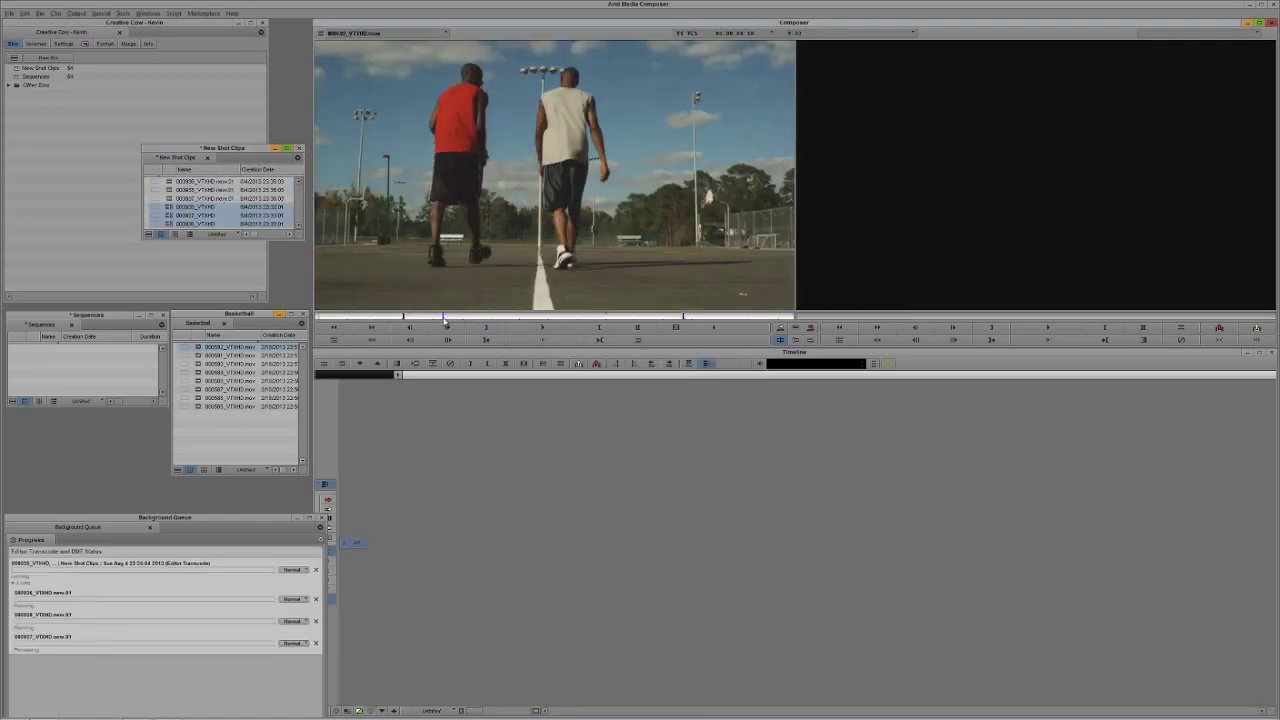
pyautogui.moveTo(446, 320); pyautogui.dragTo(491, 320)
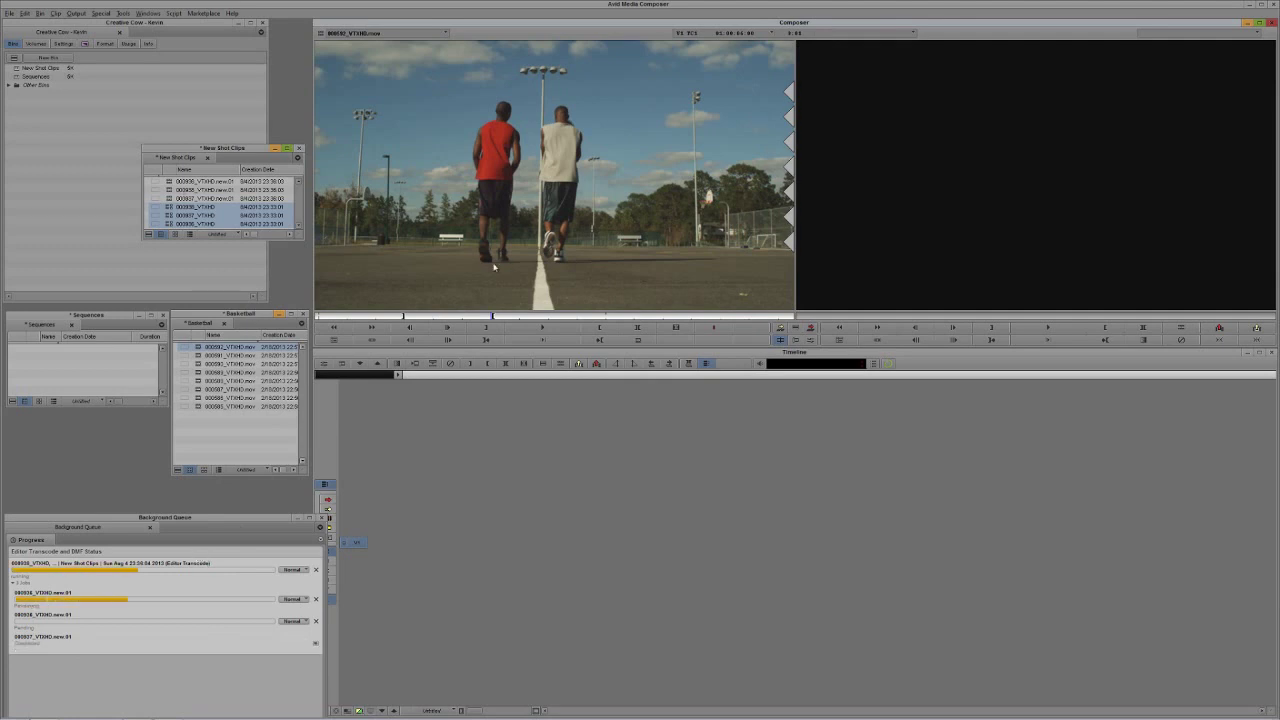
pyautogui.press('v')
pyautogui.click(636, 313)
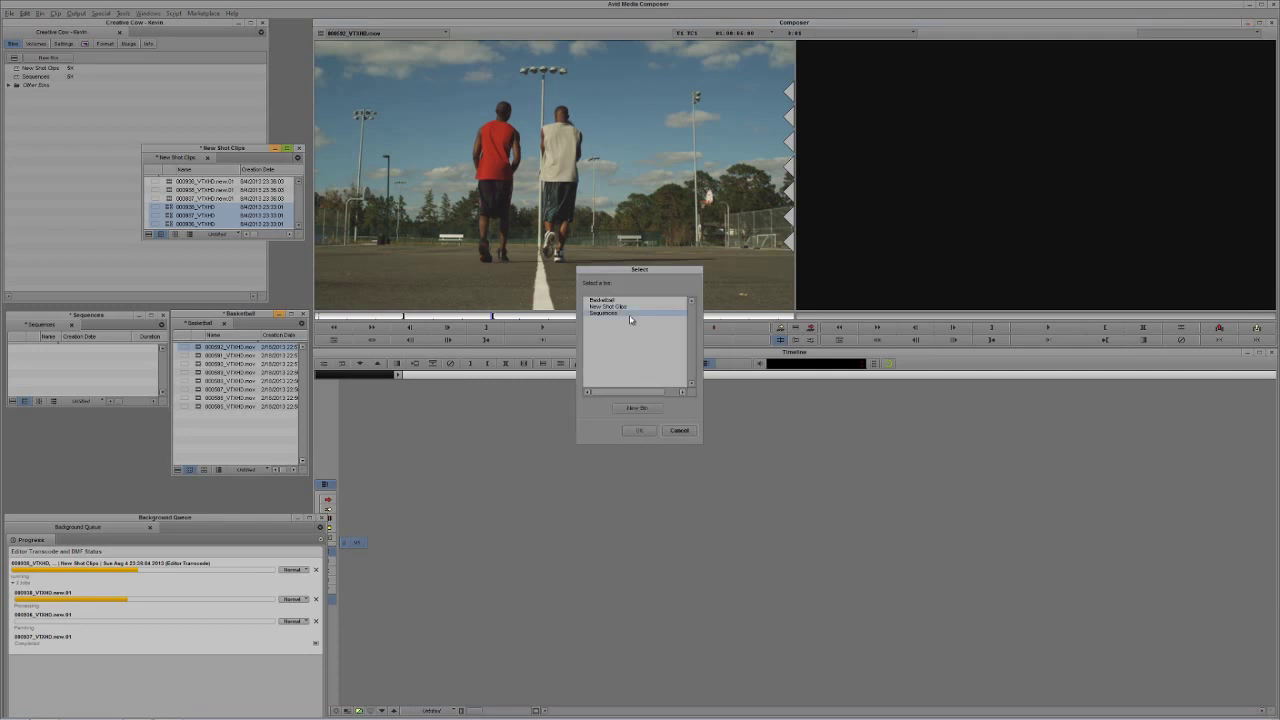
pyautogui.press('Return')
# Load the fourth Basketball clip, mark the dunk with in and out points and splice it onto the end of the sequence
pyautogui.doubleClick(200, 373)
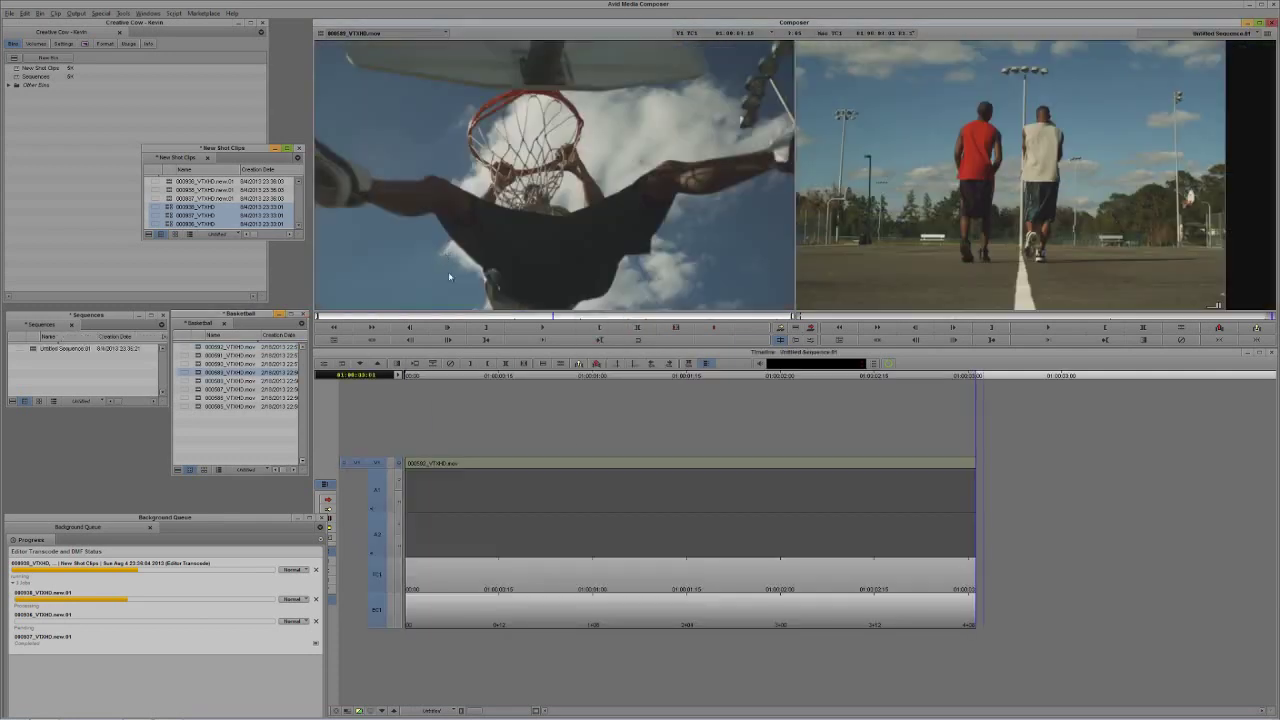
pyautogui.click(450, 318)
pyautogui.click(454, 318)
pyautogui.click(486, 327)
pyautogui.moveTo(492, 318); pyautogui.dragTo(611, 332)
pyautogui.click(600, 327)
pyautogui.press('v')
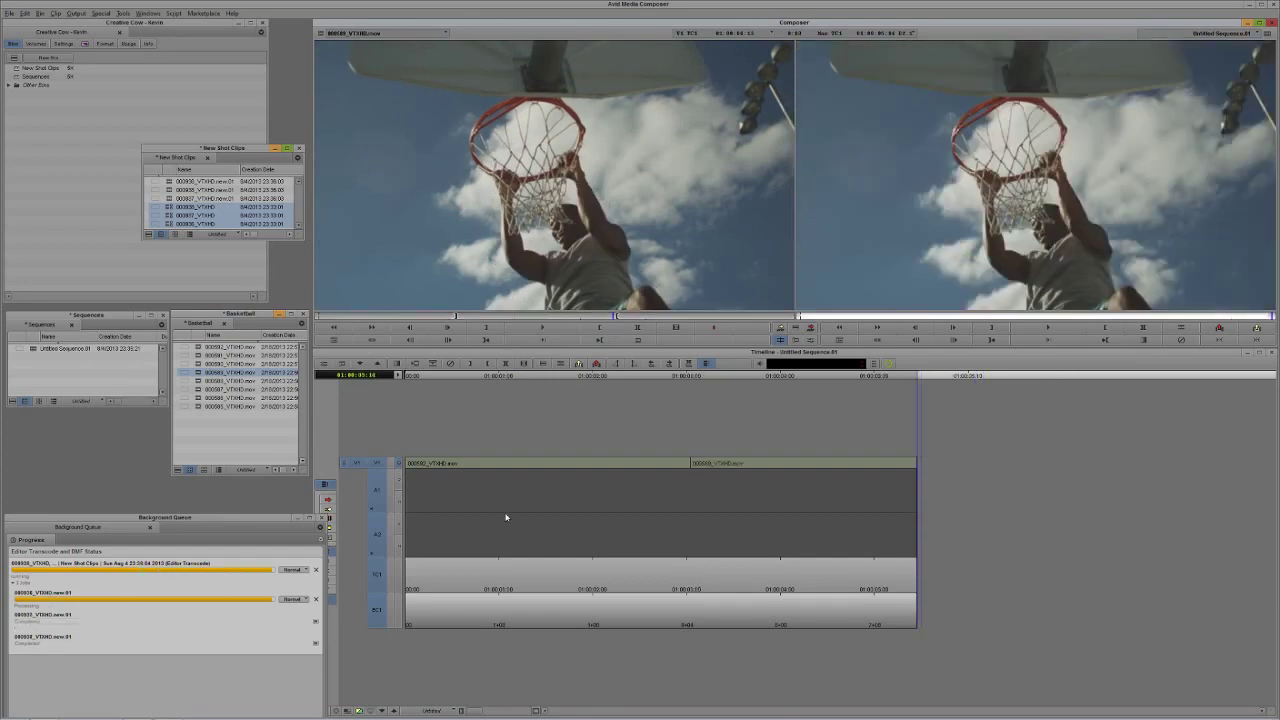
# Mark a section in each of the last three Basketball clips and splice them in list order onto the end of the sequence
pyautogui.doubleClick(205, 389)
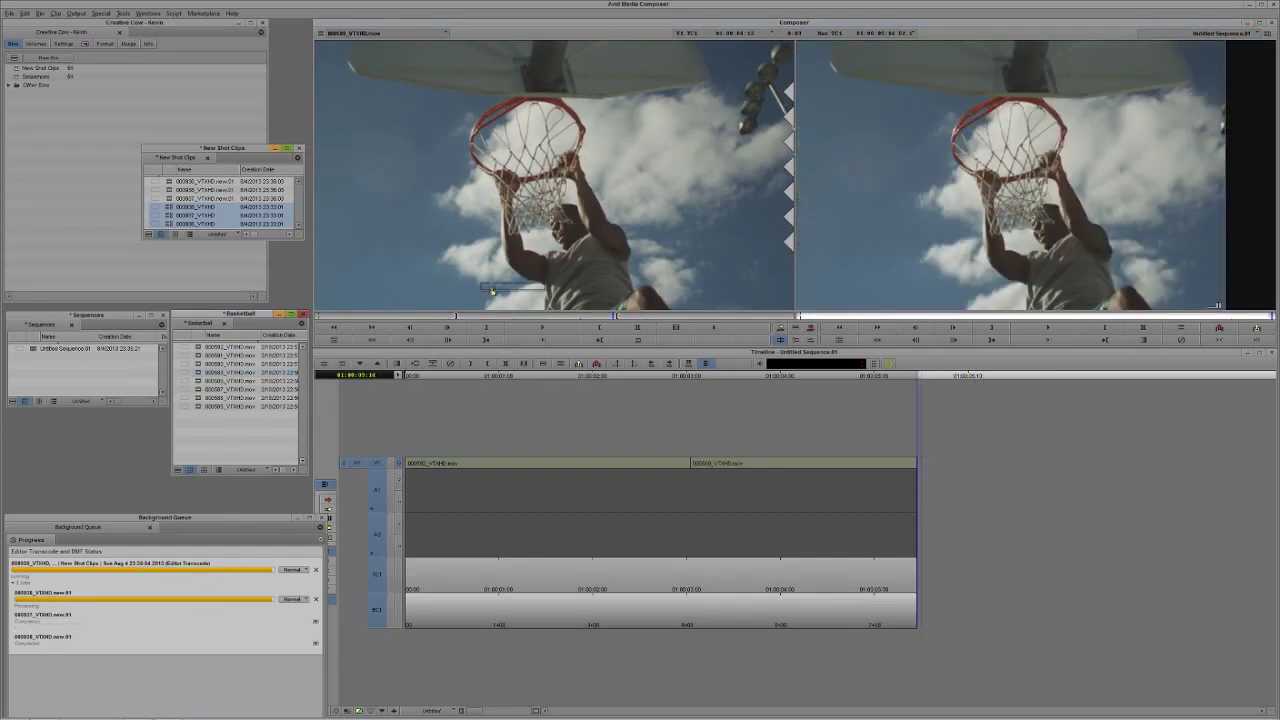
pyautogui.press('v')
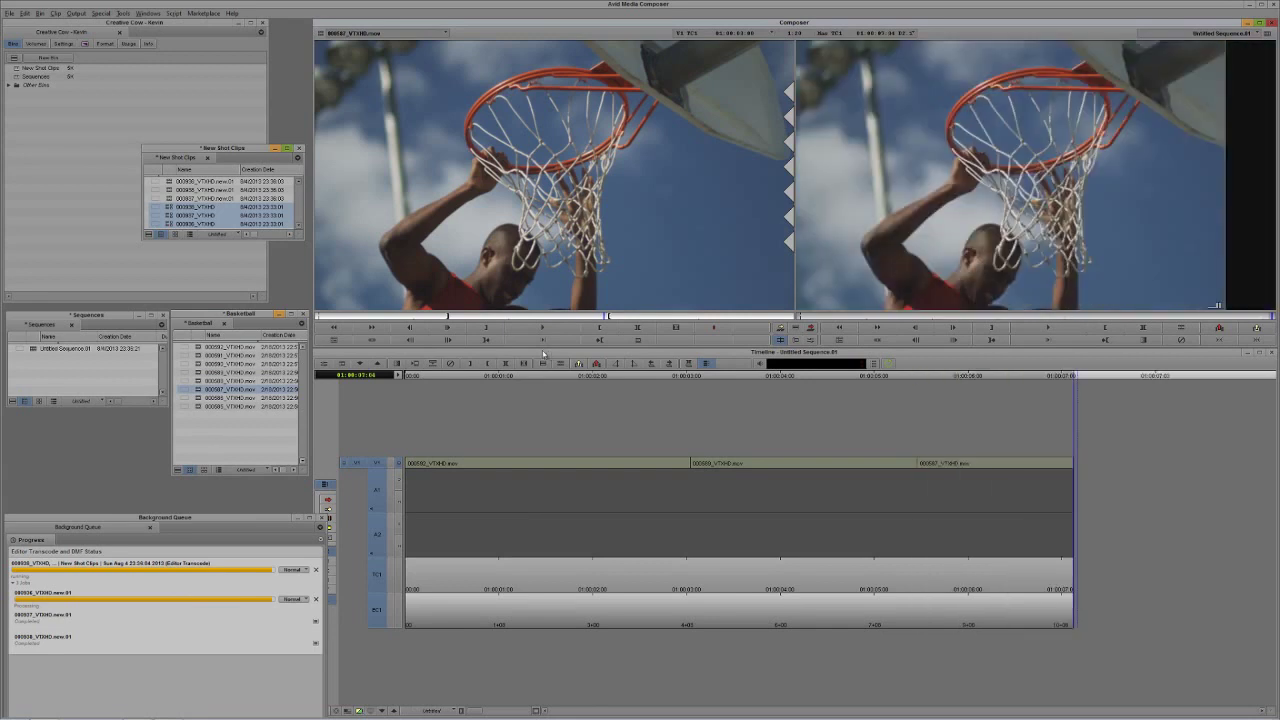
pyautogui.doubleClick(205, 398)
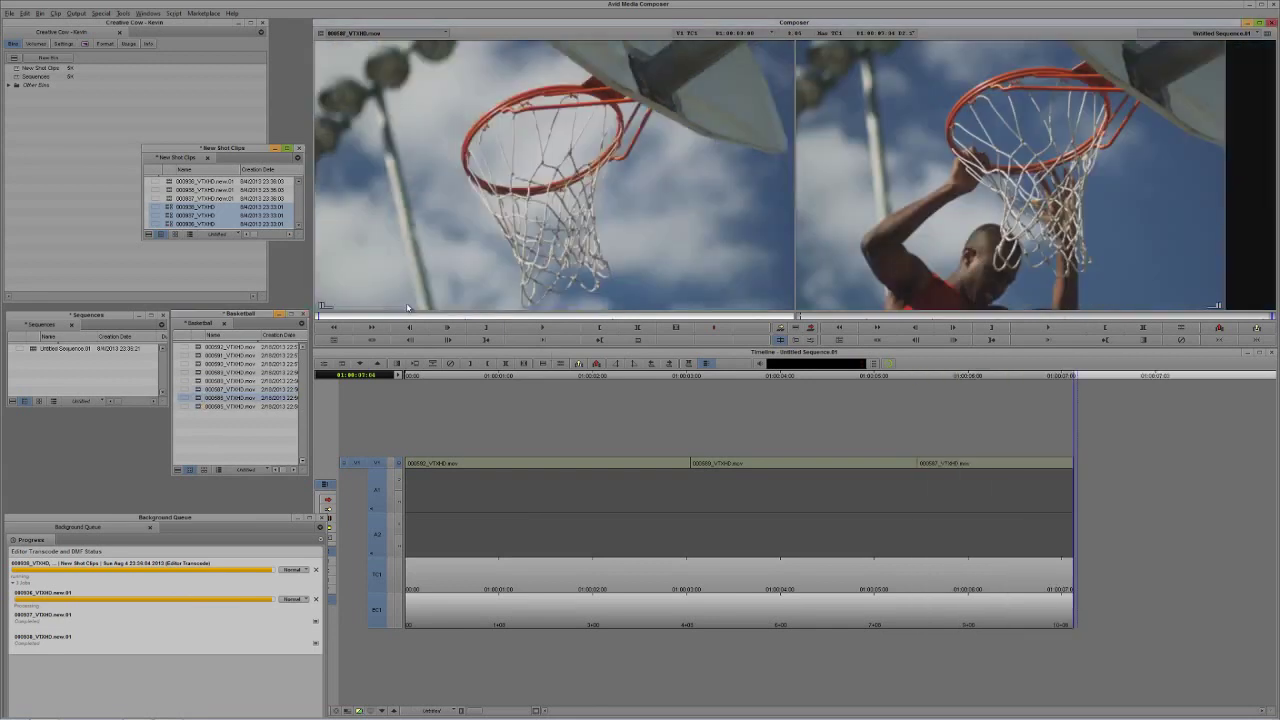
pyautogui.moveTo(401, 317); pyautogui.dragTo(617, 259)
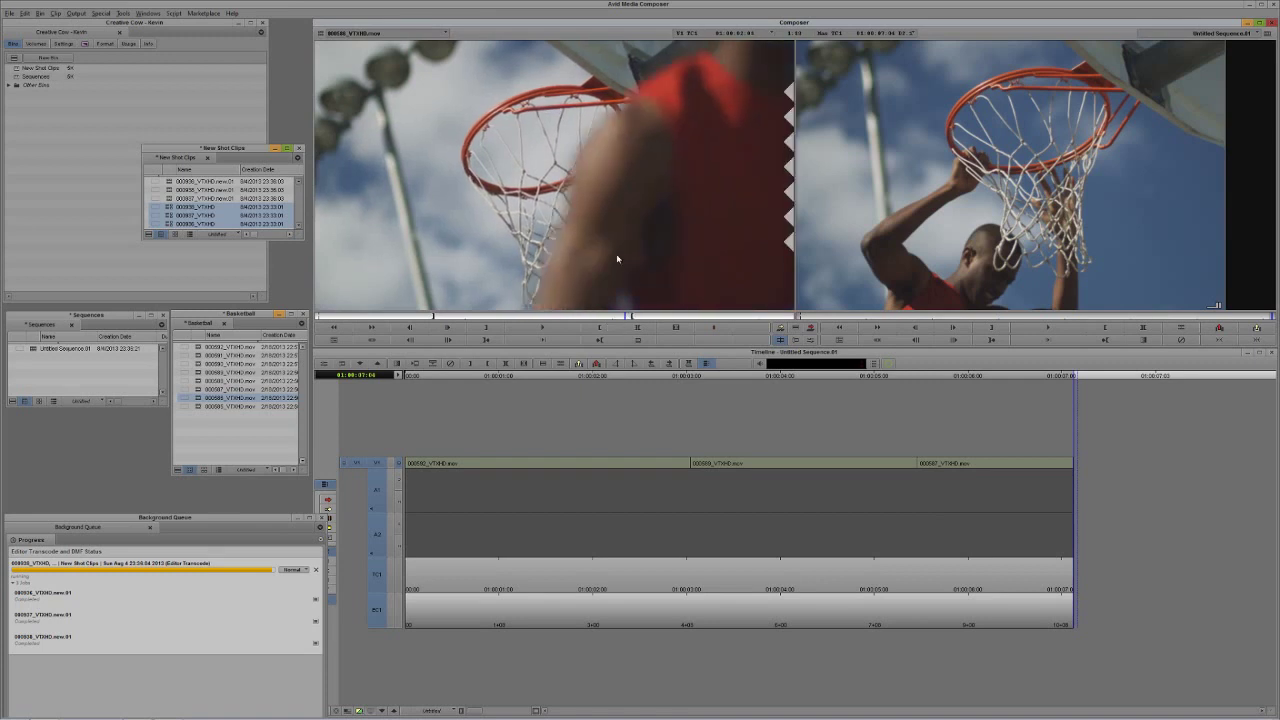
pyautogui.press('v')
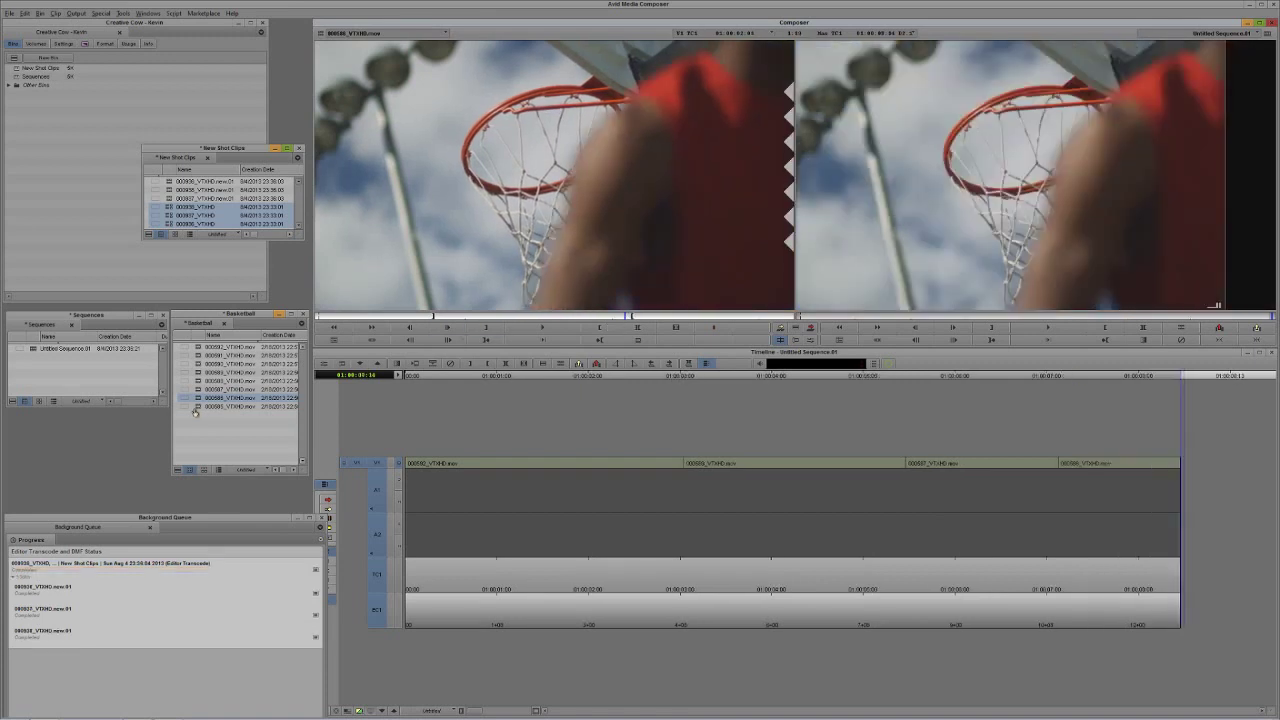
pyautogui.moveTo(200, 406); pyautogui.dragTo(477, 195)
pyautogui.moveTo(394, 317); pyautogui.dragTo(693, 320)
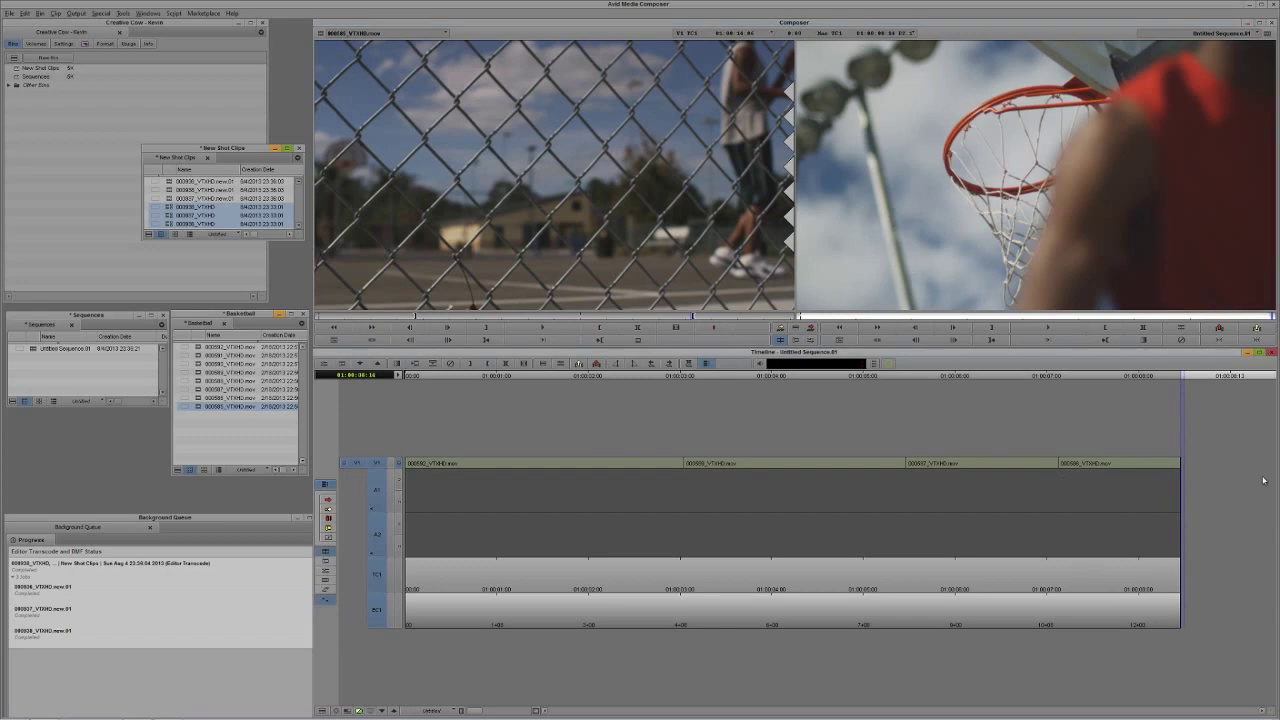
pyautogui.press('v')
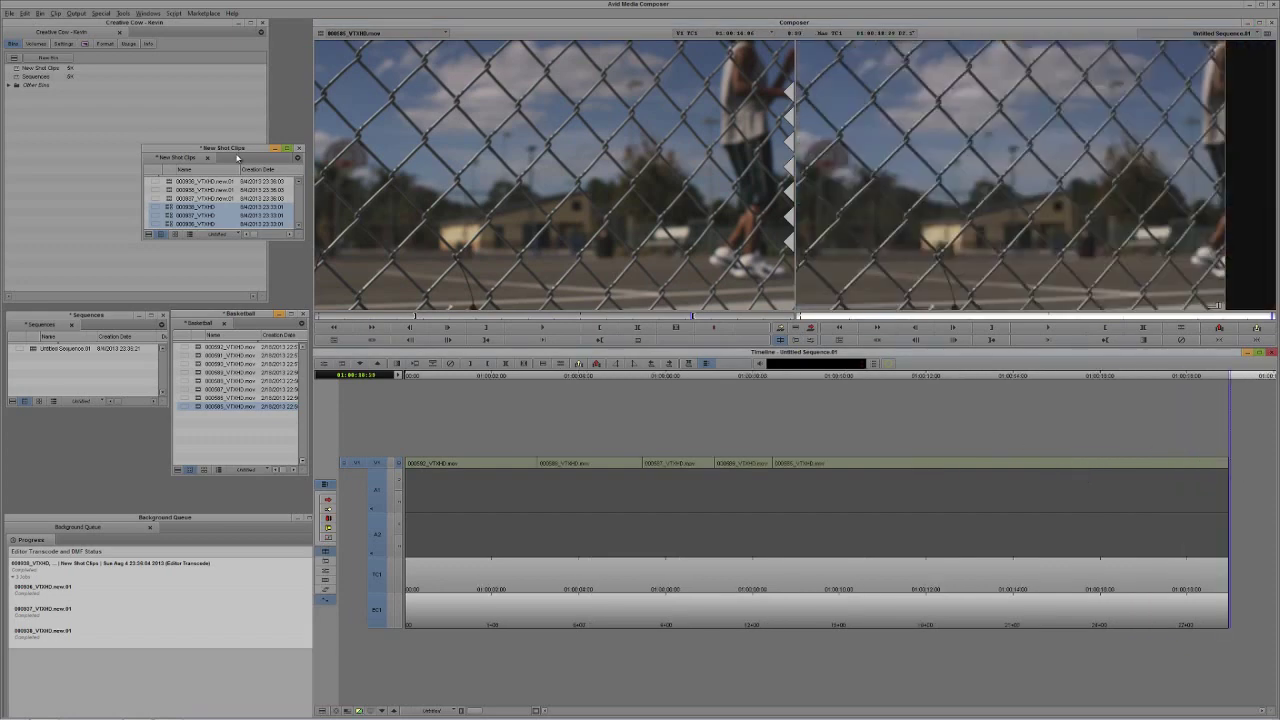
# Move the New Shot Clips bin over the project window and enlarge it to show all original and transcoded clips
pyautogui.moveTo(237, 157); pyautogui.dragTo(189, 133)
pyautogui.moveTo(258, 216); pyautogui.dragTo(281, 289)
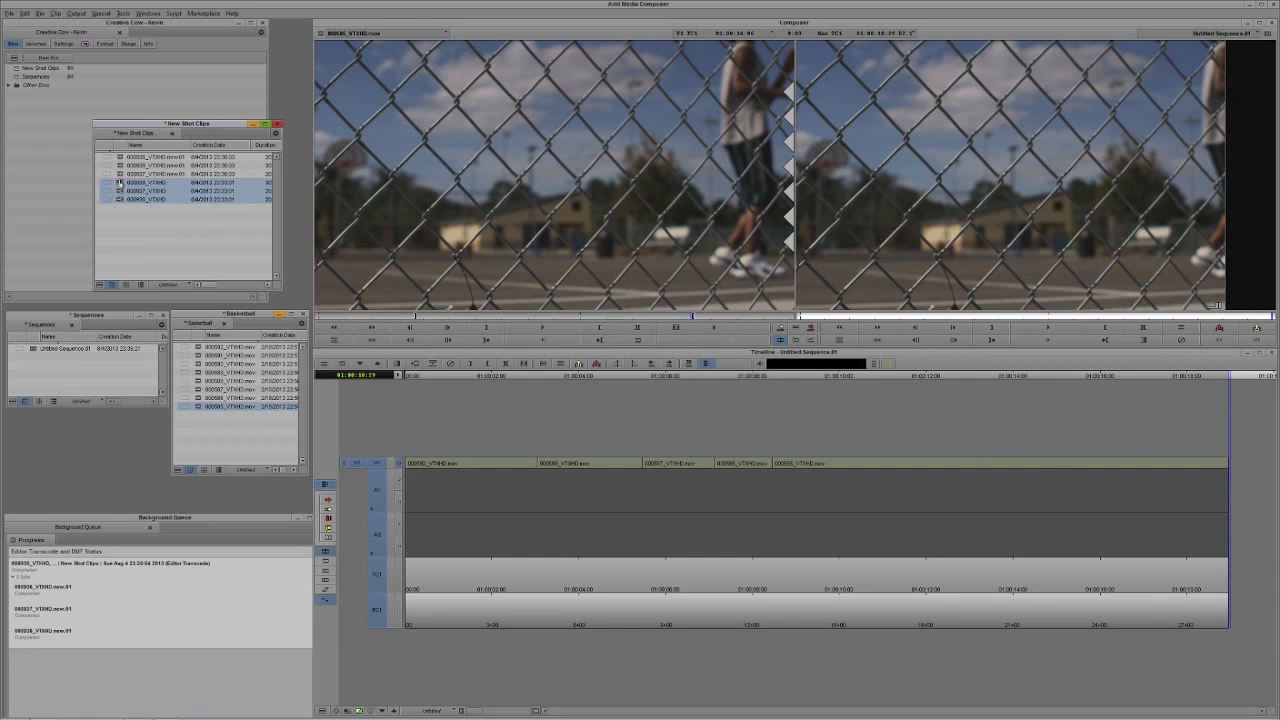
# Delete the three original linked clips from the New Shot Clips bin, keeping the transcoded versions
pyautogui.click(122, 219)
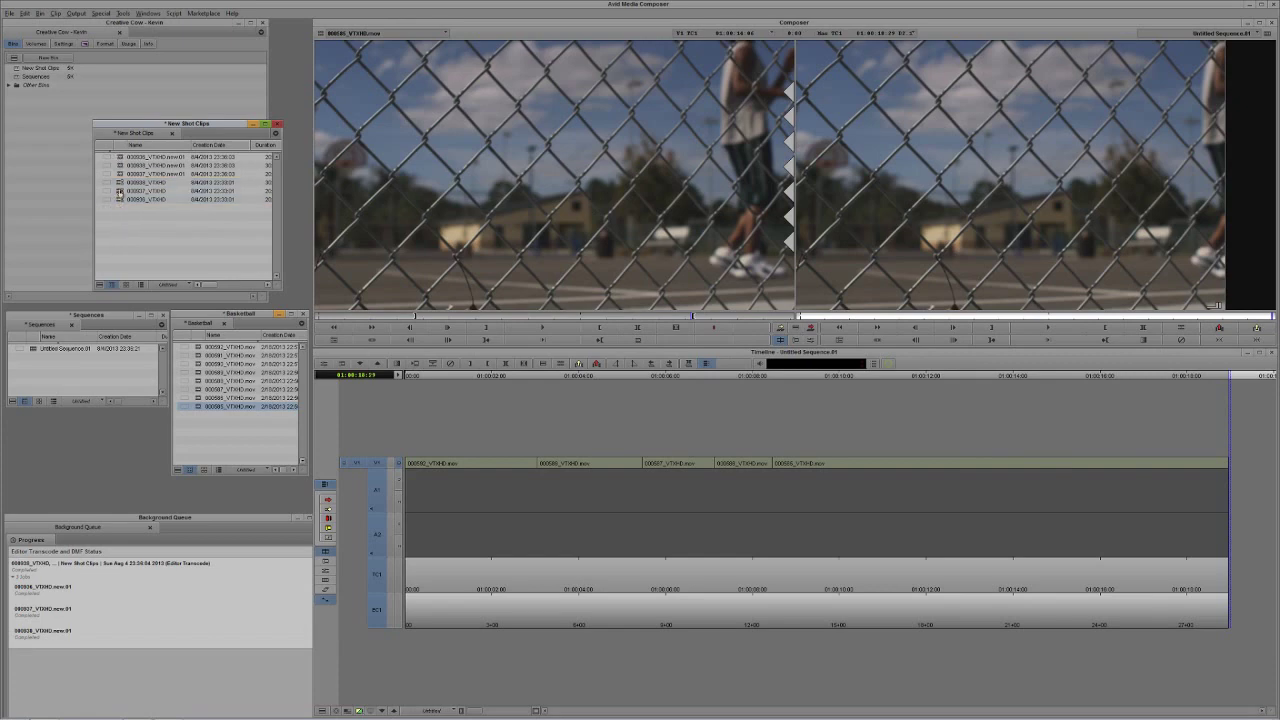
pyautogui.doubleClick(121, 183)
pyautogui.keyDown('shift'); pyautogui.click(120, 199); pyautogui.keyUp('shift')
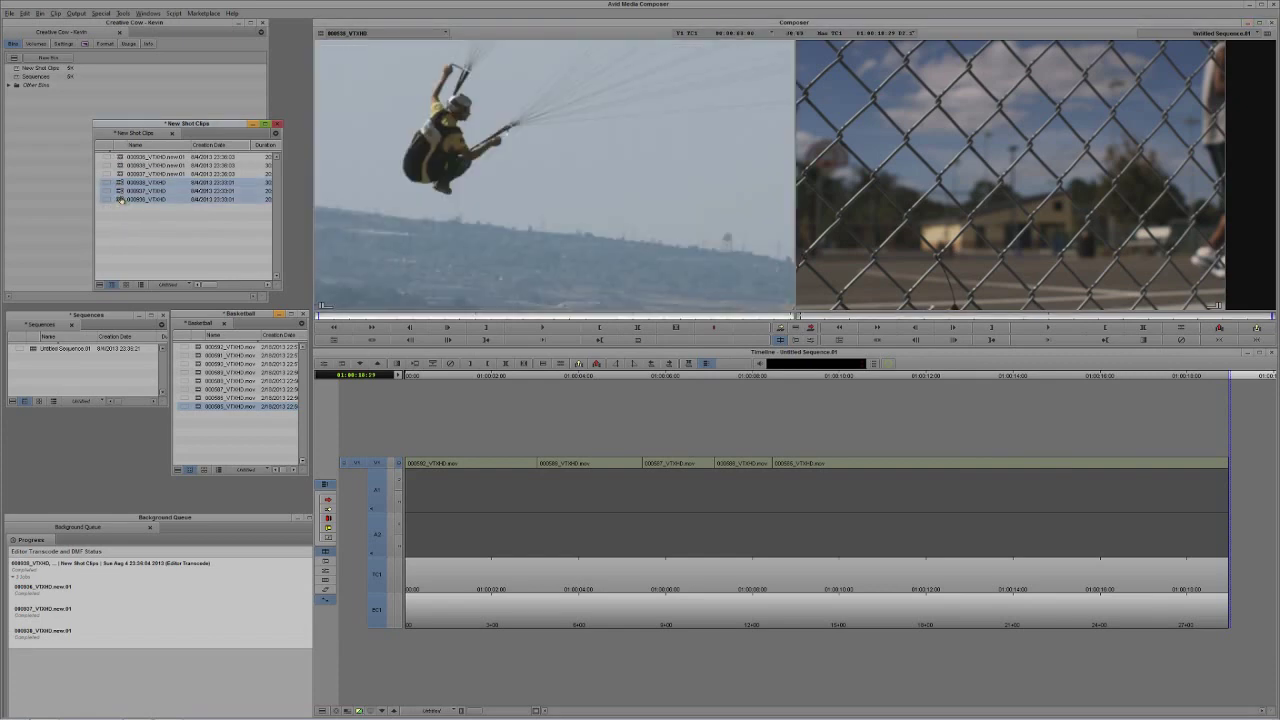
pyautogui.press('Delete')
pyautogui.click(616, 355)
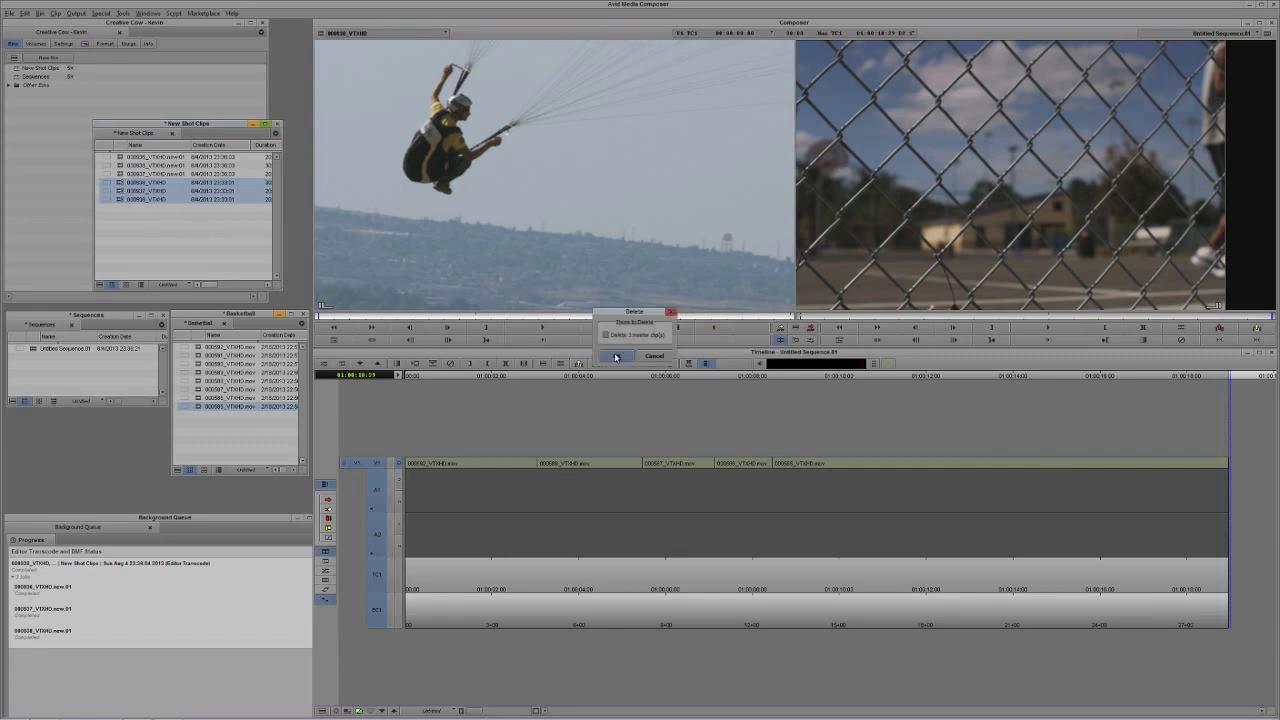
# Load each of the three transcoded clips into the Source monitor and play or scrub through its footage
pyautogui.doubleClick(120, 158)
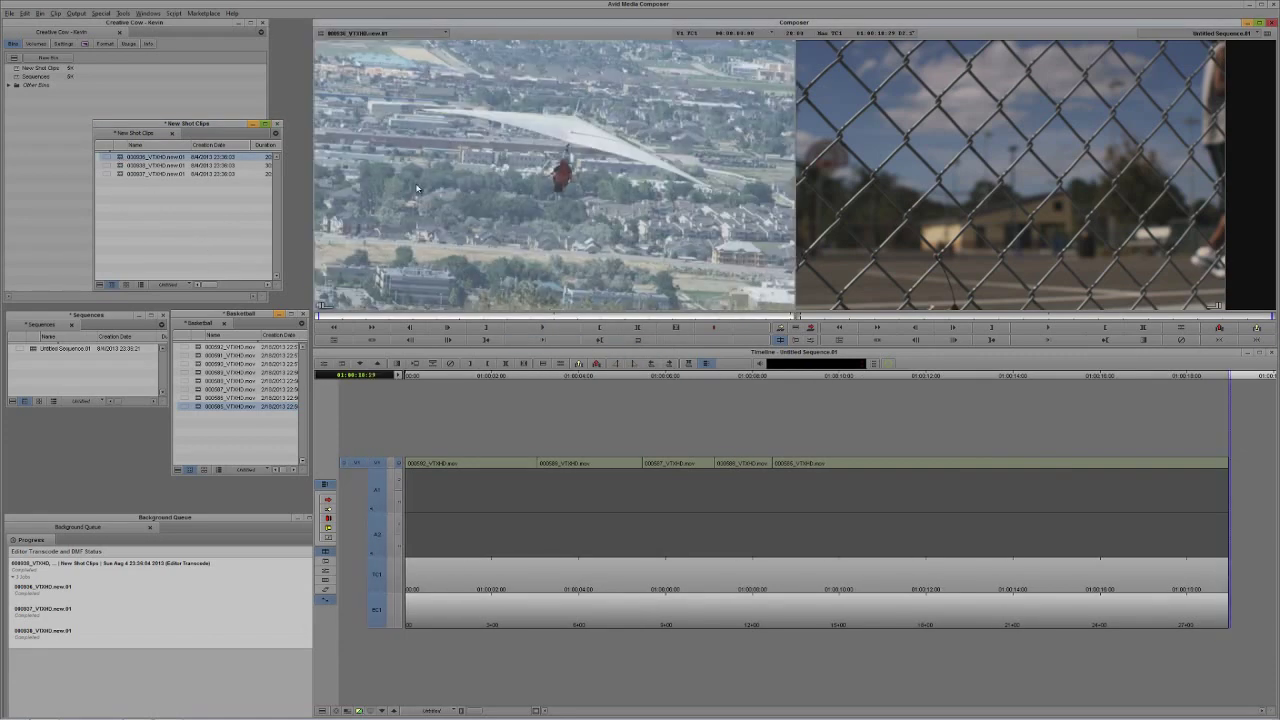
pyautogui.press('space')
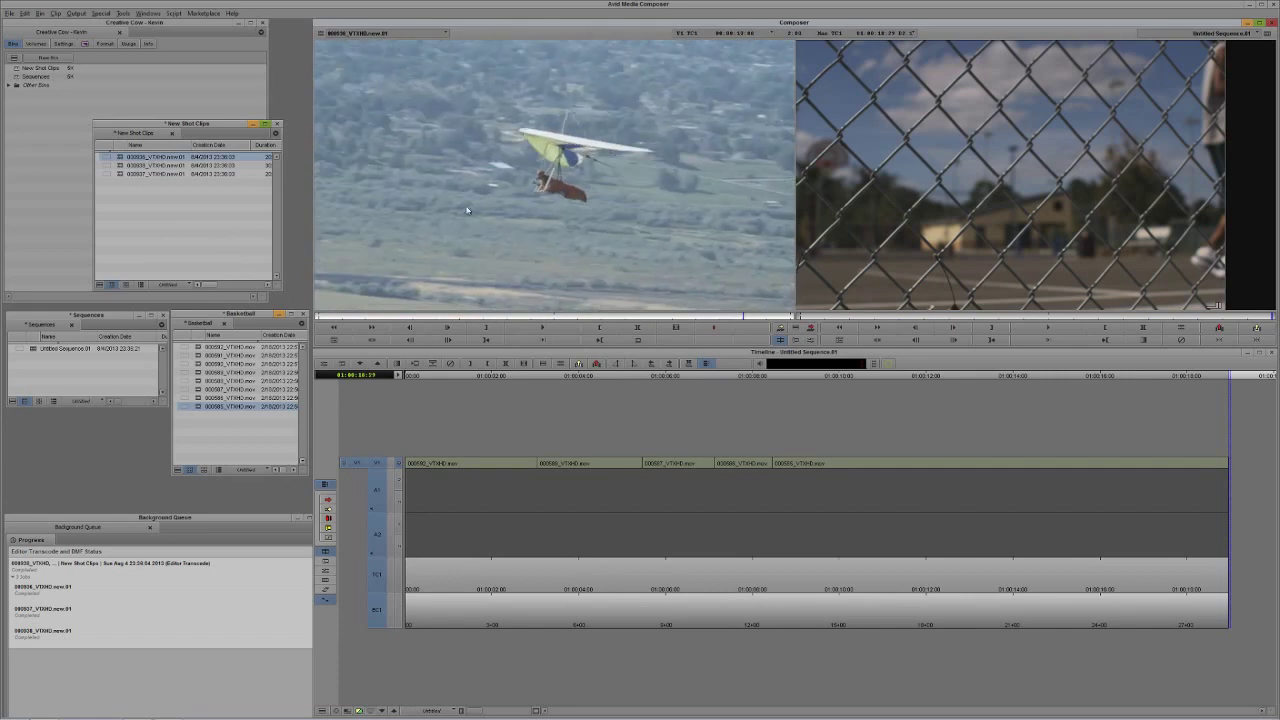
pyautogui.moveTo(116, 165); pyautogui.dragTo(436, 275)
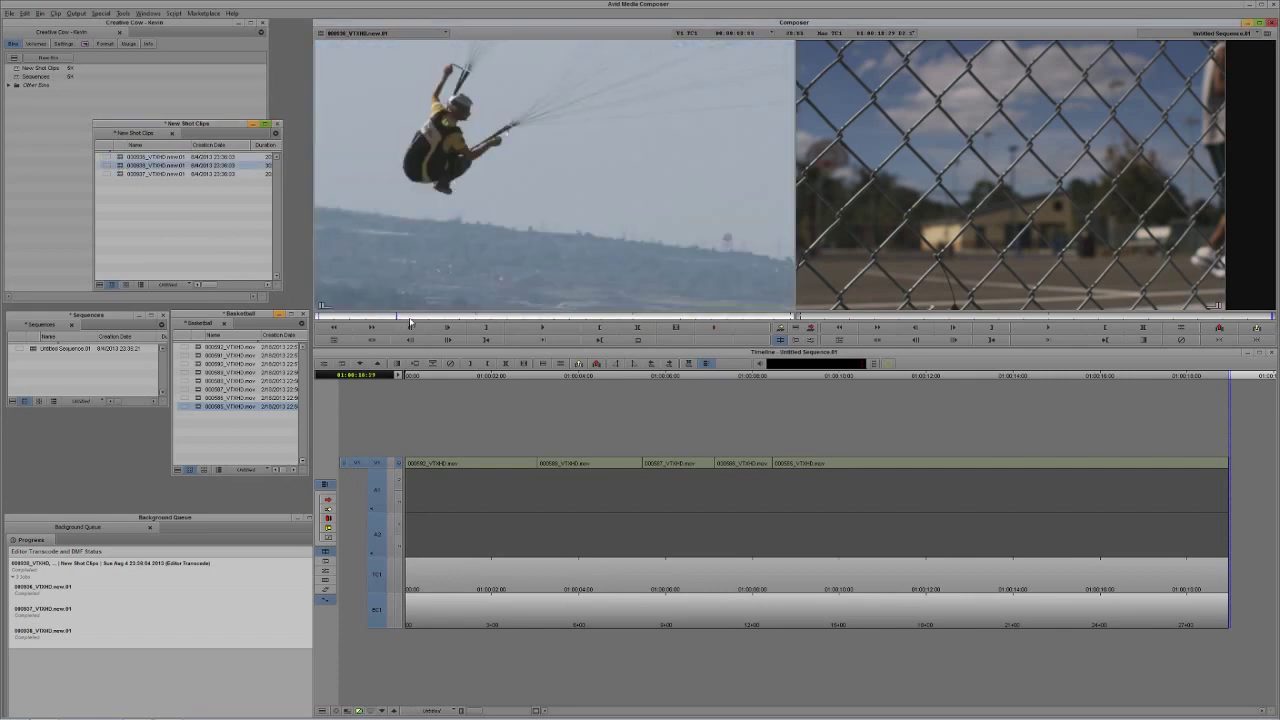
pyautogui.moveTo(546, 318); pyautogui.dragTo(651, 317)
pyautogui.doubleClick(122, 174)
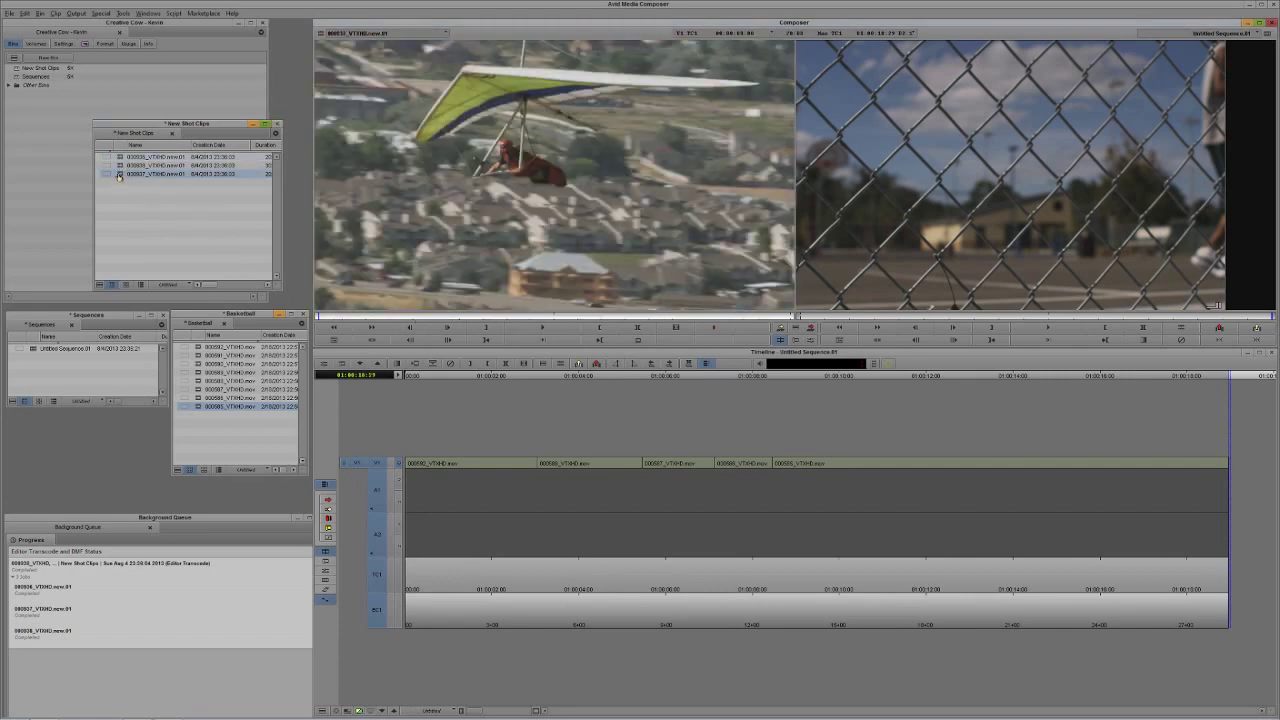
pyautogui.press('space')
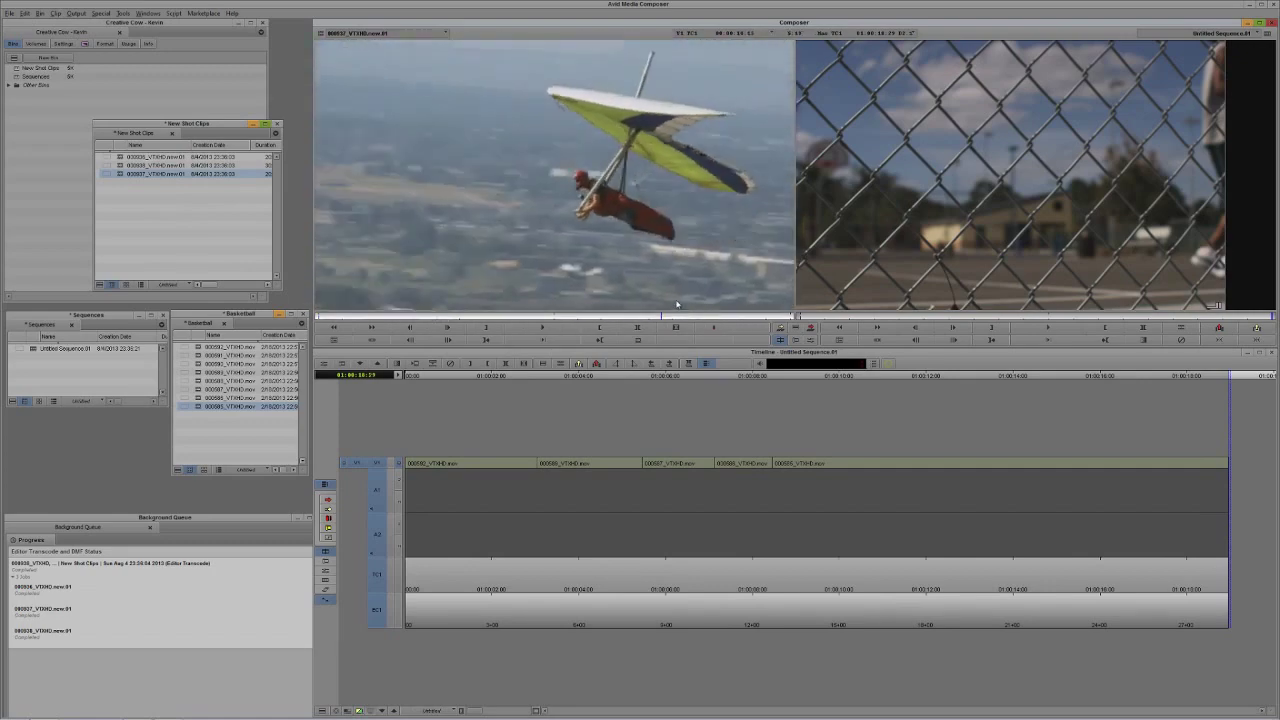
pyautogui.press('l')
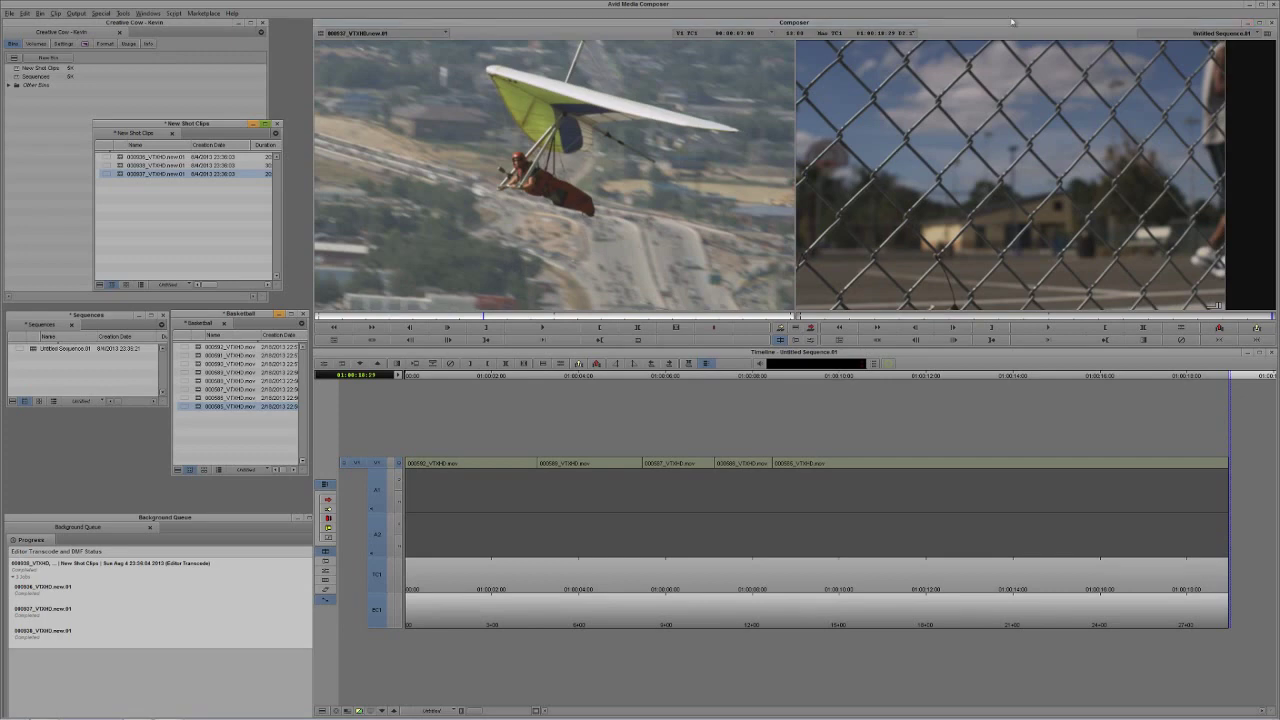
# Delete all transcoded master clips in the New Shot Clips bin together with their associated media files
pyautogui.click(210, 245)
pyautogui.hotkey('ctrl', 'a')
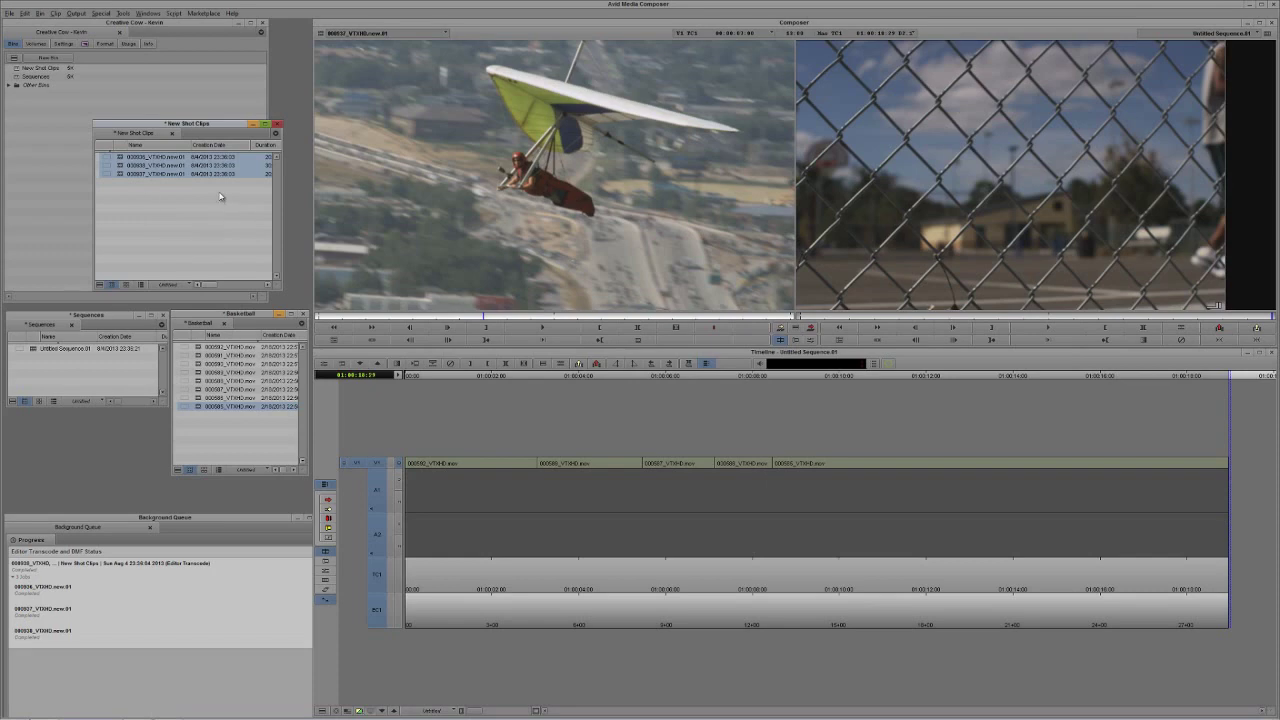
pyautogui.press('Delete')
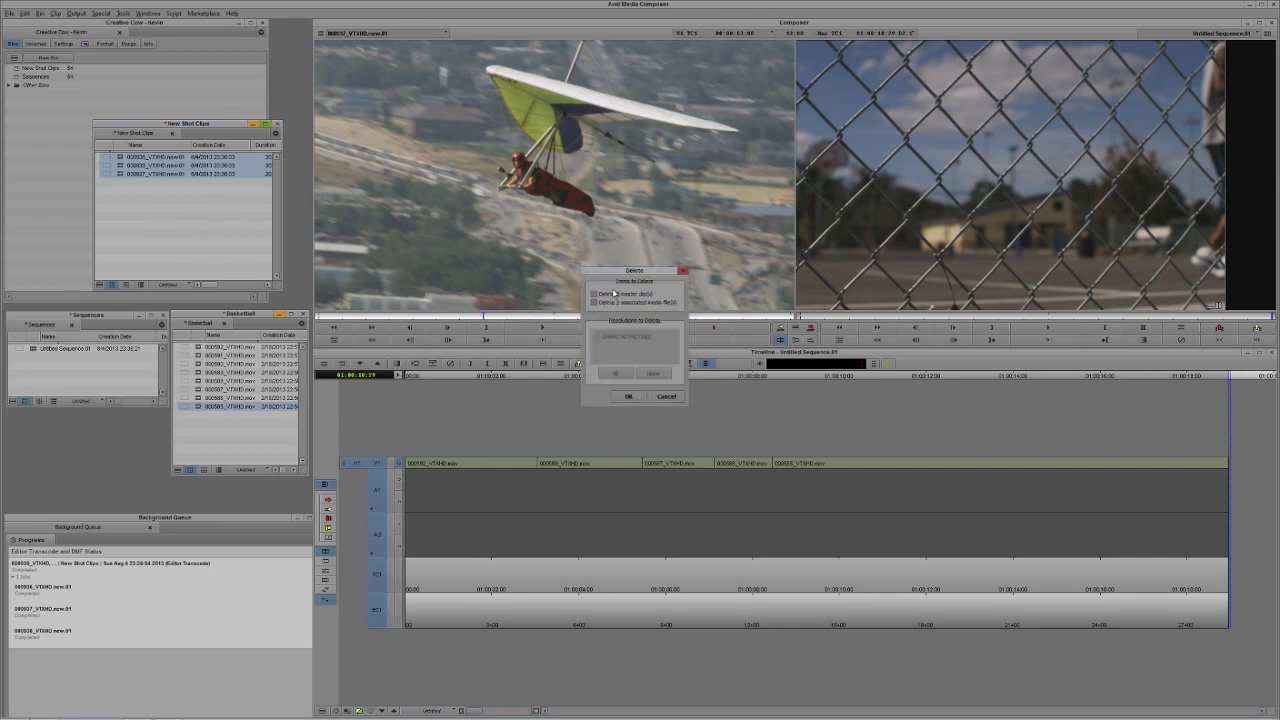
pyautogui.click(613, 302)
pyautogui.click(631, 396)
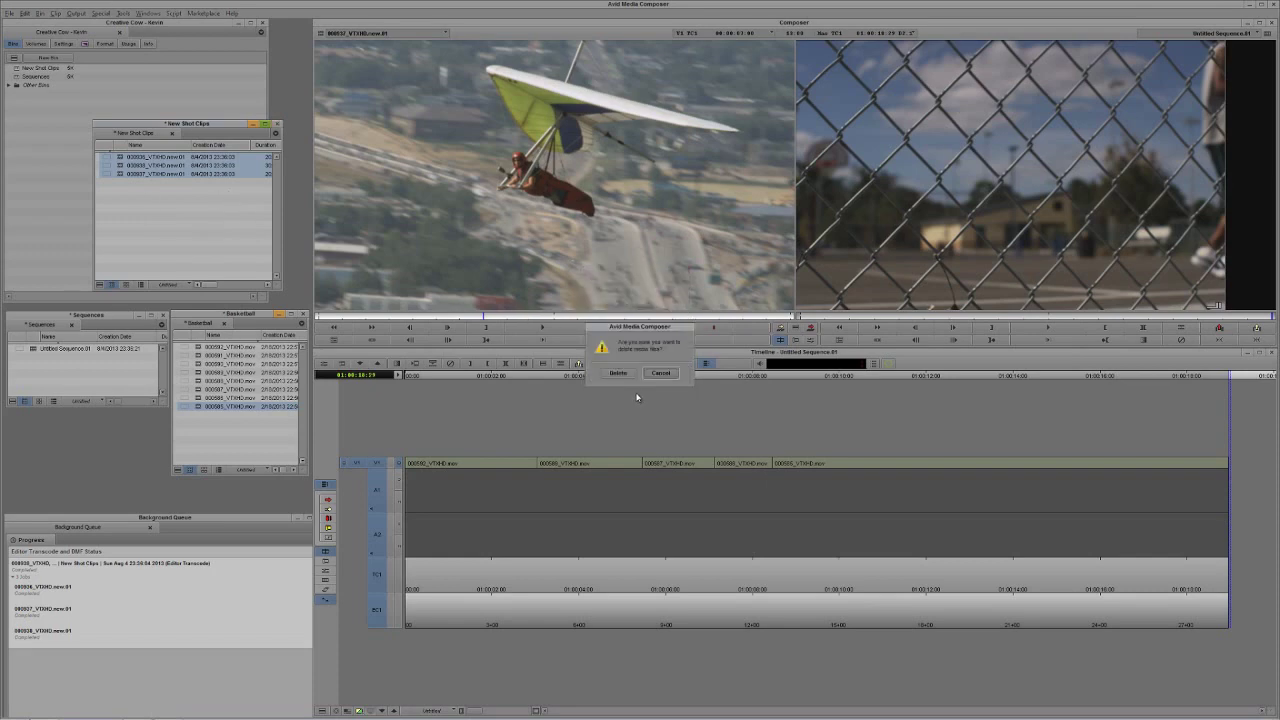
pyautogui.click(618, 373)
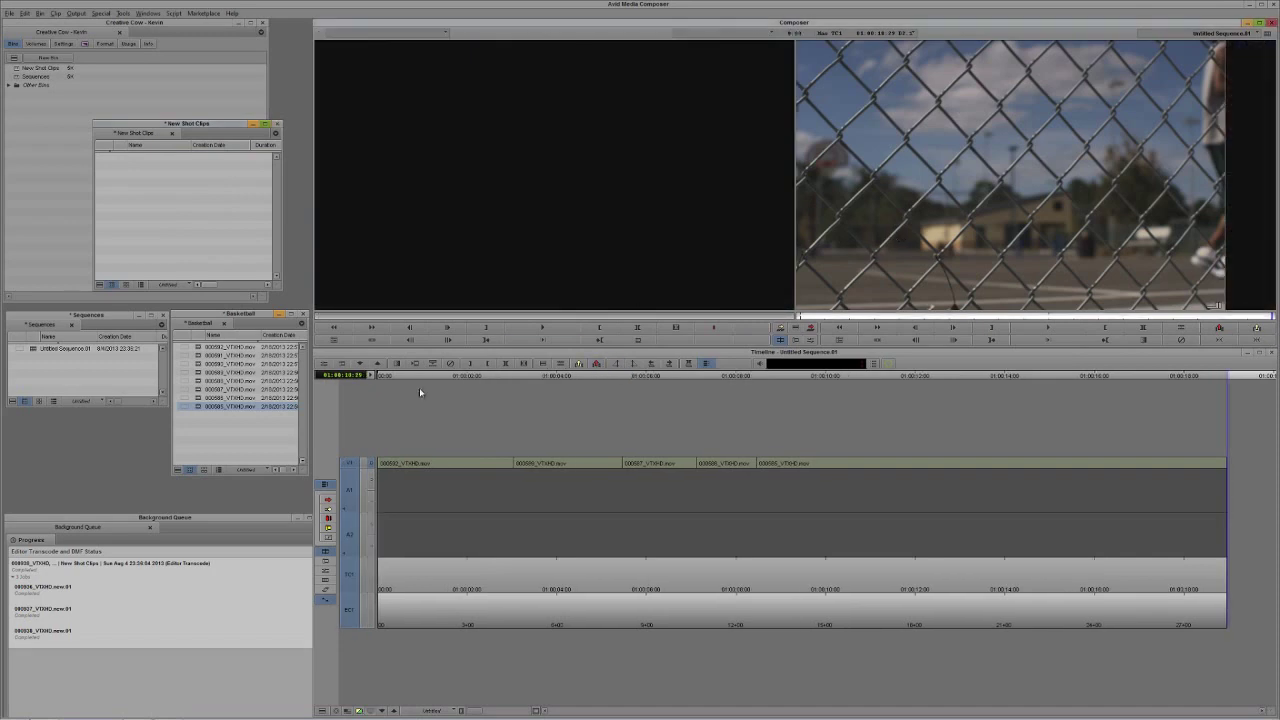
# Delete the untitled basketball sequence from the Sequences bin
pyautogui.click(438, 486)
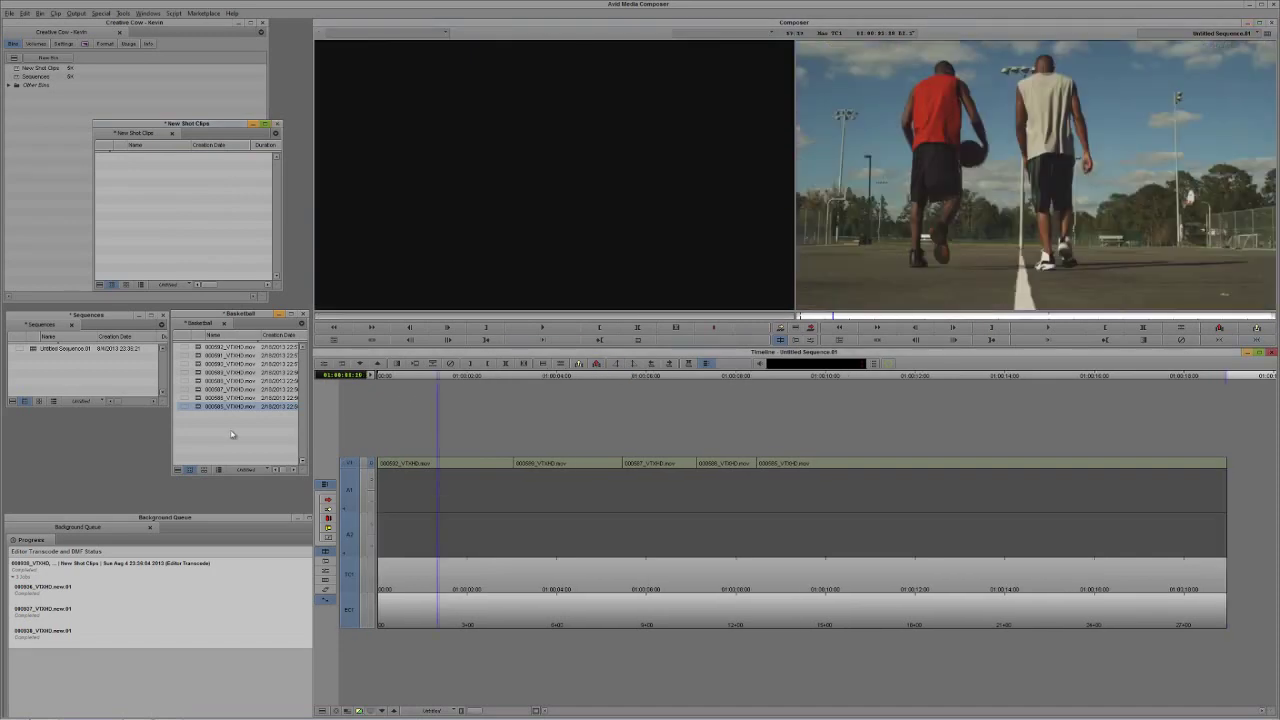
pyautogui.click(30, 349)
pyautogui.press('Delete')
pyautogui.click(606, 335)
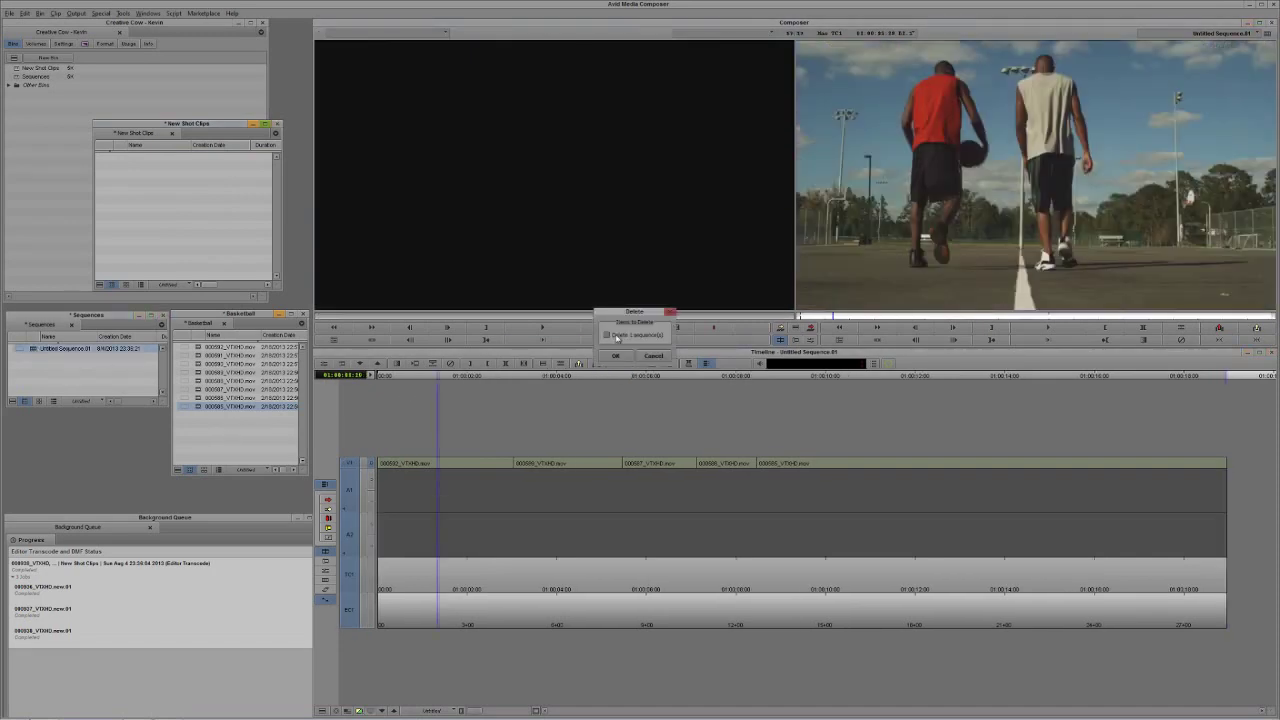
pyautogui.click(616, 356)
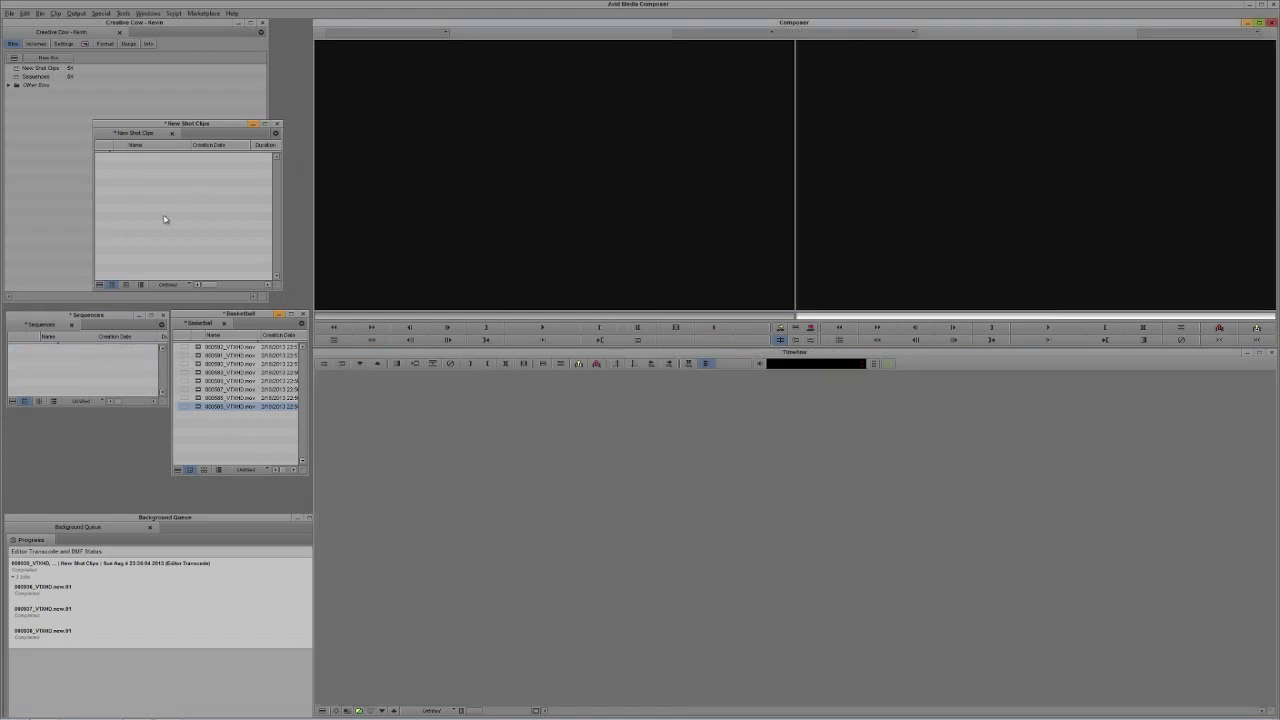
# Open the Dynamic Media Folders tool, move it up over the Source monitor and check the available profiles
pyautogui.click(200, 227)
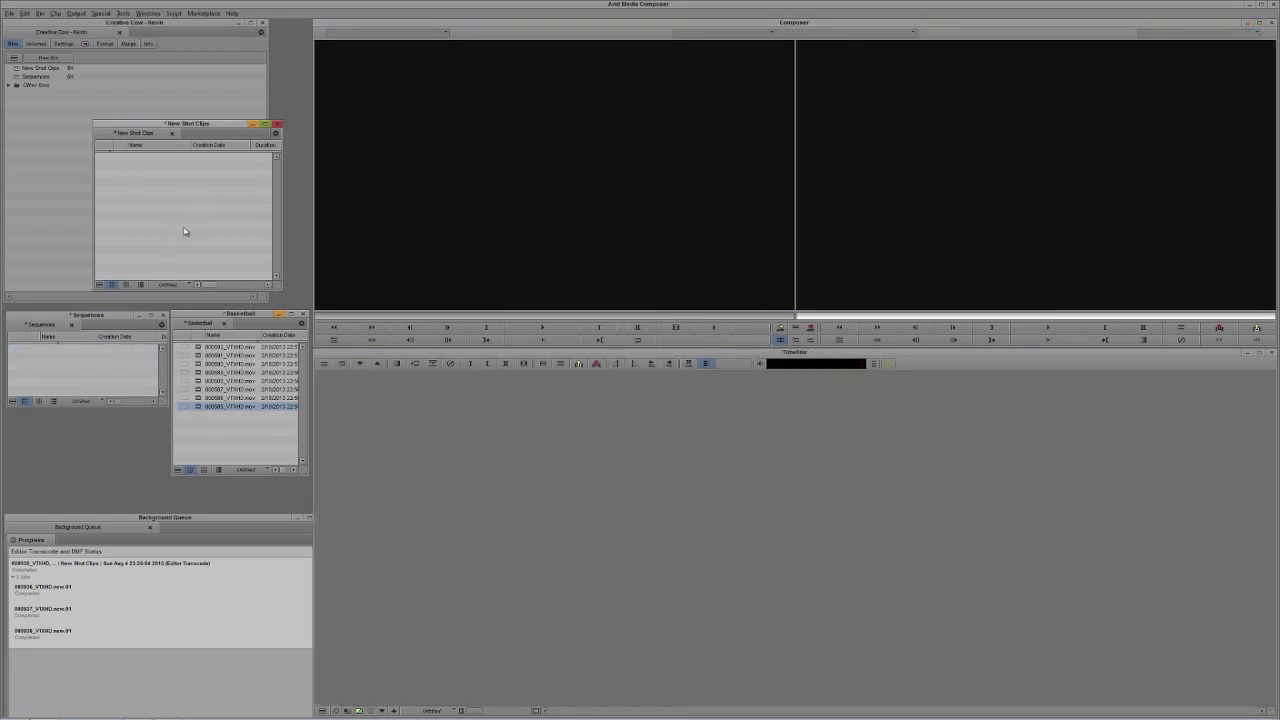
pyautogui.click(121, 14)
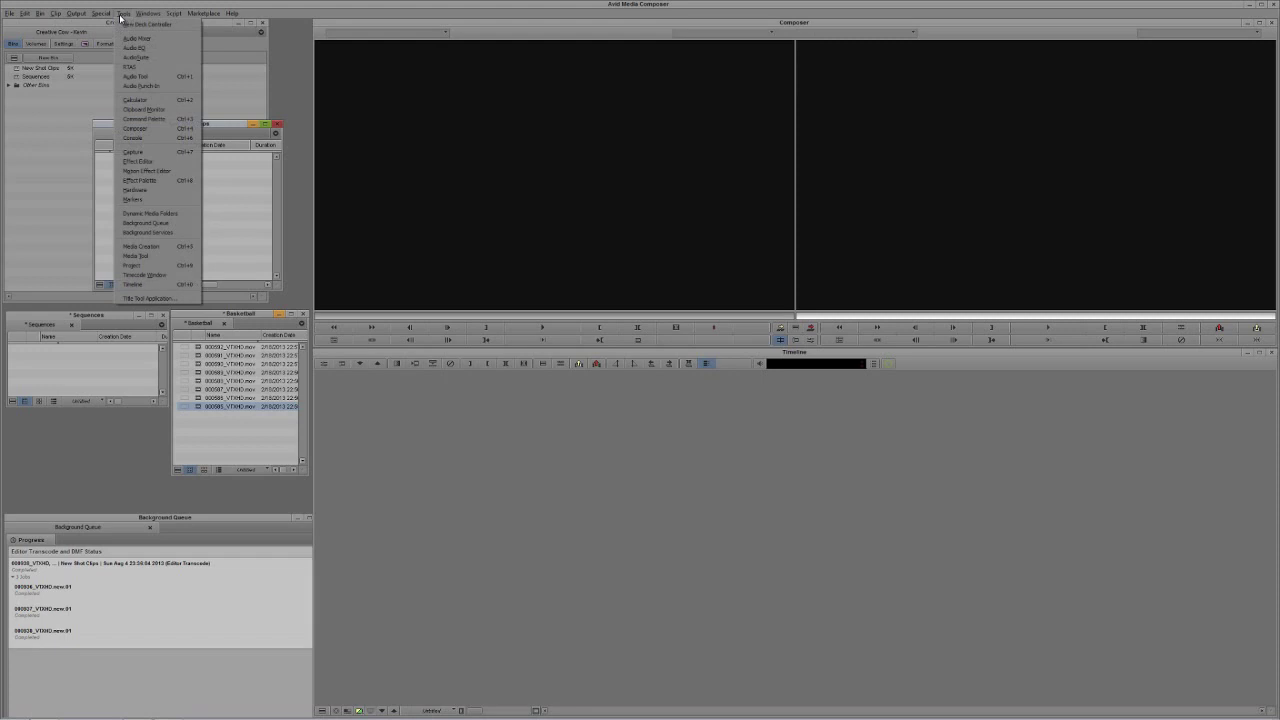
pyautogui.click(168, 213)
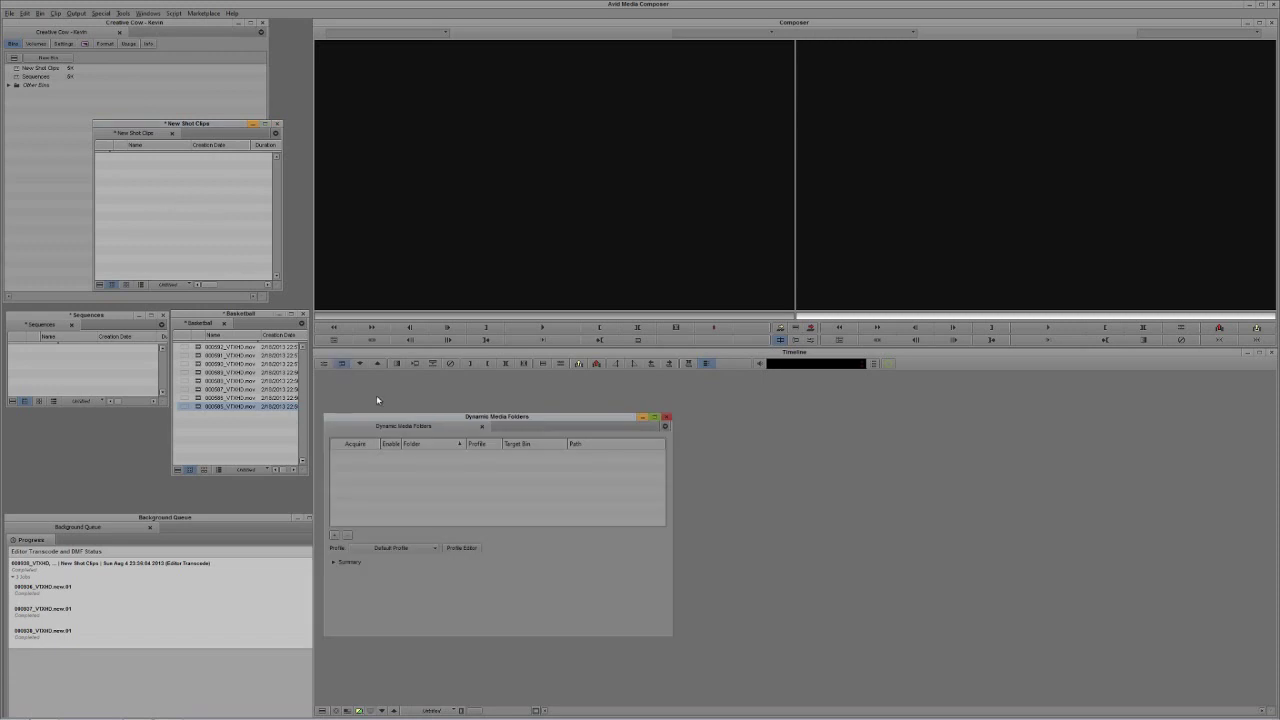
pyautogui.moveTo(450, 423); pyautogui.dragTo(513, 165)
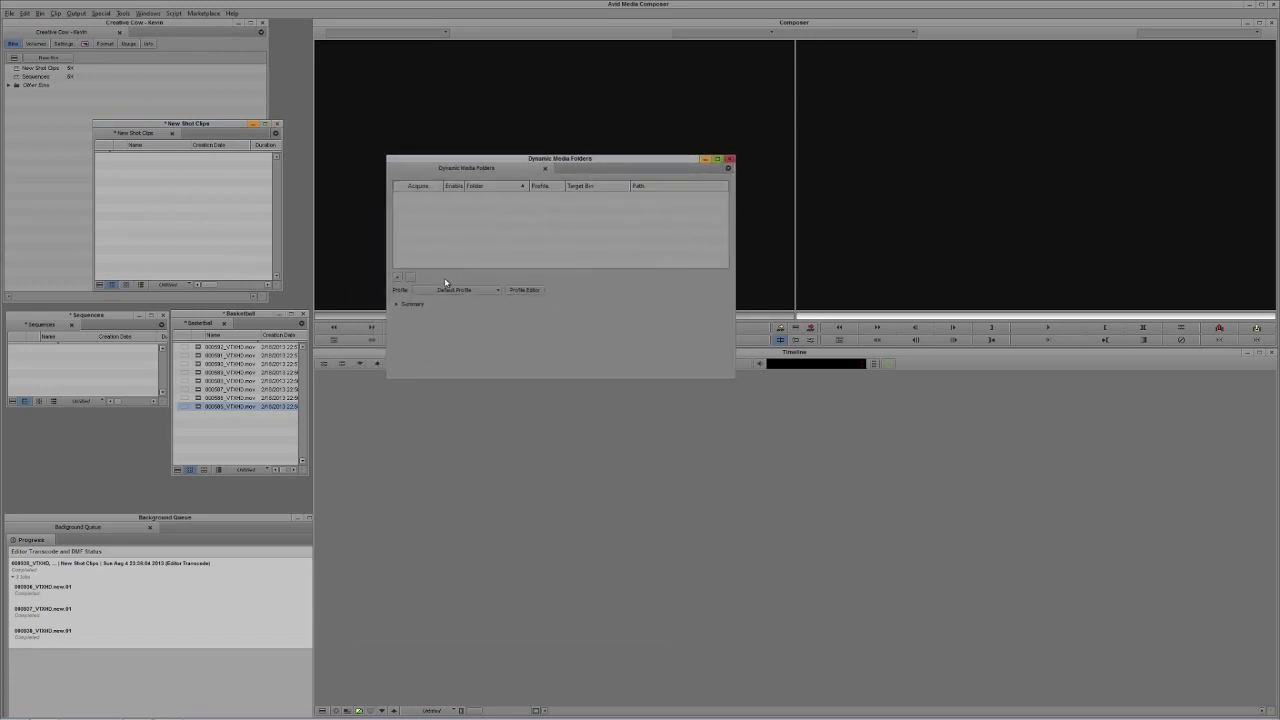
pyautogui.click(497, 291)
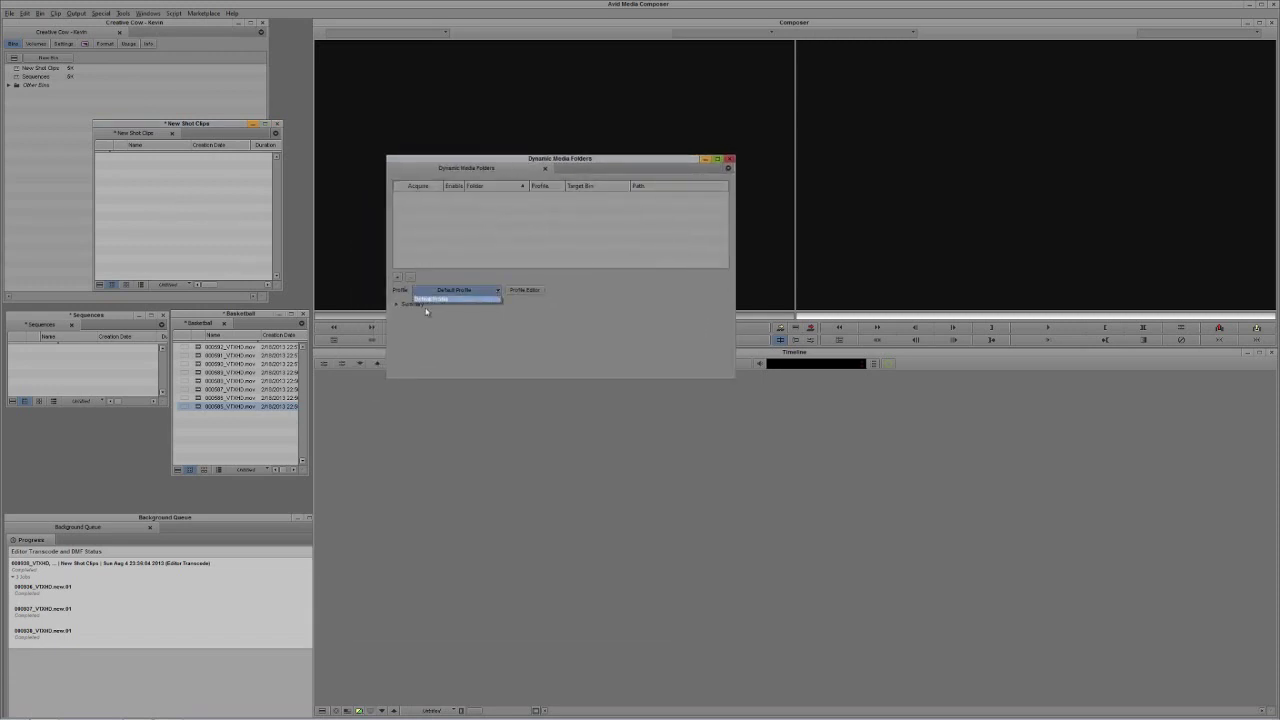
pyautogui.click(546, 355)
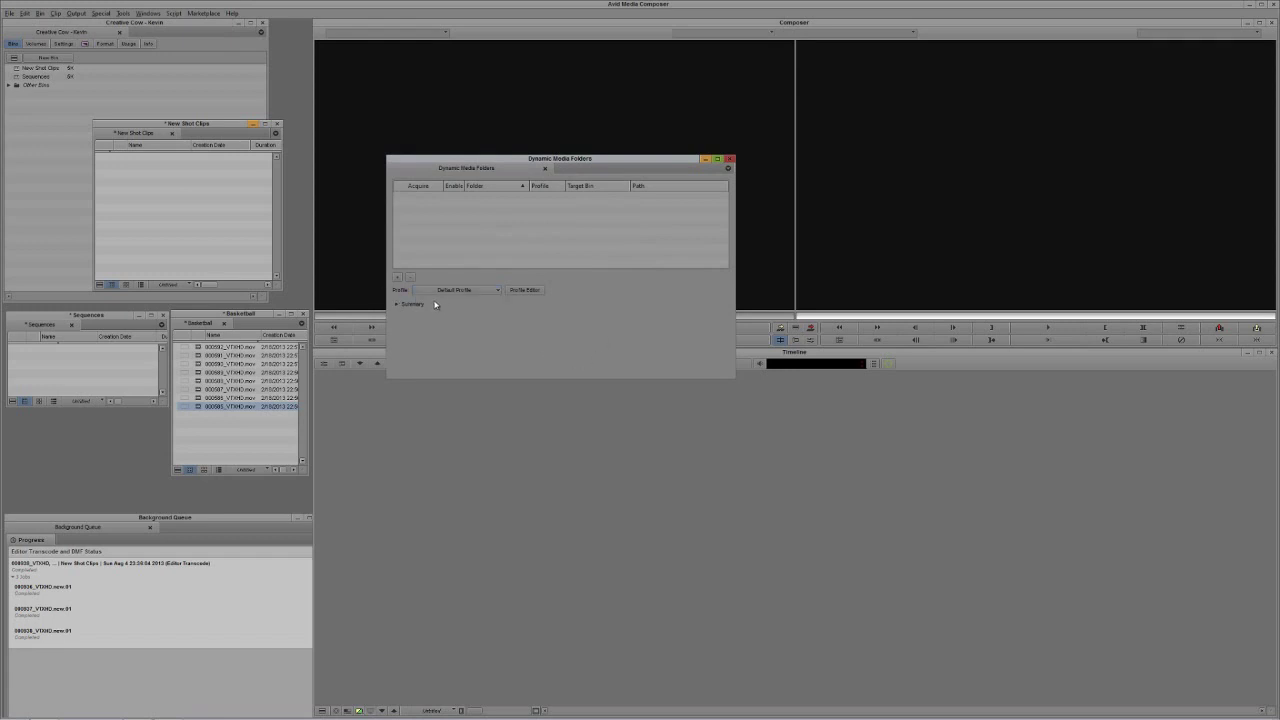
# Open the Profile Editor for the default profile and expand its AMA Plugin, Bins and Link Options settings
pyautogui.click(522, 291)
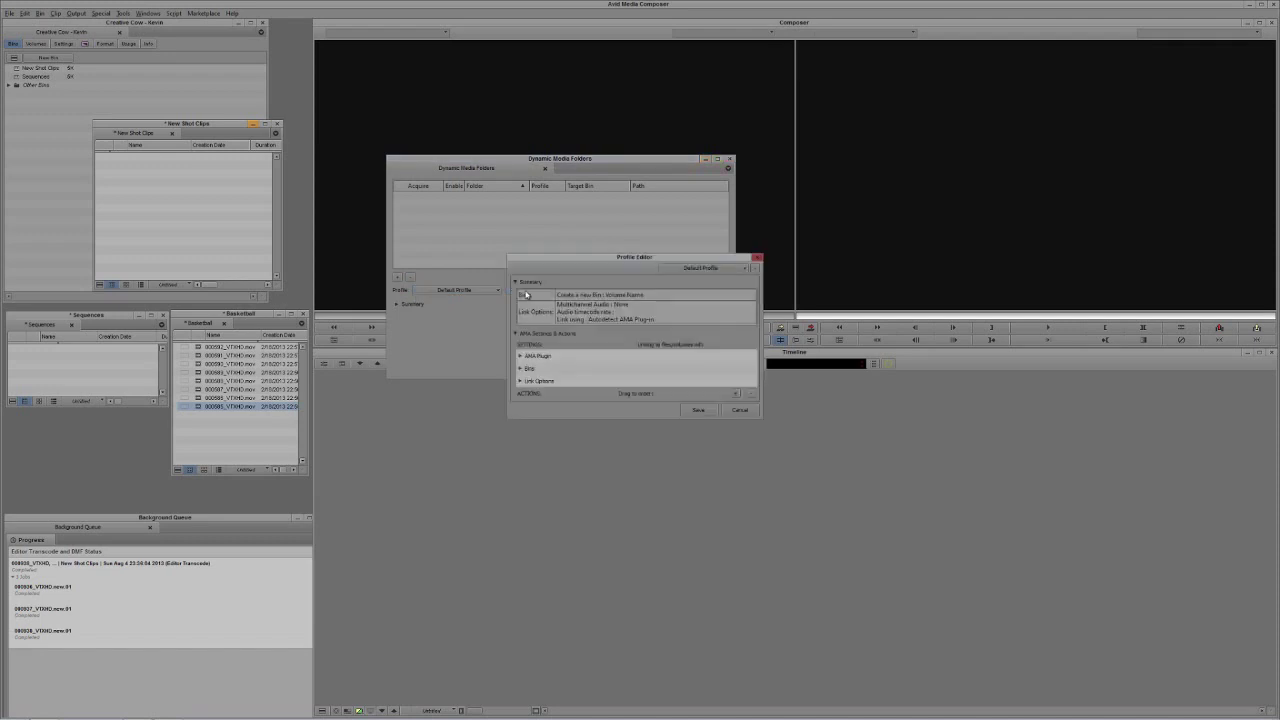
pyautogui.moveTo(571, 259); pyautogui.dragTo(517, 196)
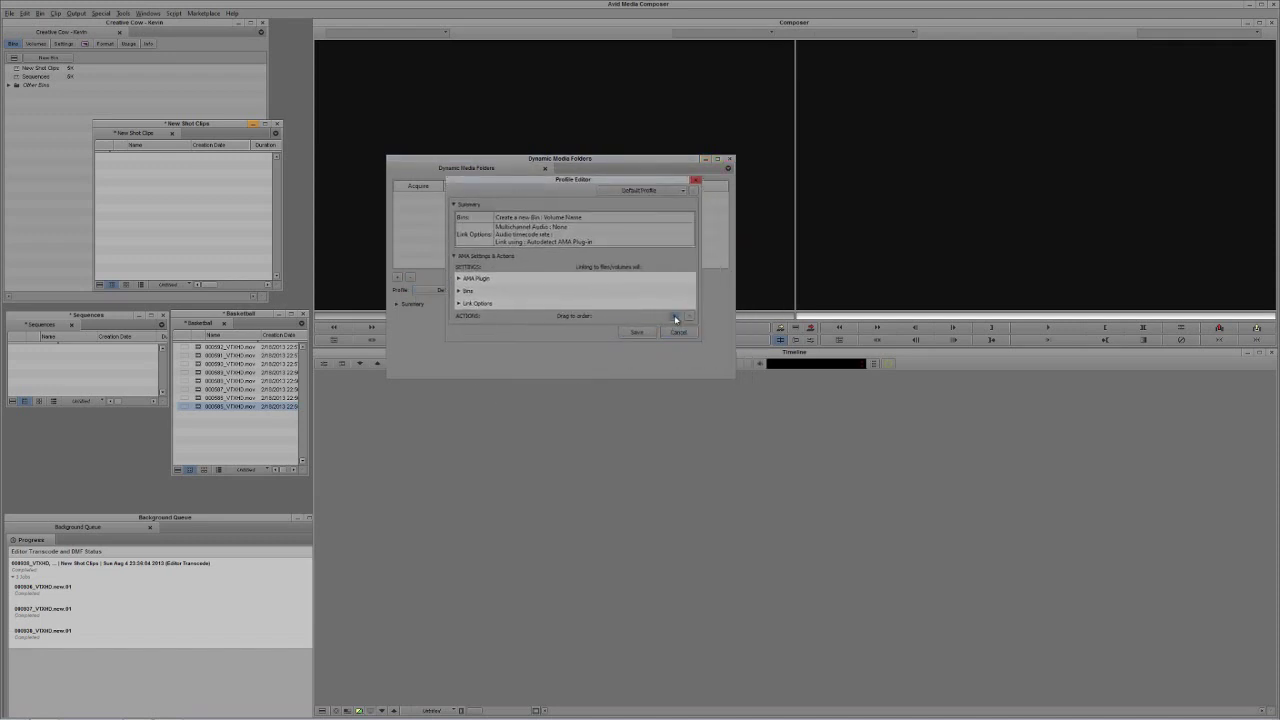
pyautogui.click(458, 279)
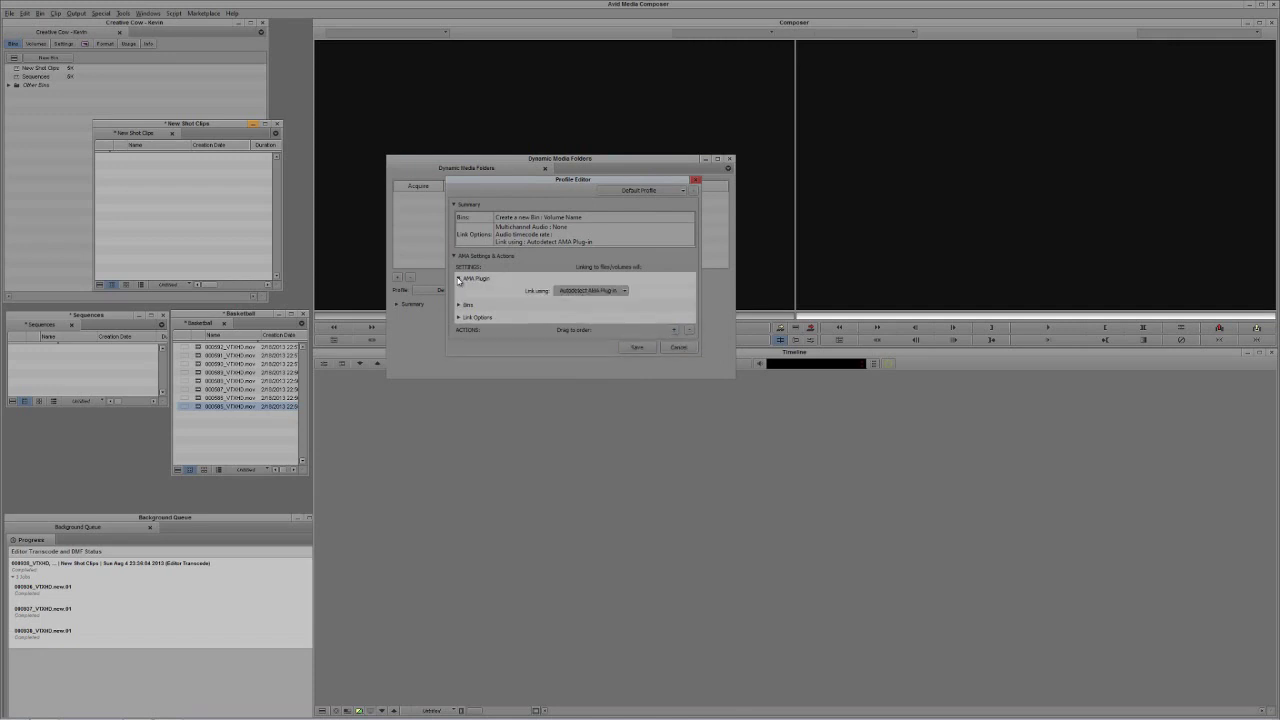
pyautogui.click(459, 305)
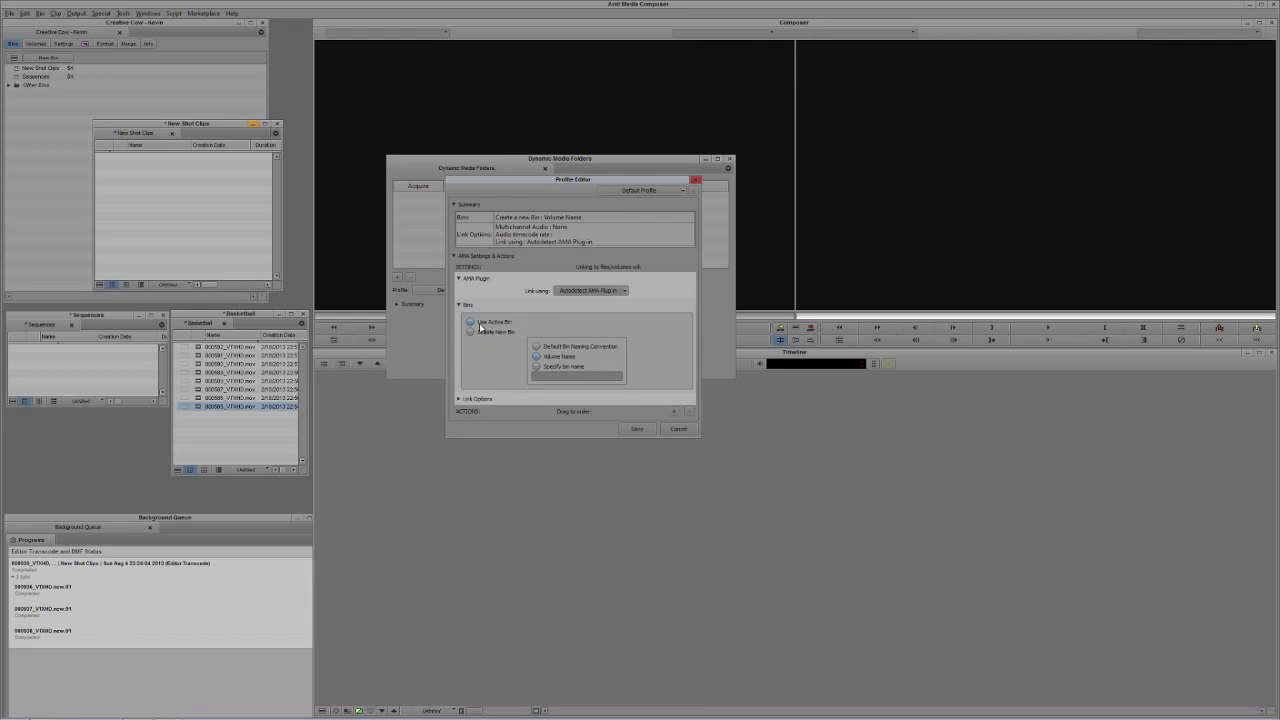
pyautogui.click(458, 399)
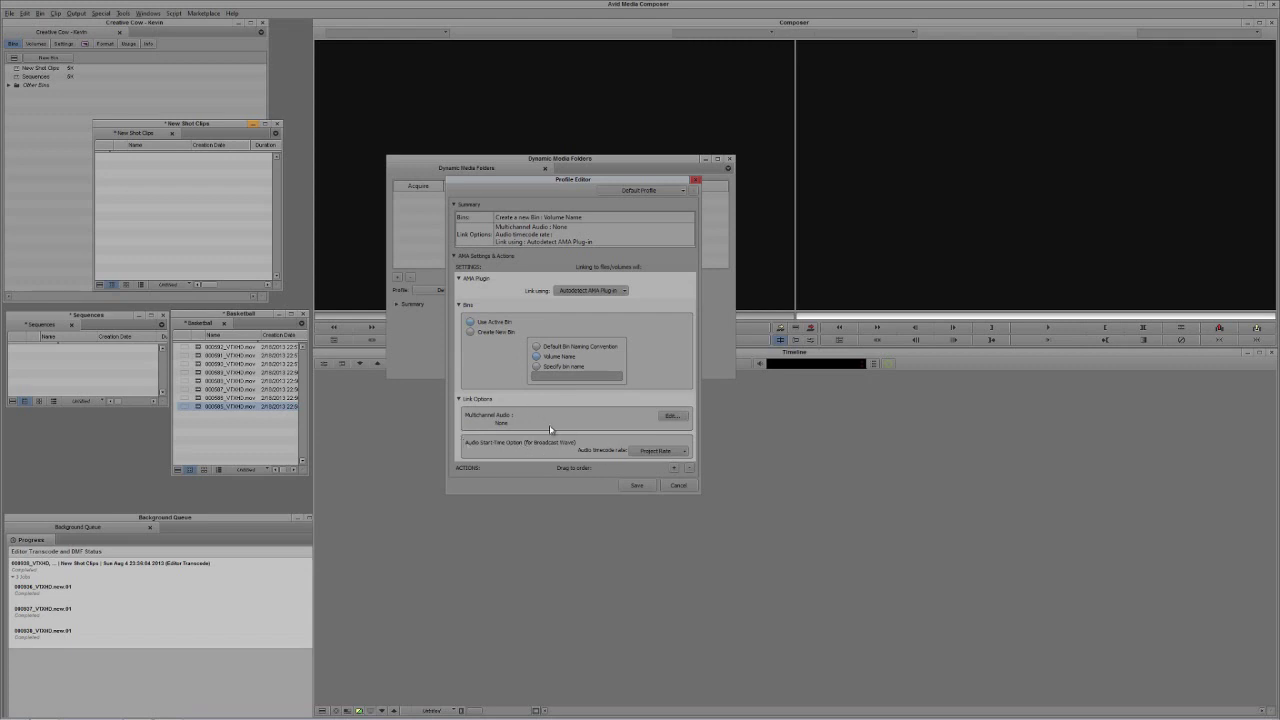
# Add an action to the profile, expand its settings and change its type from Copy to Folder to Transcode
pyautogui.click(673, 469)
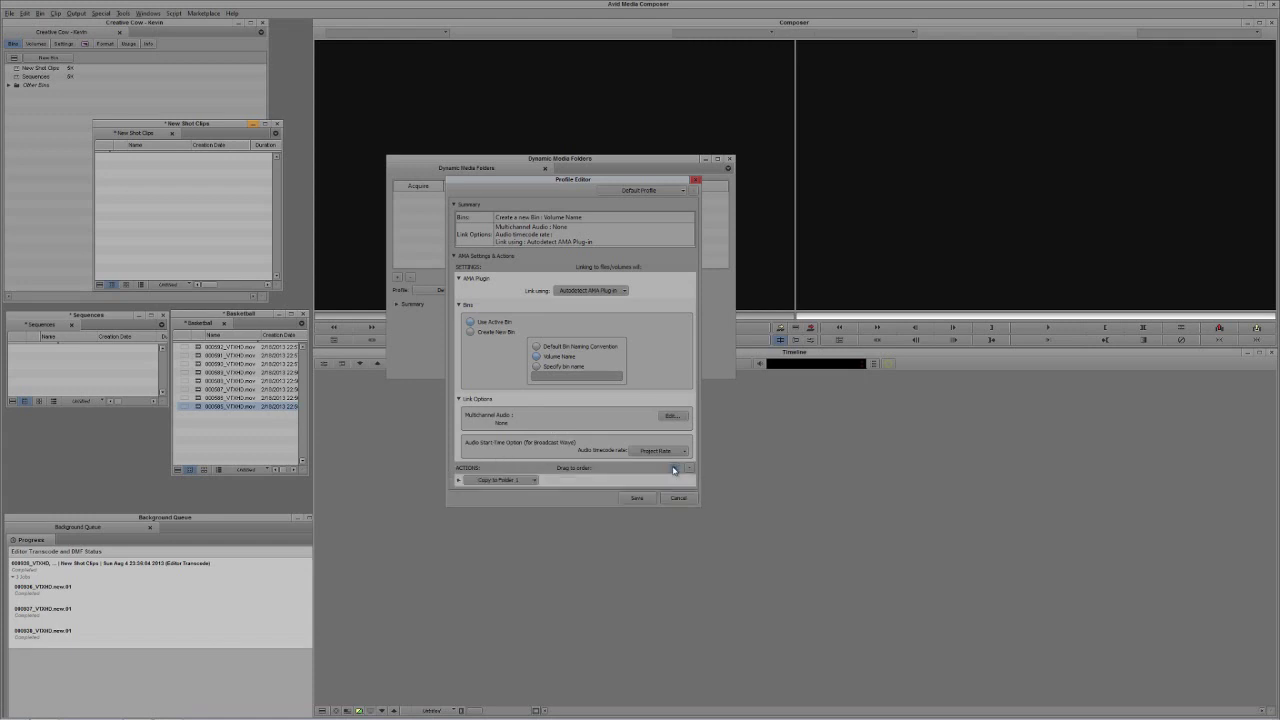
pyautogui.click(459, 480)
pyautogui.click(505, 480)
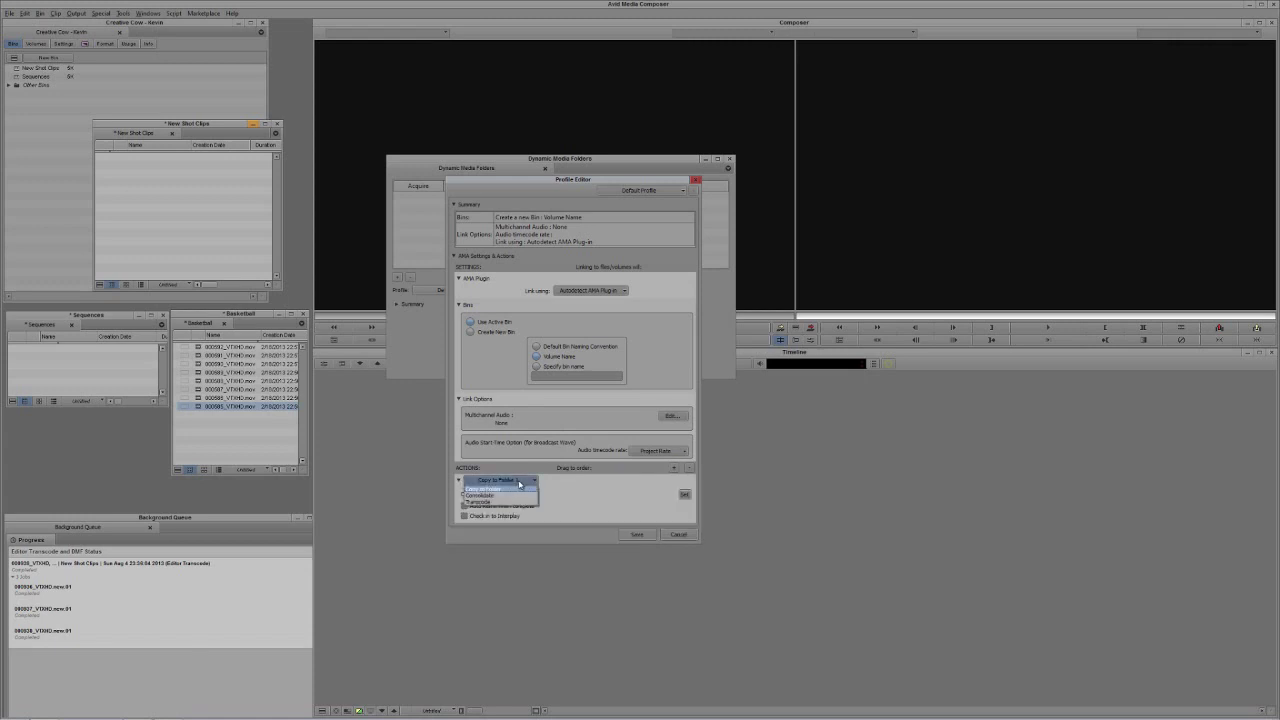
pyautogui.click(508, 500)
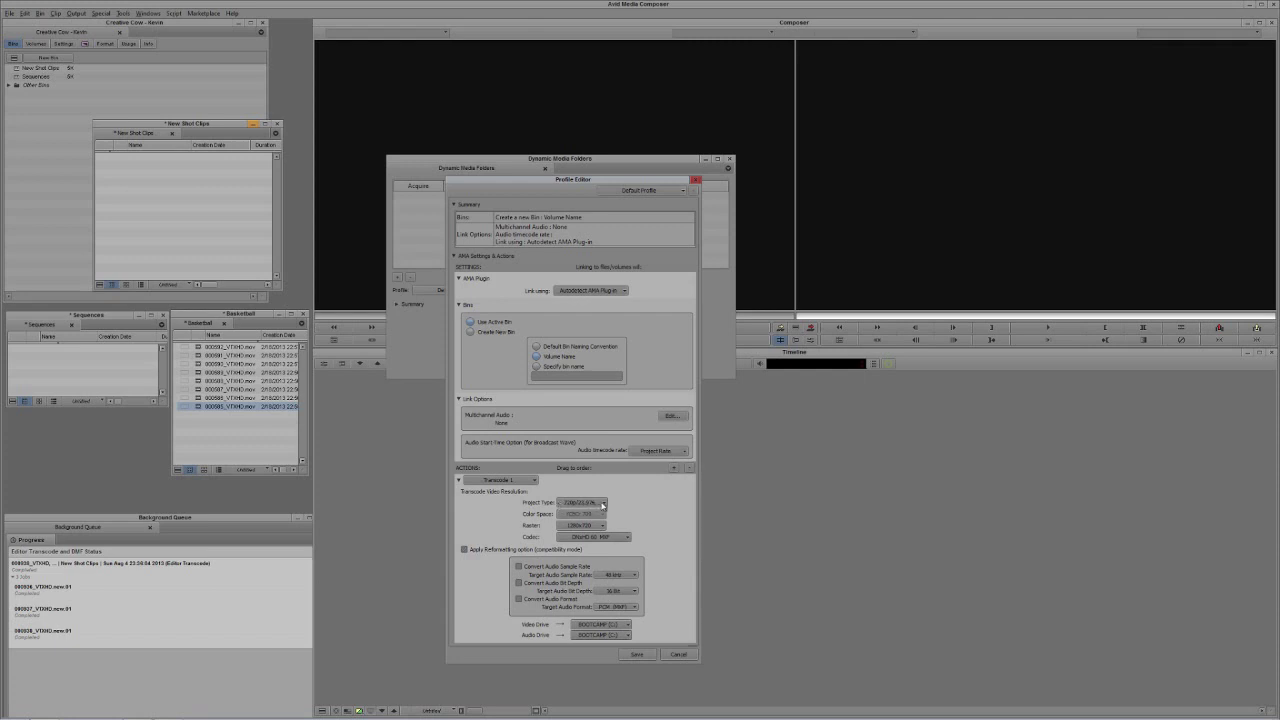
# Set the transcode codec to DNxHD 90 MXF and both the video and audio drives to DATADRIVE1 (D:)
pyautogui.click(586, 537)
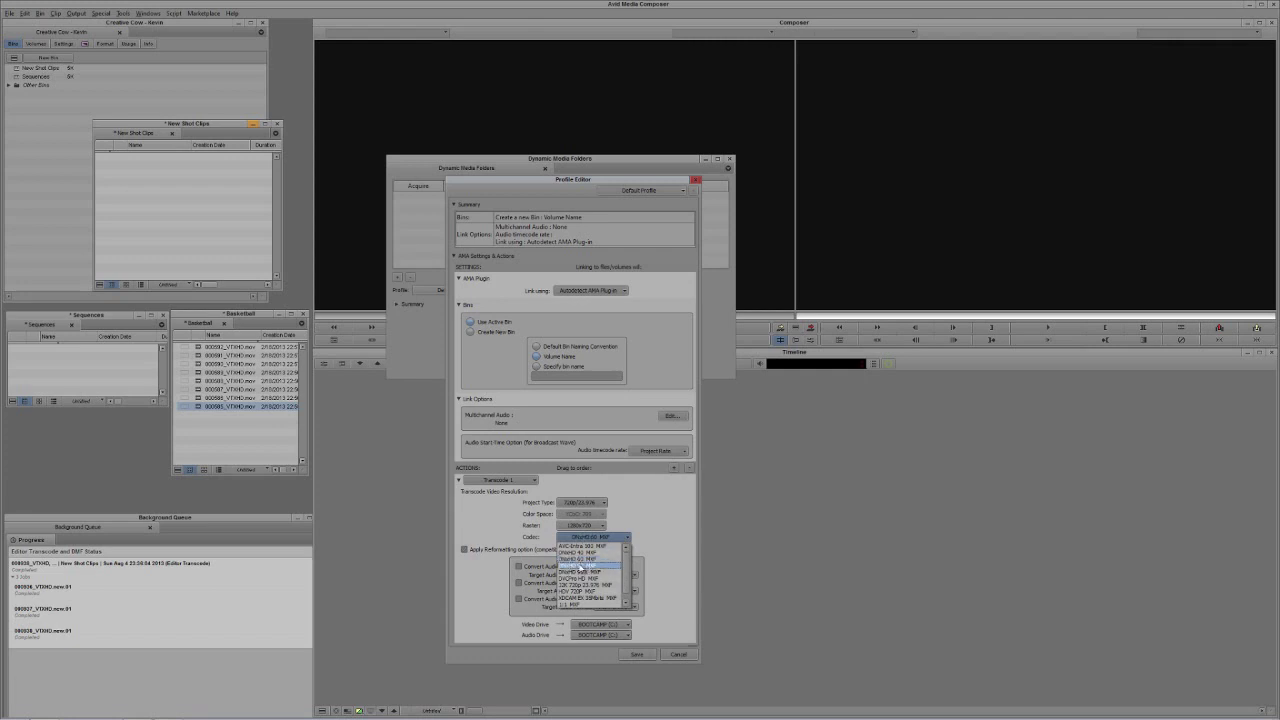
pyautogui.click(580, 566)
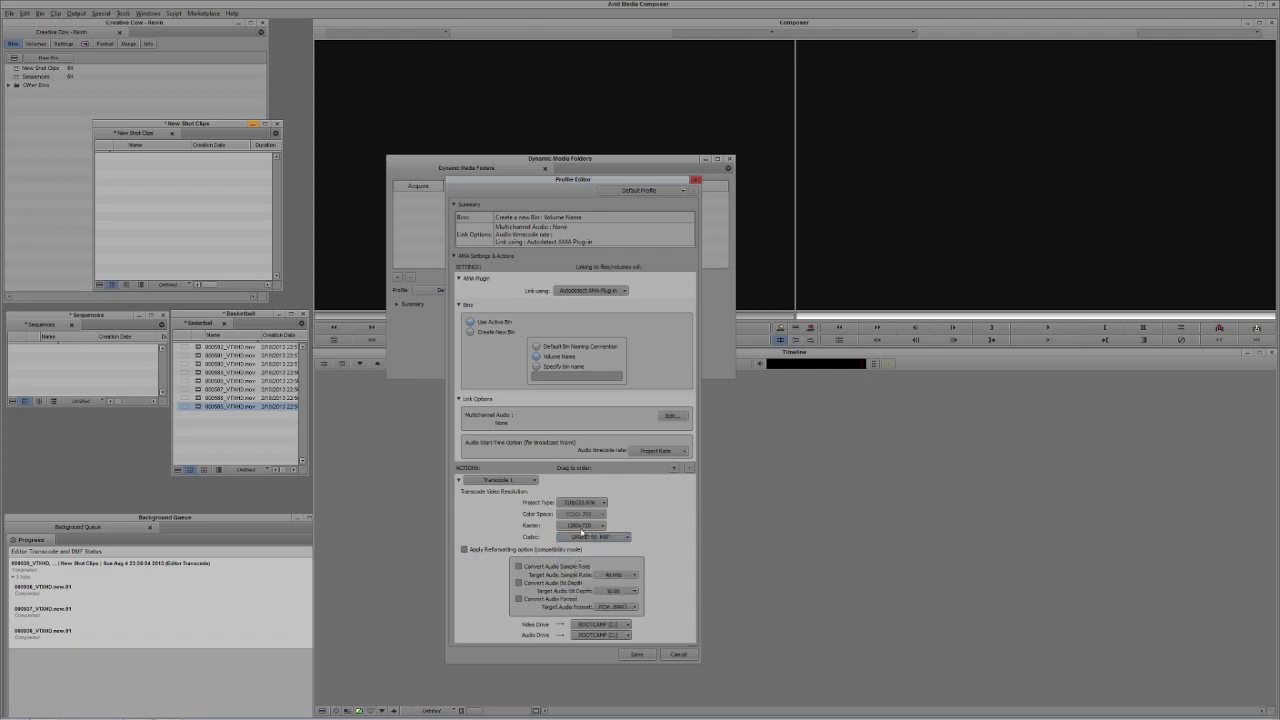
pyautogui.click(612, 627)
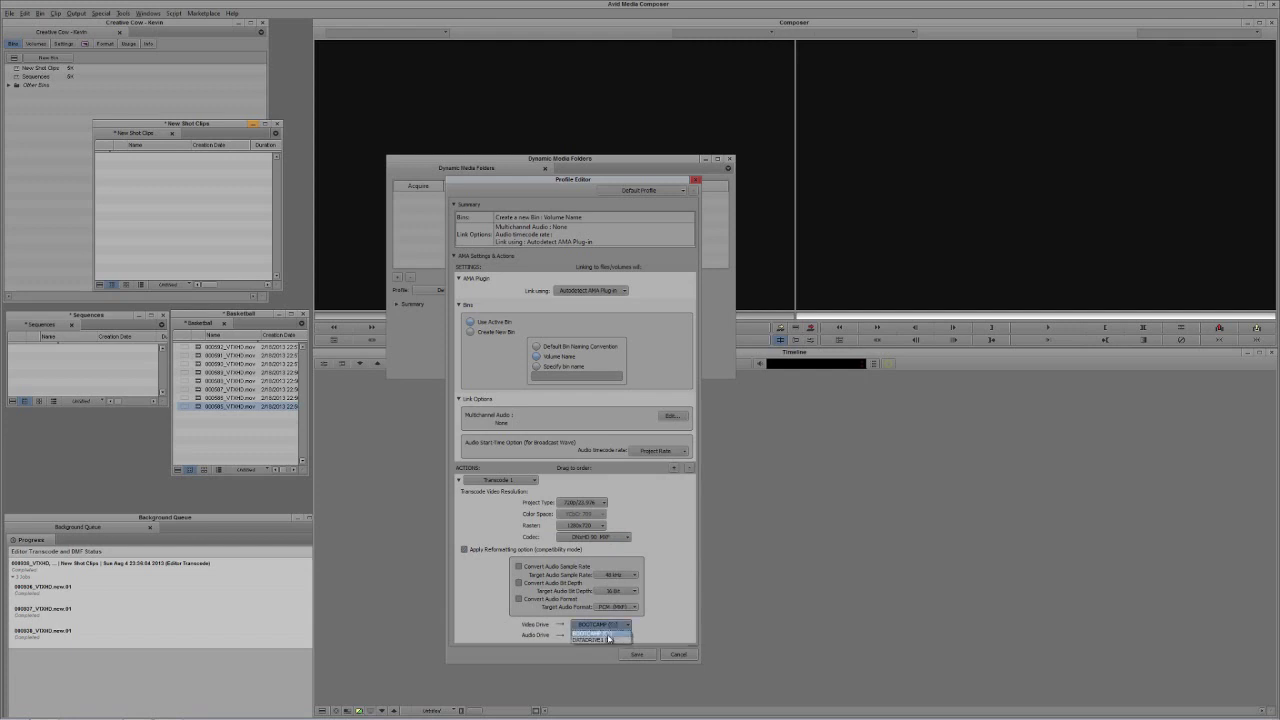
pyautogui.click(609, 639)
pyautogui.click(600, 635)
pyautogui.click(594, 651)
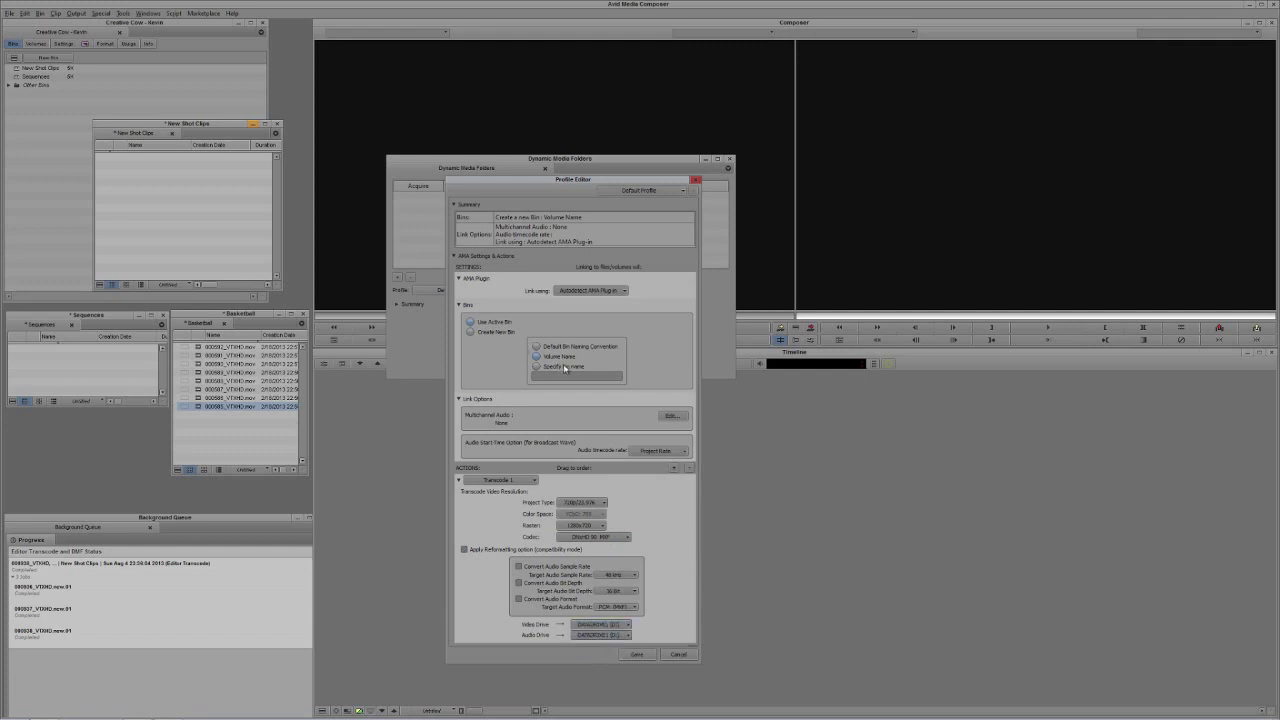
# Save the profile, with Use Active Bin as its bin setting, under the name KPM's BG Transcode
pyautogui.click(638, 655)
pyautogui.write('t')
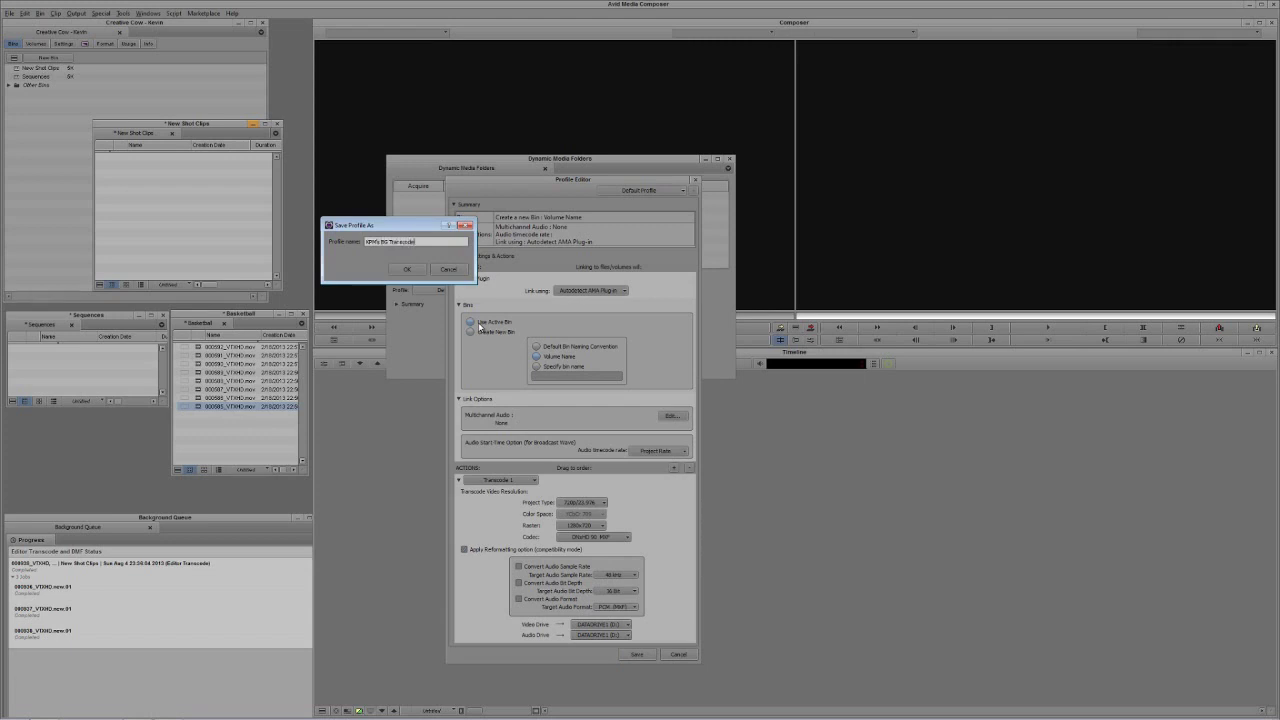
pyautogui.press('Return')
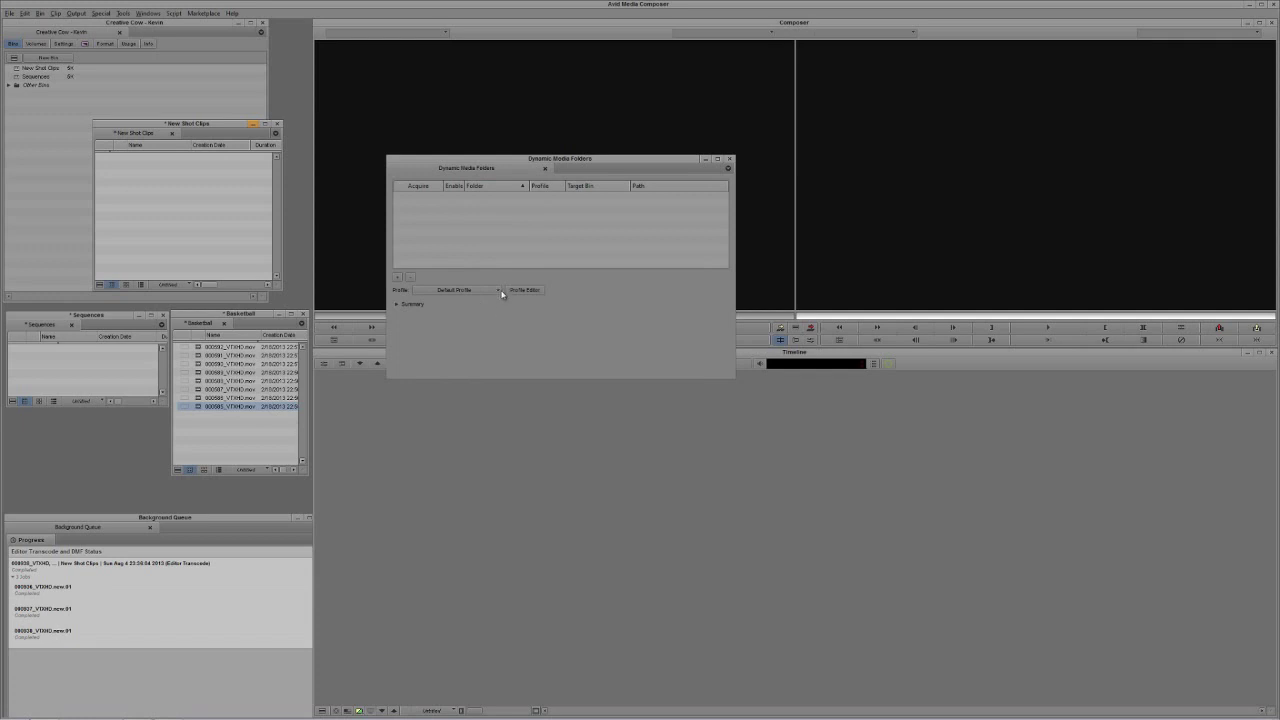
# Add the Footage Dump folder from DATADRIVE1 (D:) as a dynamic media folder with the KPM's BG Transcode profile and enable it
pyautogui.click(499, 290)
pyautogui.click(431, 307)
pyautogui.click(396, 279)
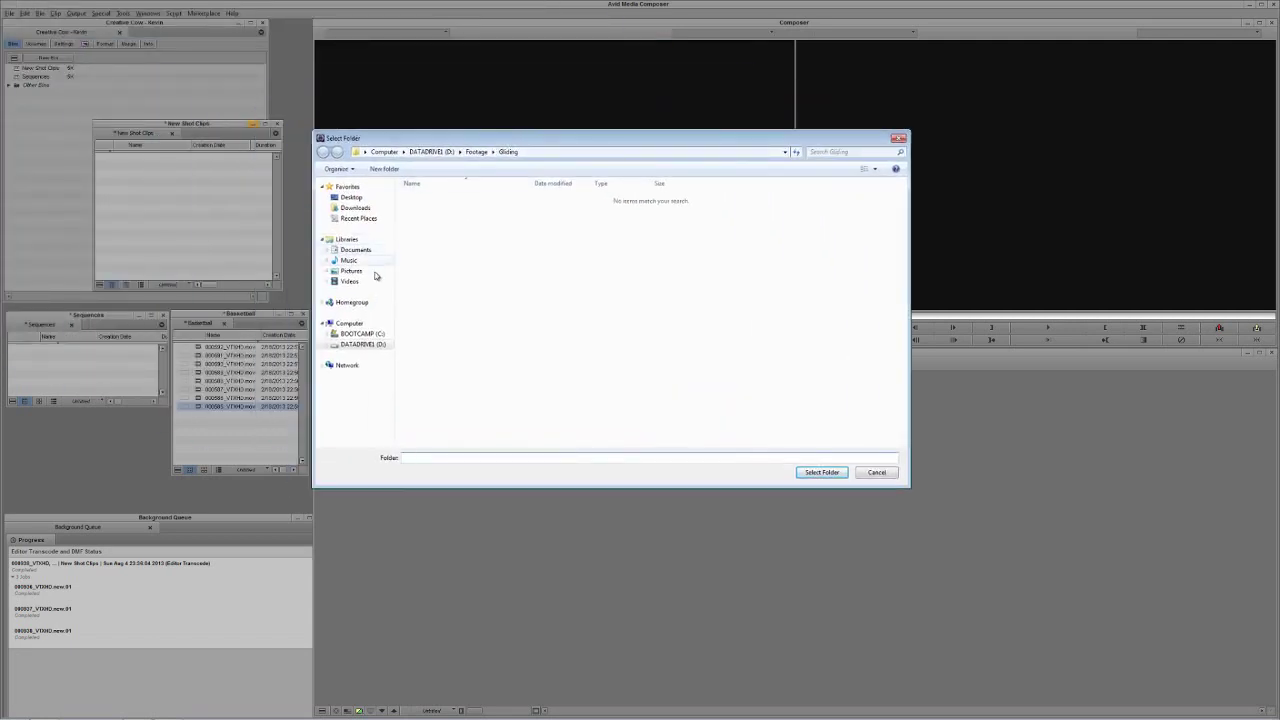
pyautogui.click(362, 345)
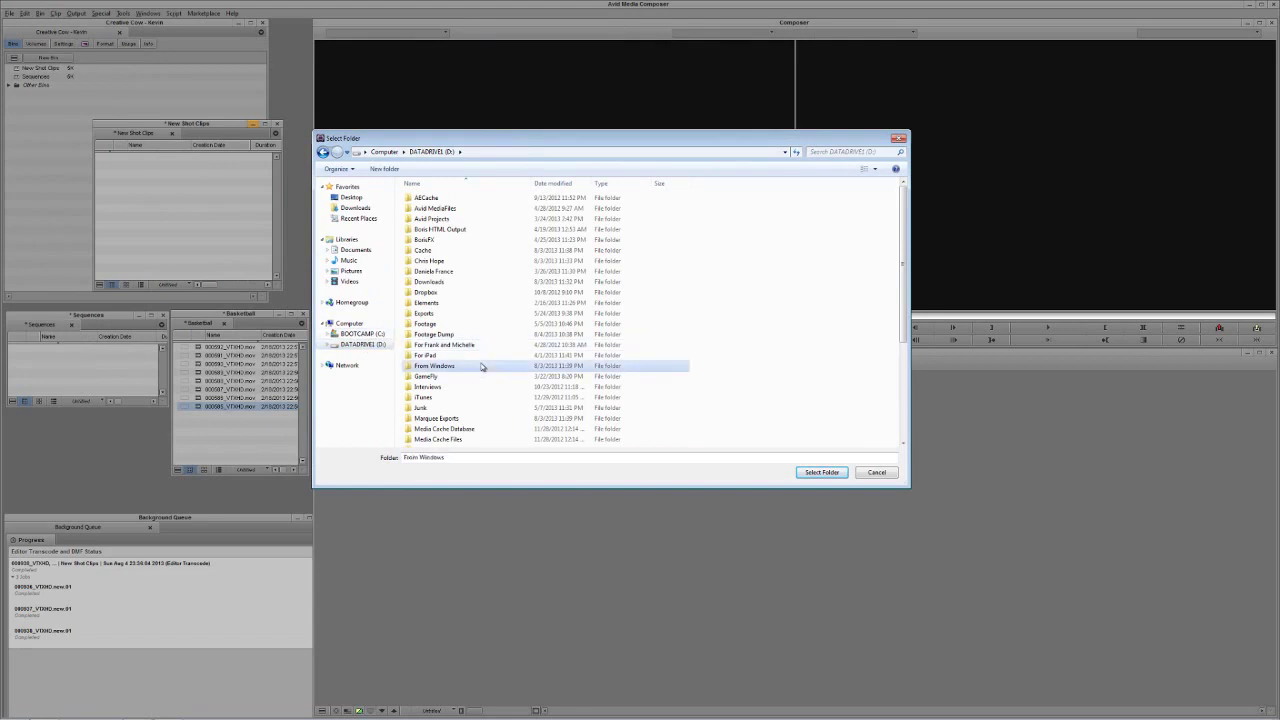
pyautogui.click(455, 336)
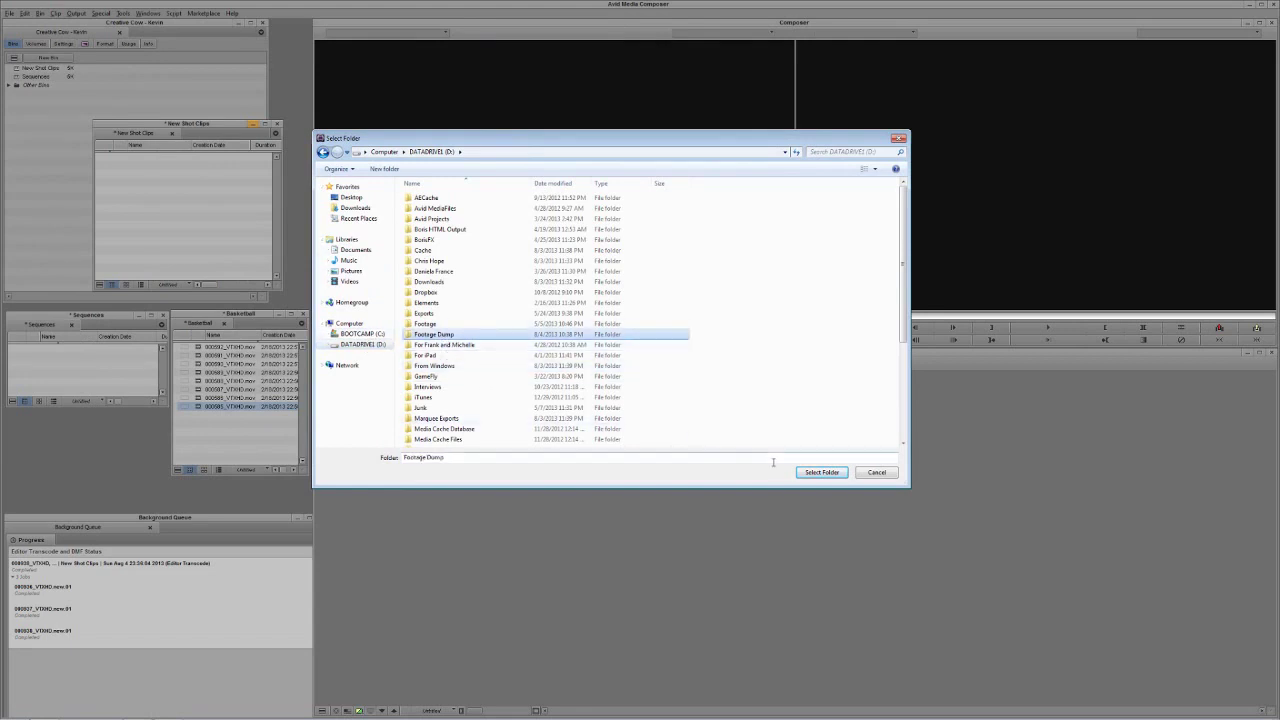
pyautogui.click(822, 474)
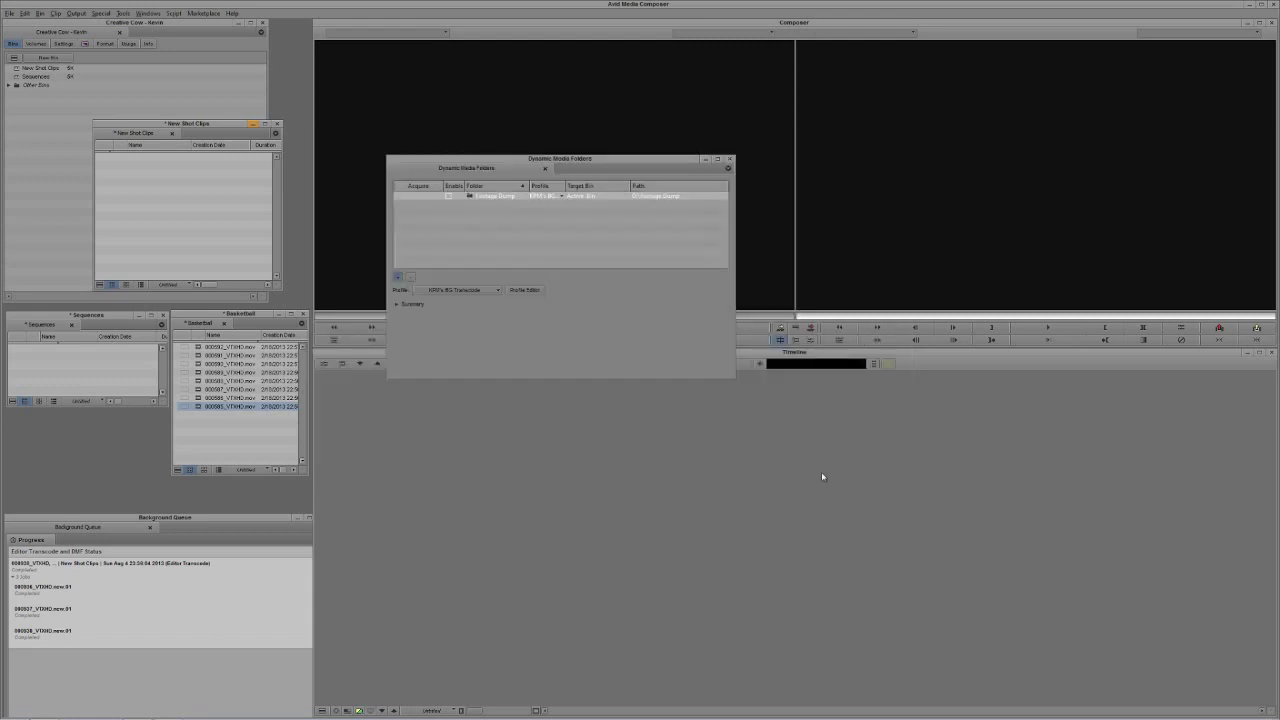
pyautogui.click(448, 199)
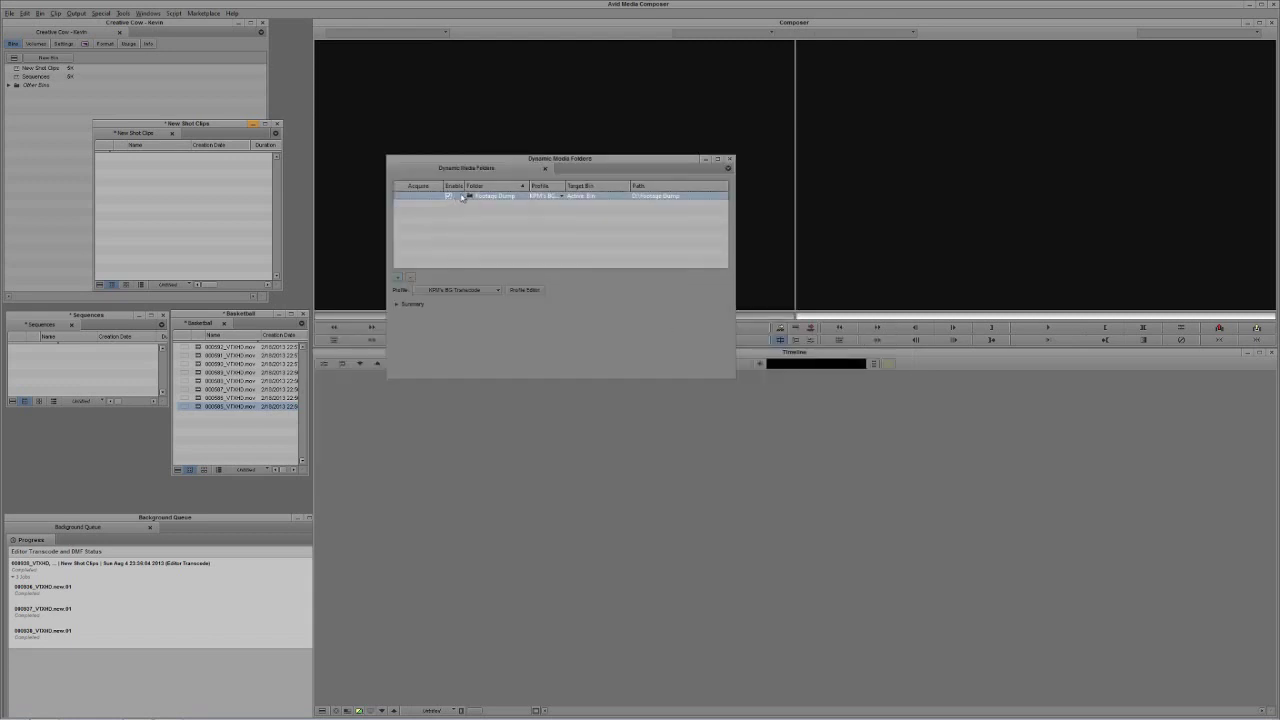
# Move the New Shot Clips bin slightly up and widen the Folder column in the Dynamic Media Folders list
pyautogui.moveTo(197, 124); pyautogui.dragTo(216, 88)
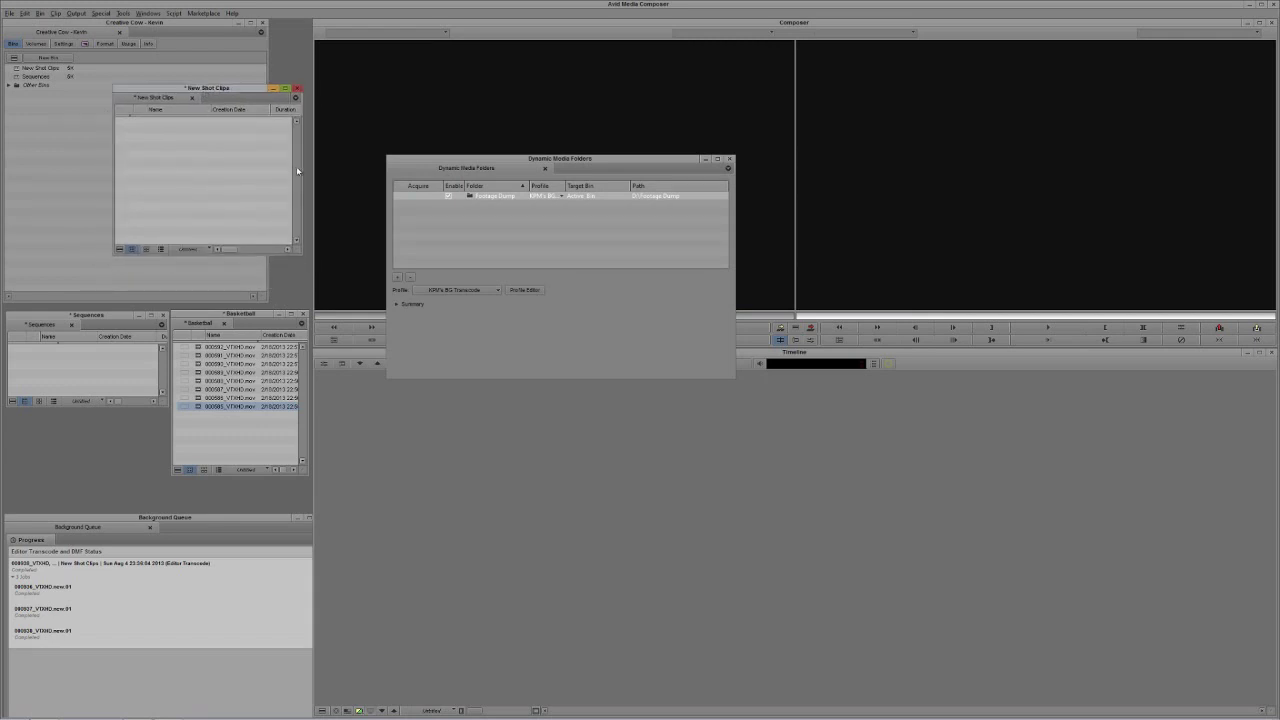
pyautogui.moveTo(529, 186); pyautogui.dragTo(579, 188)
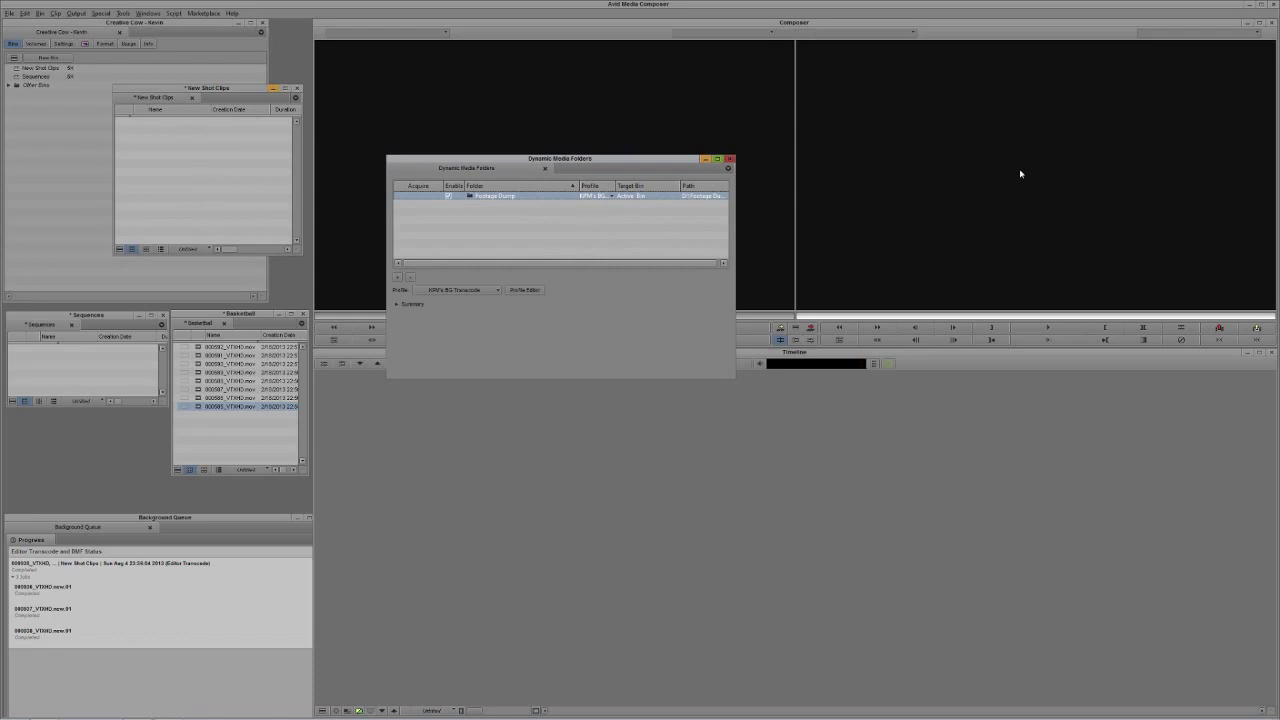
# Minimize Media Composer, open the background services Progress Monitor in Firefox, maximize it and close the duplicate tab
pyautogui.click(1251, 8)
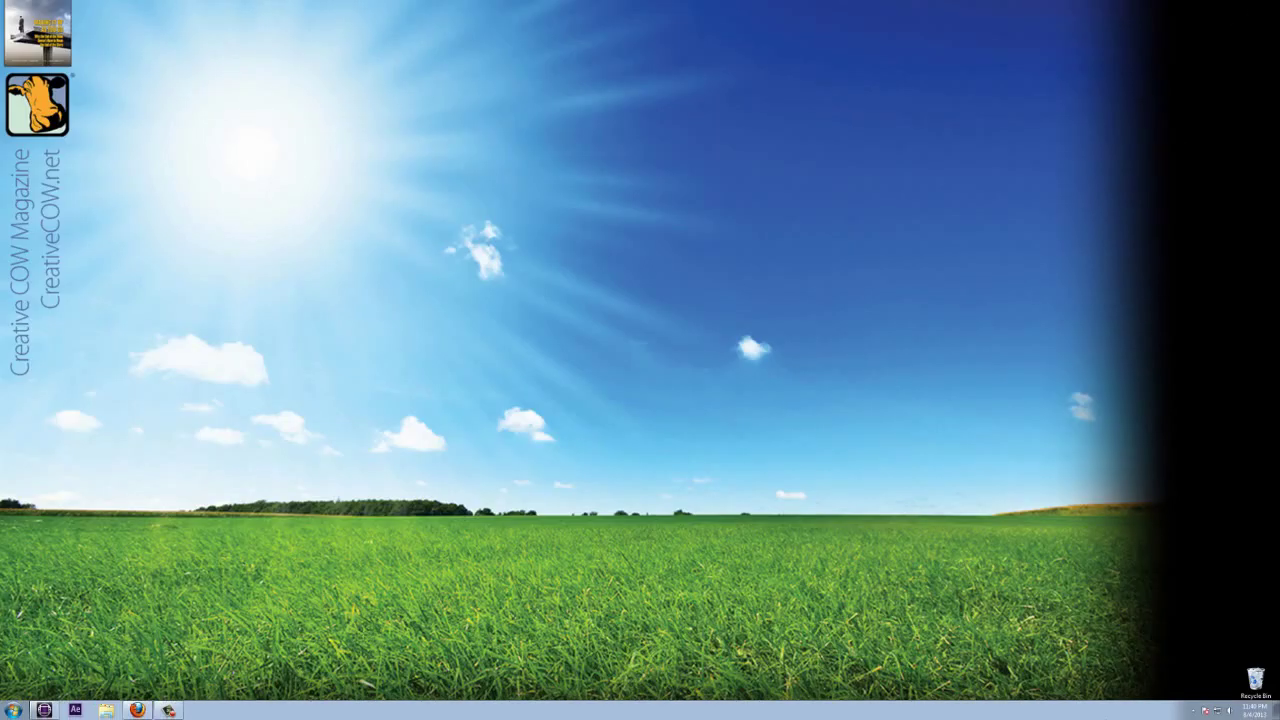
pyautogui.click(1188, 710)
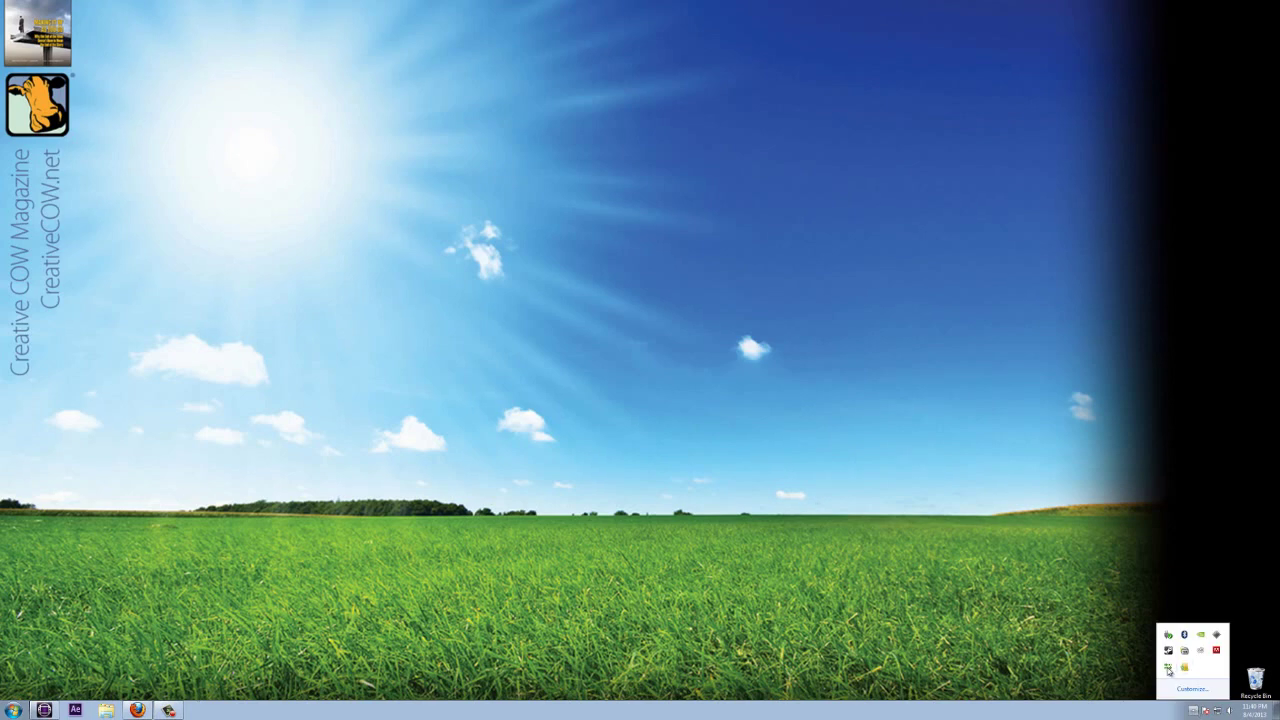
pyautogui.rightClick(1168, 670)
pyautogui.click(1195, 645)
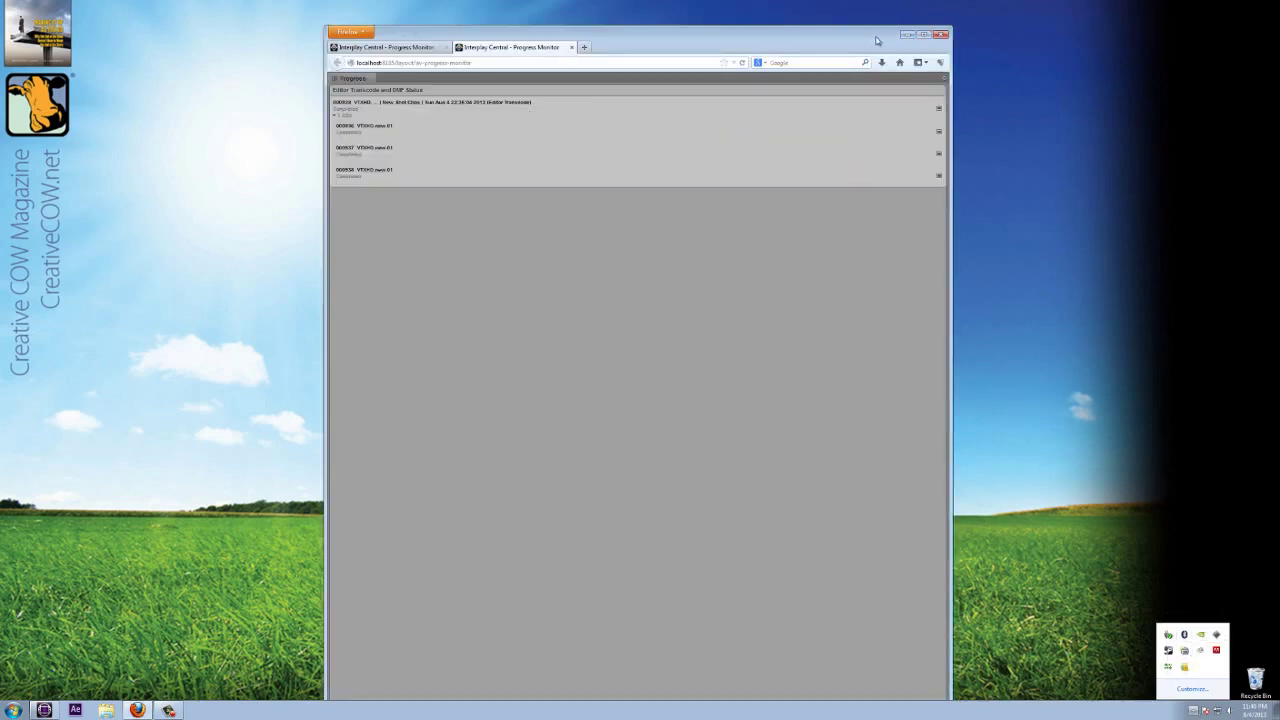
pyautogui.click(923, 35)
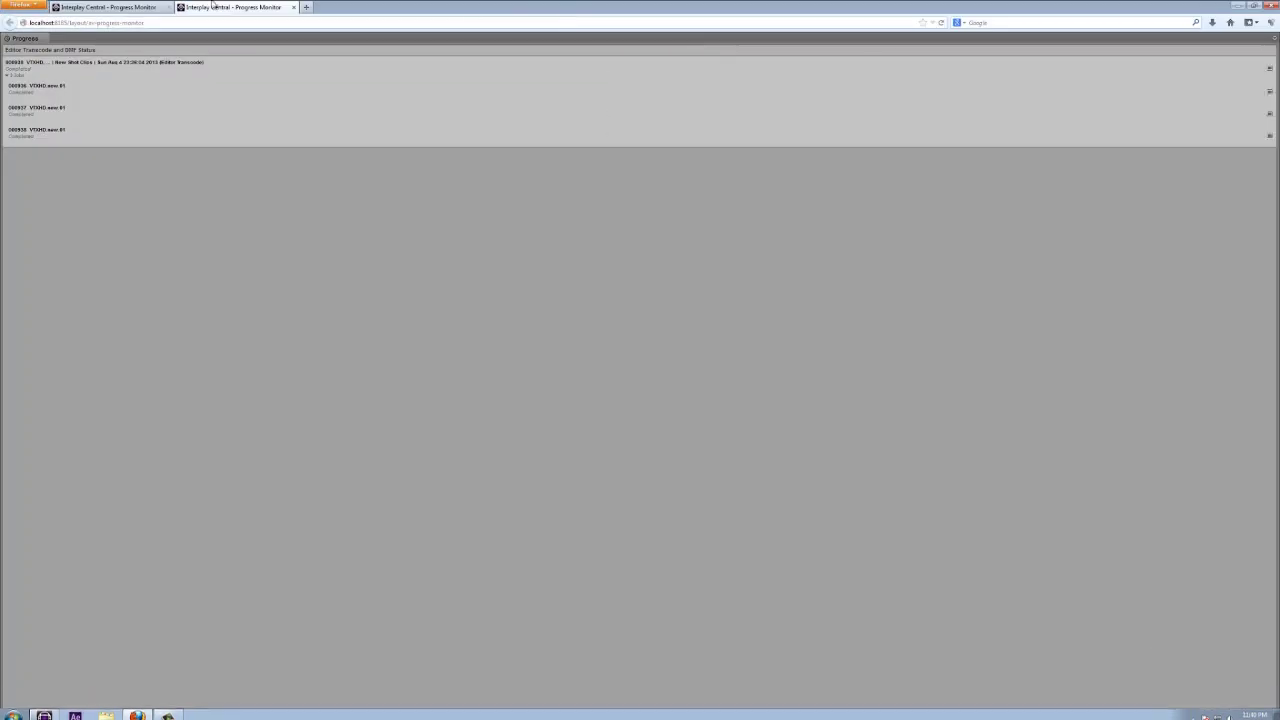
pyautogui.click(168, 8)
# Move Media Composer's Background Queue beside the Dynamic Media Folders window and compare it with the Progress Monitor in Firefox
pyautogui.hotkey('alt', 'Tab')
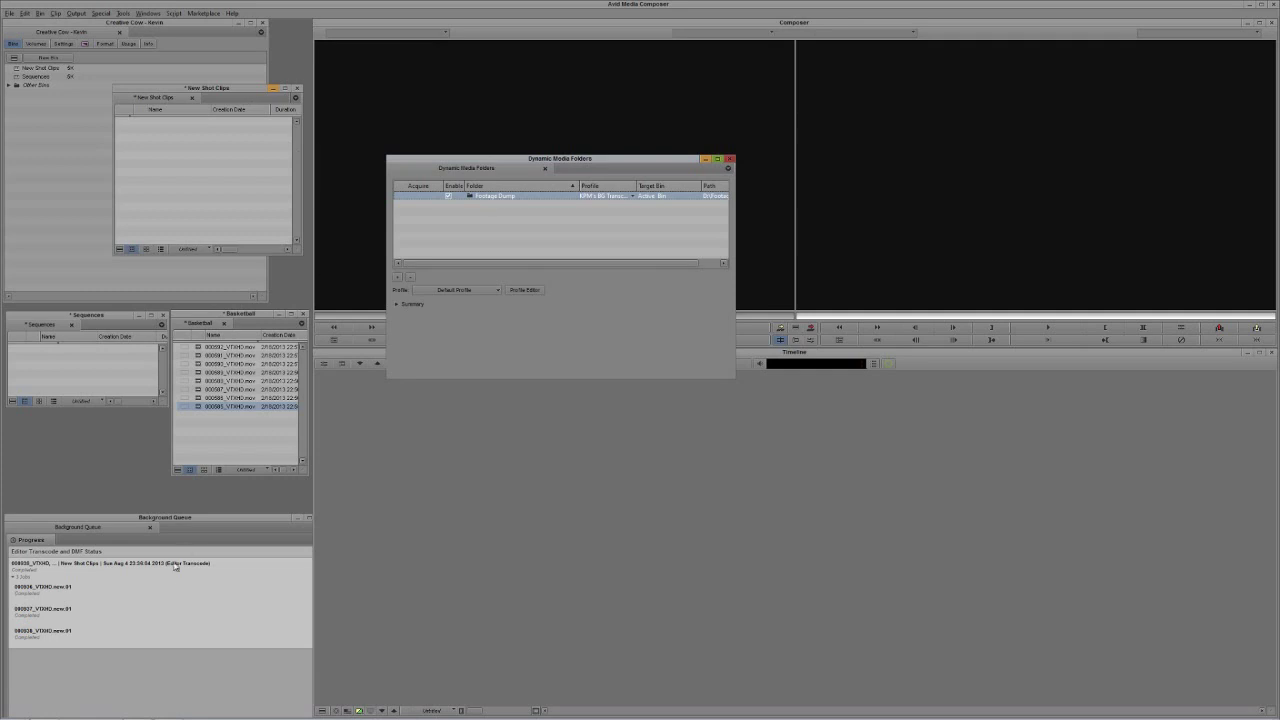
pyautogui.moveTo(177, 520); pyautogui.dragTo(927, 145)
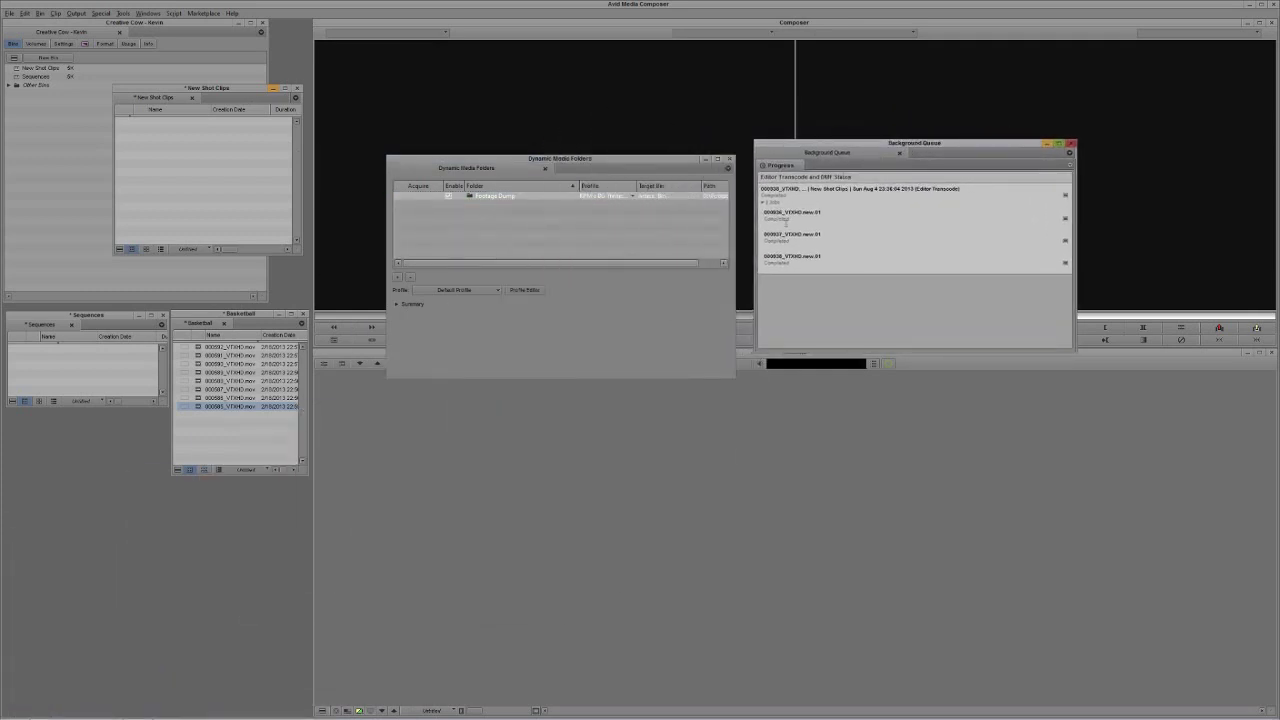
pyautogui.hotkey('alt', 'Tab')
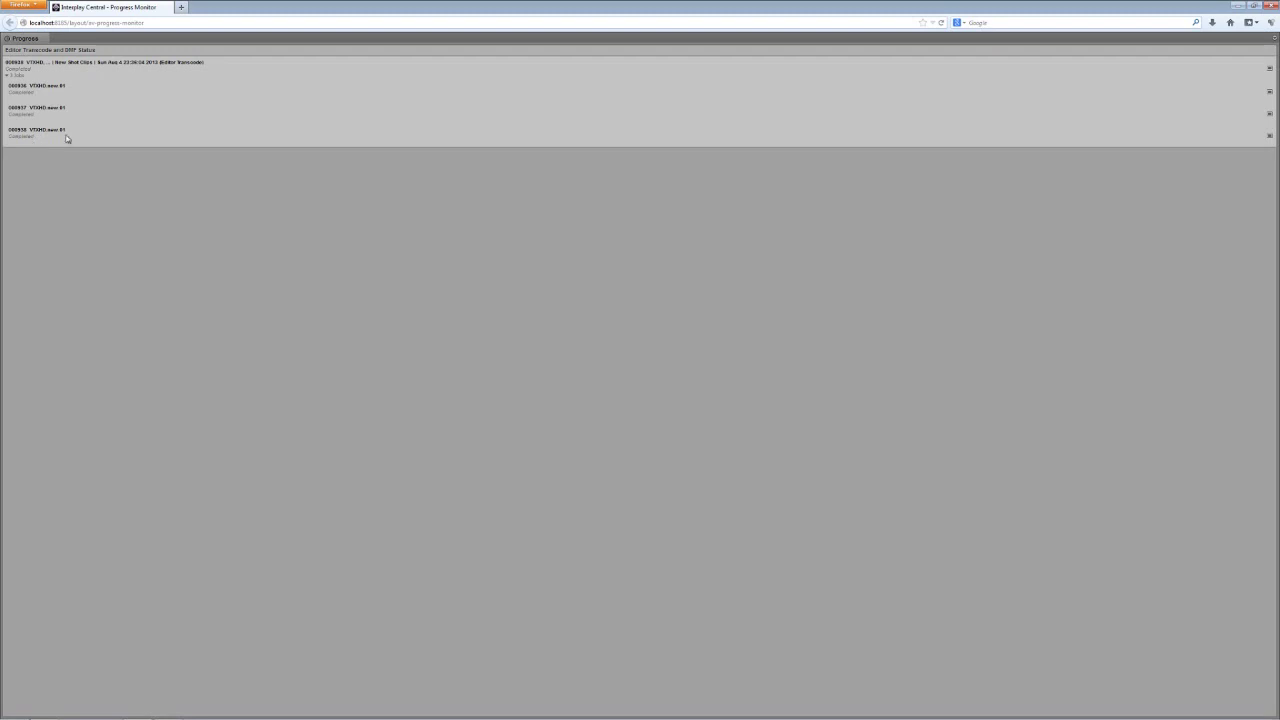
# Minimize the open programs and open DATADRIVE1 (D:) in a Windows Explorer window
pyautogui.click(1238, 6)
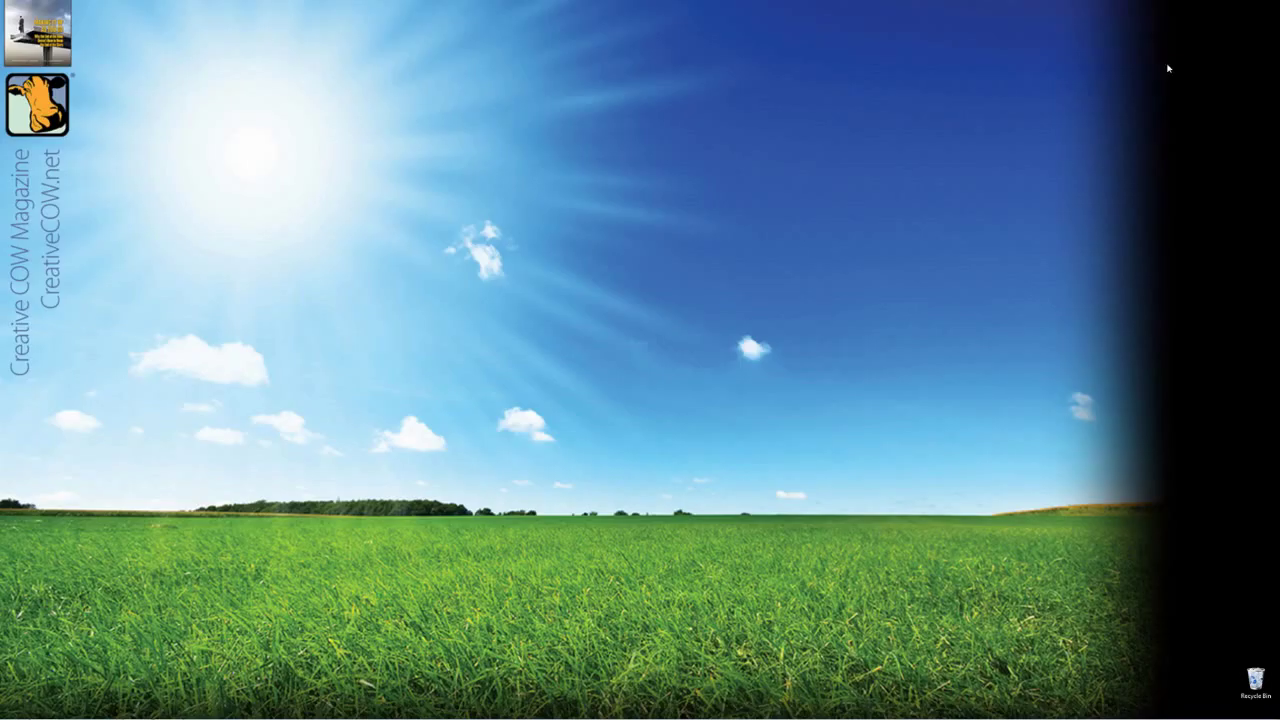
pyautogui.click(1250, 8)
pyautogui.press('super+e')
pyautogui.moveTo(686, 336); pyautogui.dragTo(656, 137)
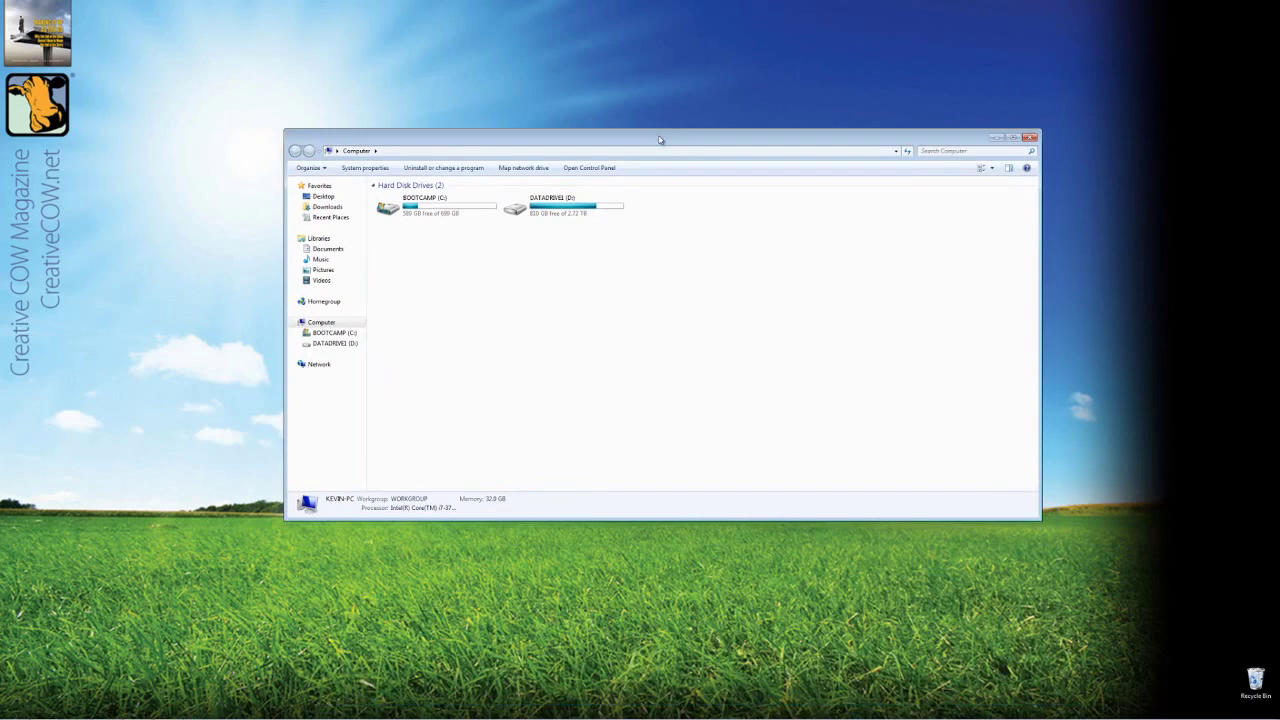
pyautogui.moveTo(555, 207)
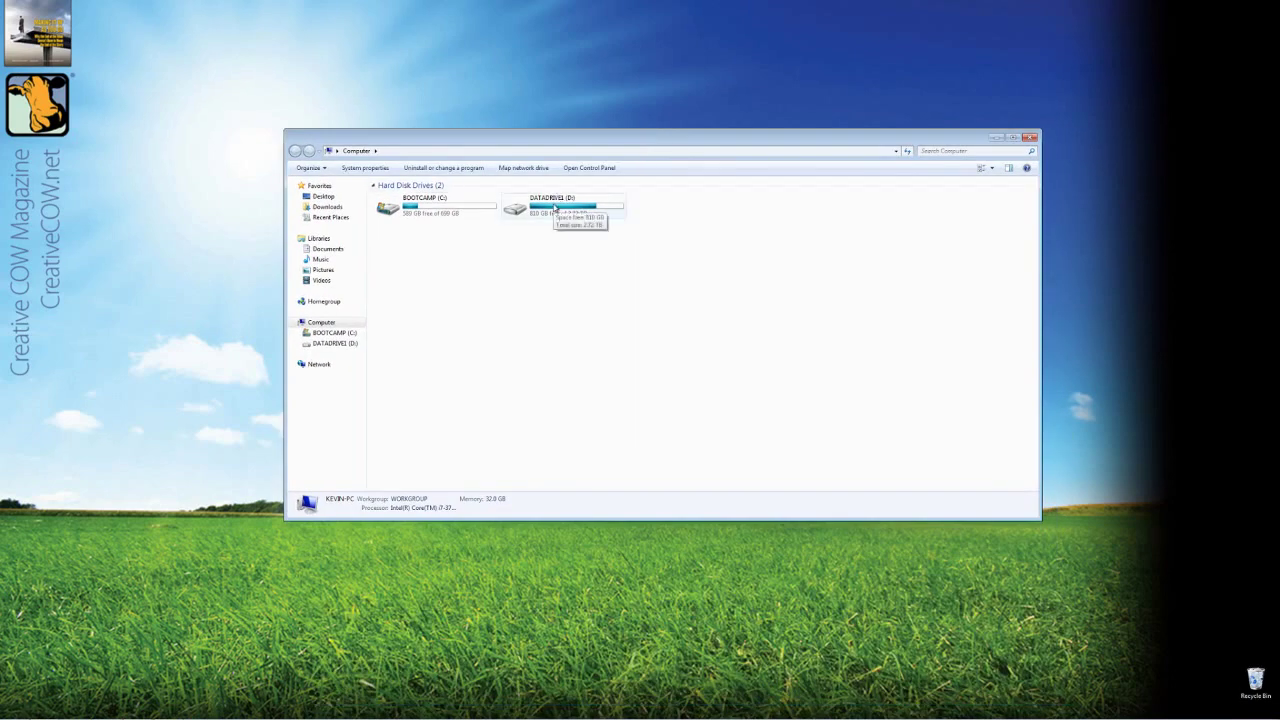
pyautogui.doubleClick(555, 207)
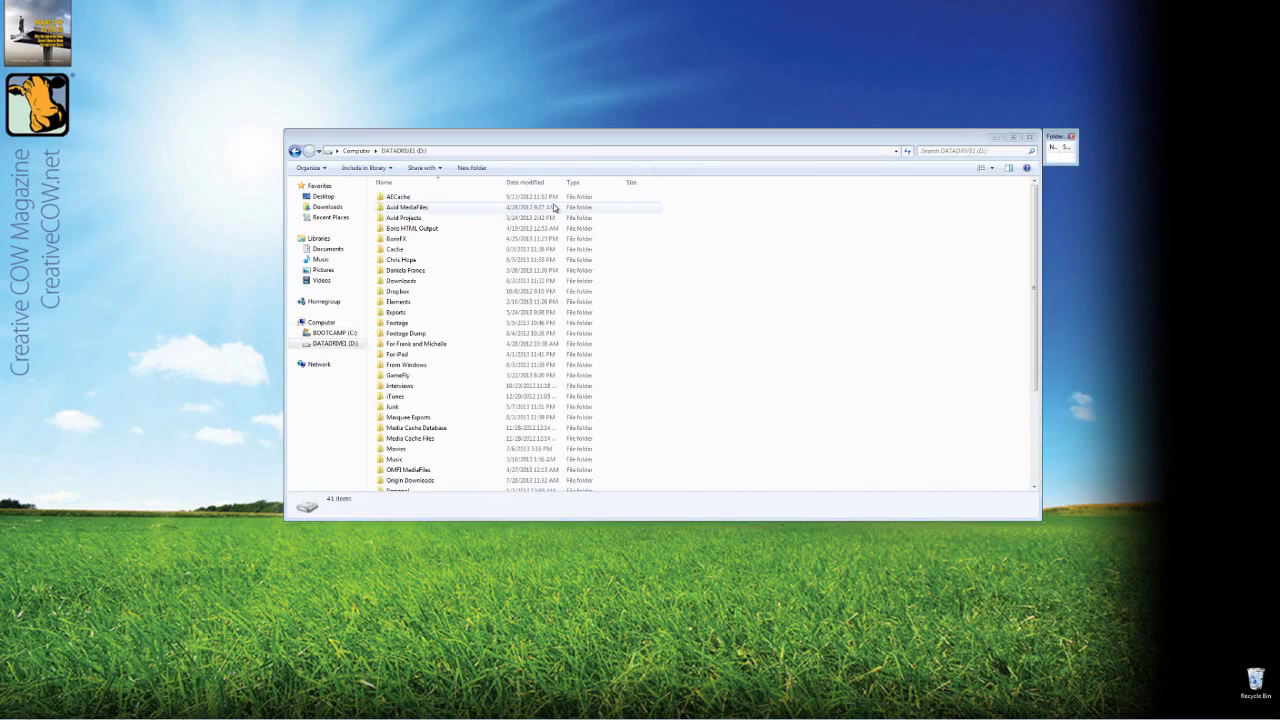
# Select and copy the first three clips in the Gliding folder inside Footage
pyautogui.doubleClick(428, 326)
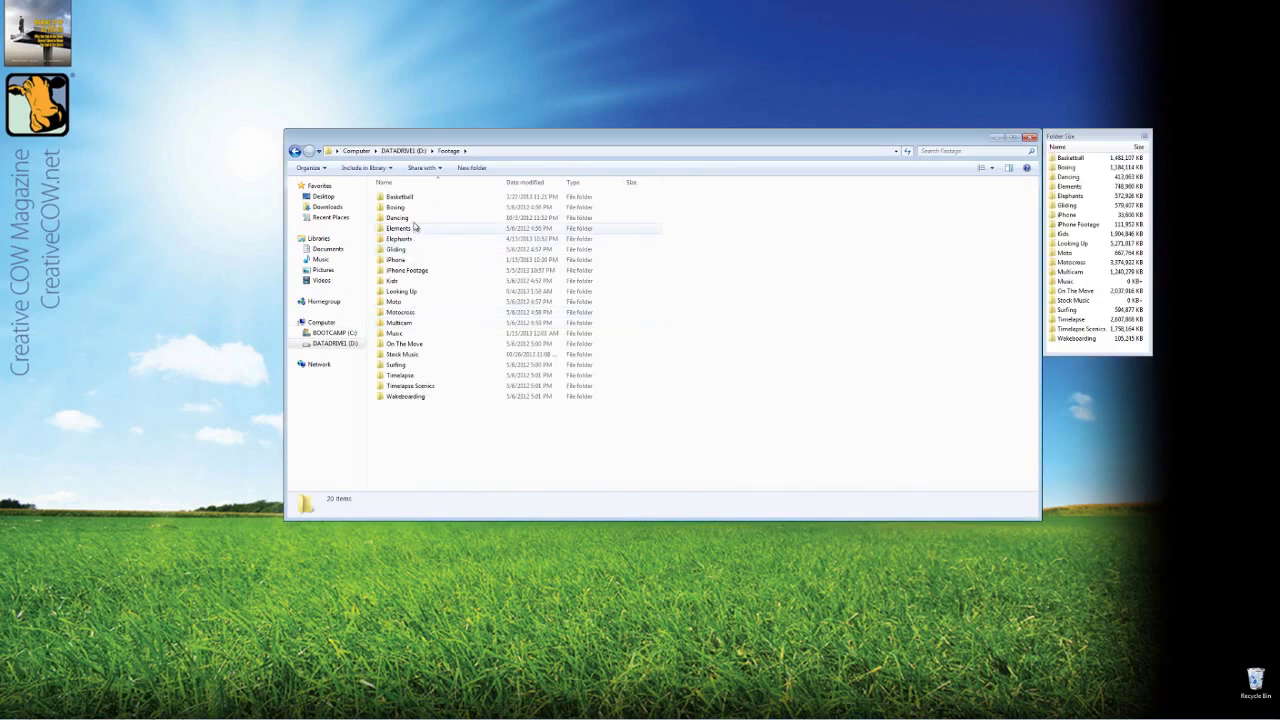
pyautogui.click(420, 256)
pyautogui.doubleClick(420, 256)
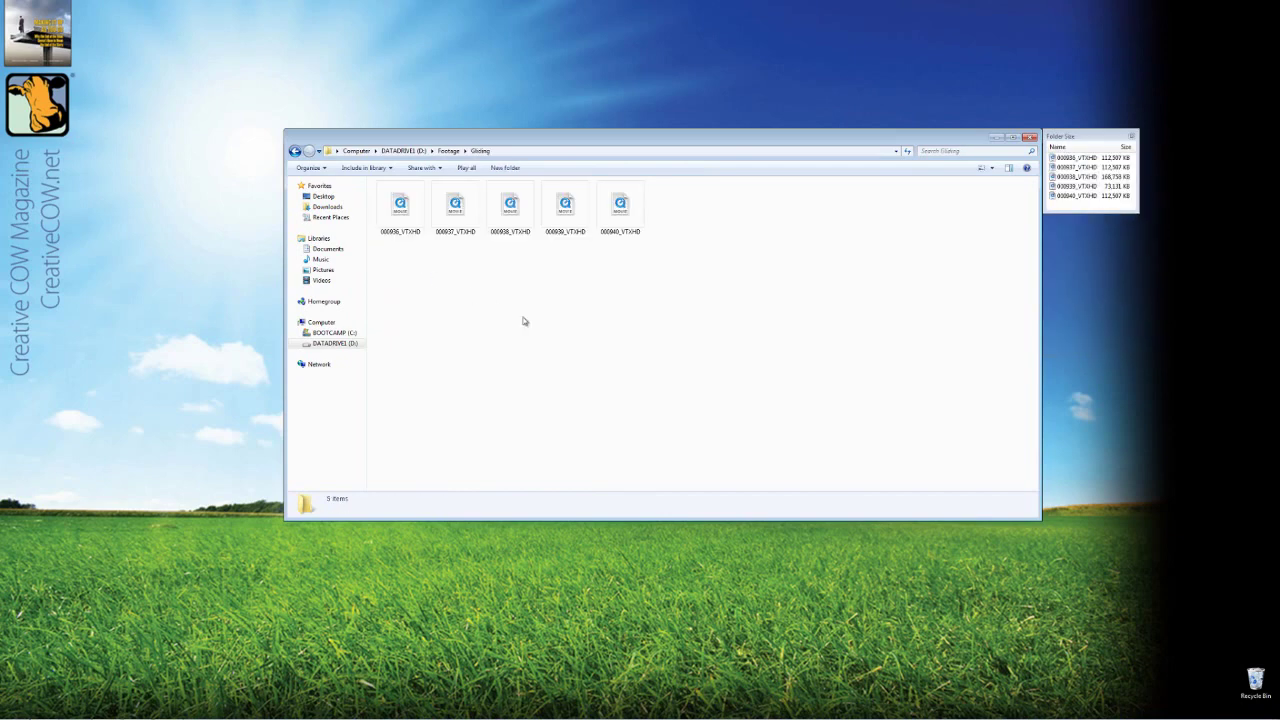
pyautogui.moveTo(510, 265); pyautogui.dragTo(420, 225)
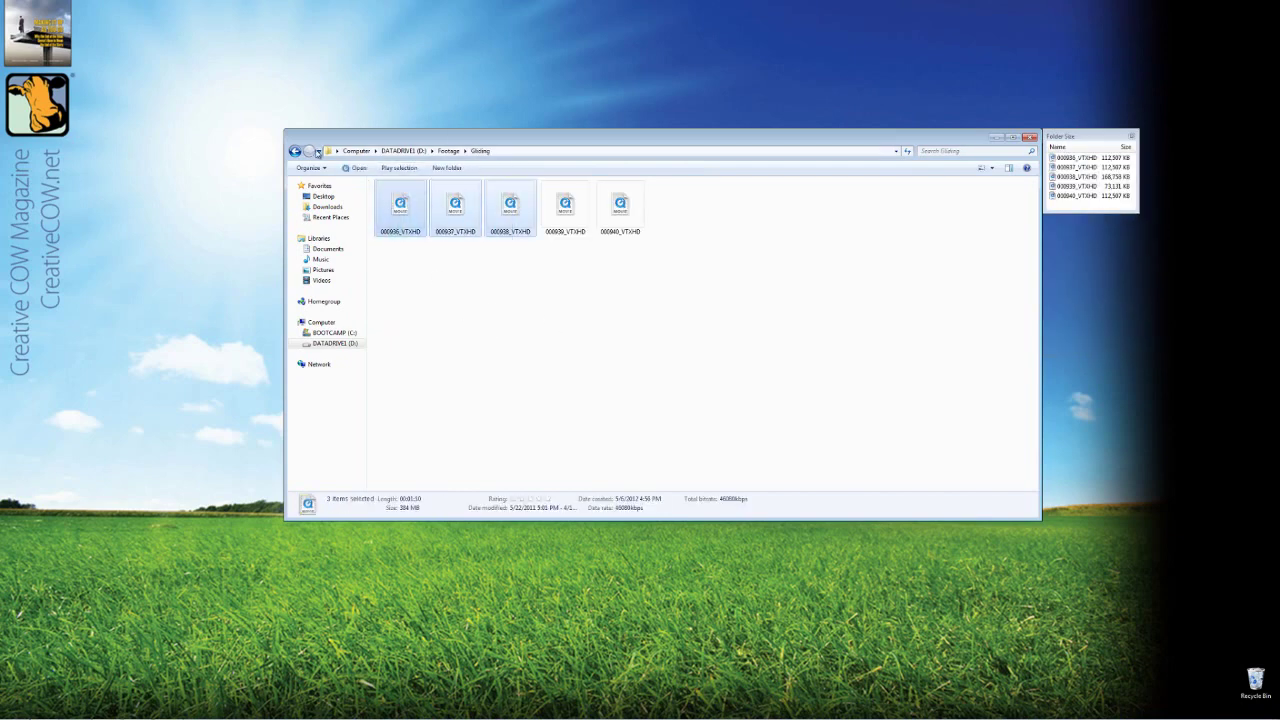
# Delete the existing clip from the Footage Dump folder and paste the three copied Gliding clips there
pyautogui.click(295, 150)
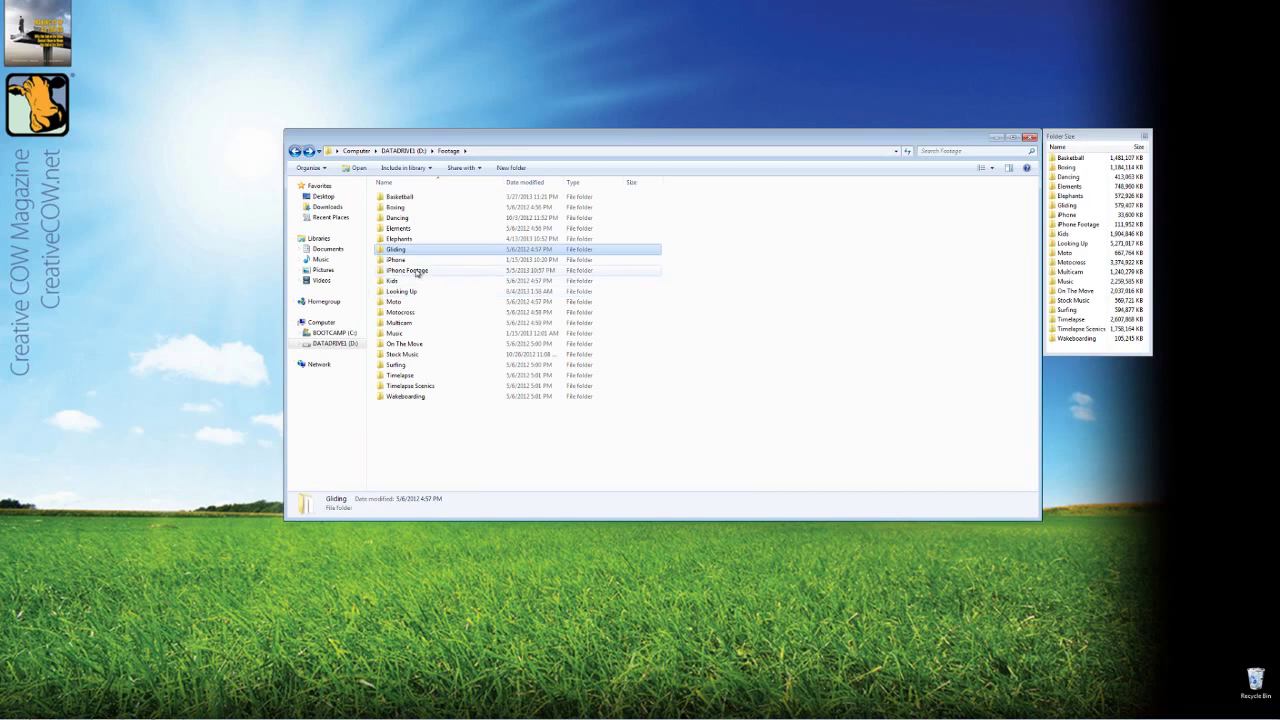
pyautogui.click(295, 150)
pyautogui.doubleClick(403, 336)
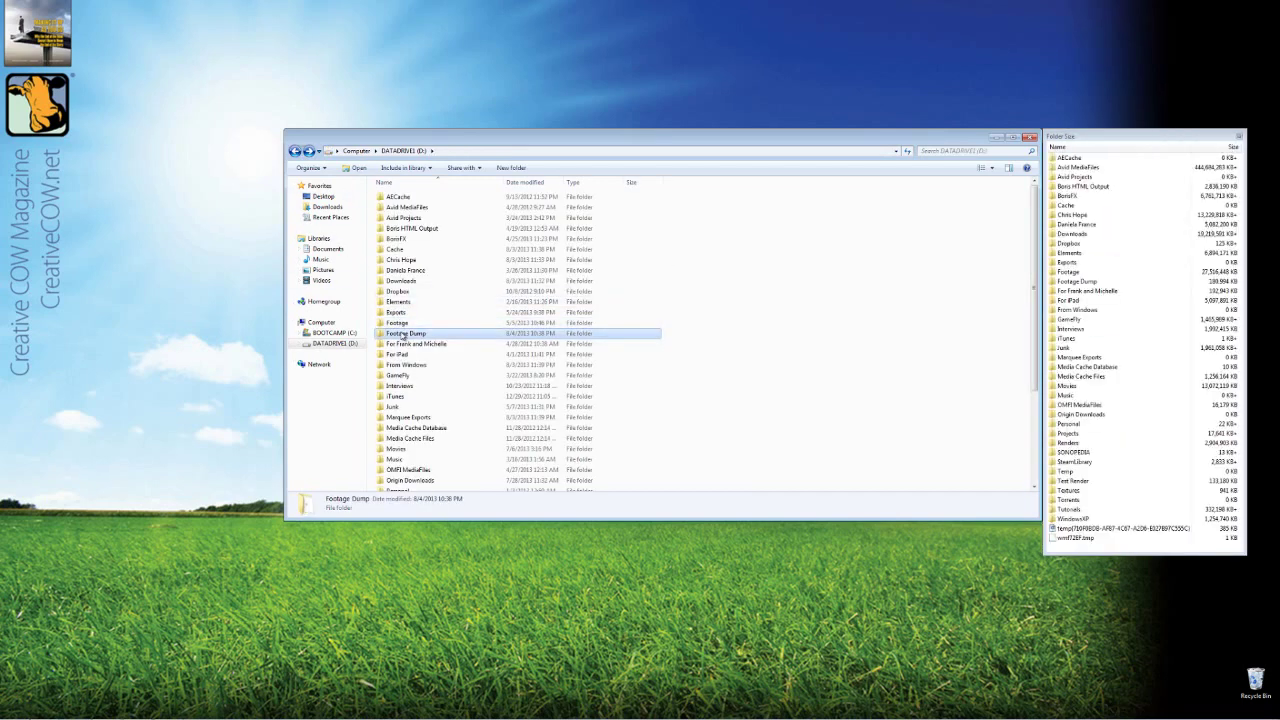
pyautogui.rightClick(399, 202)
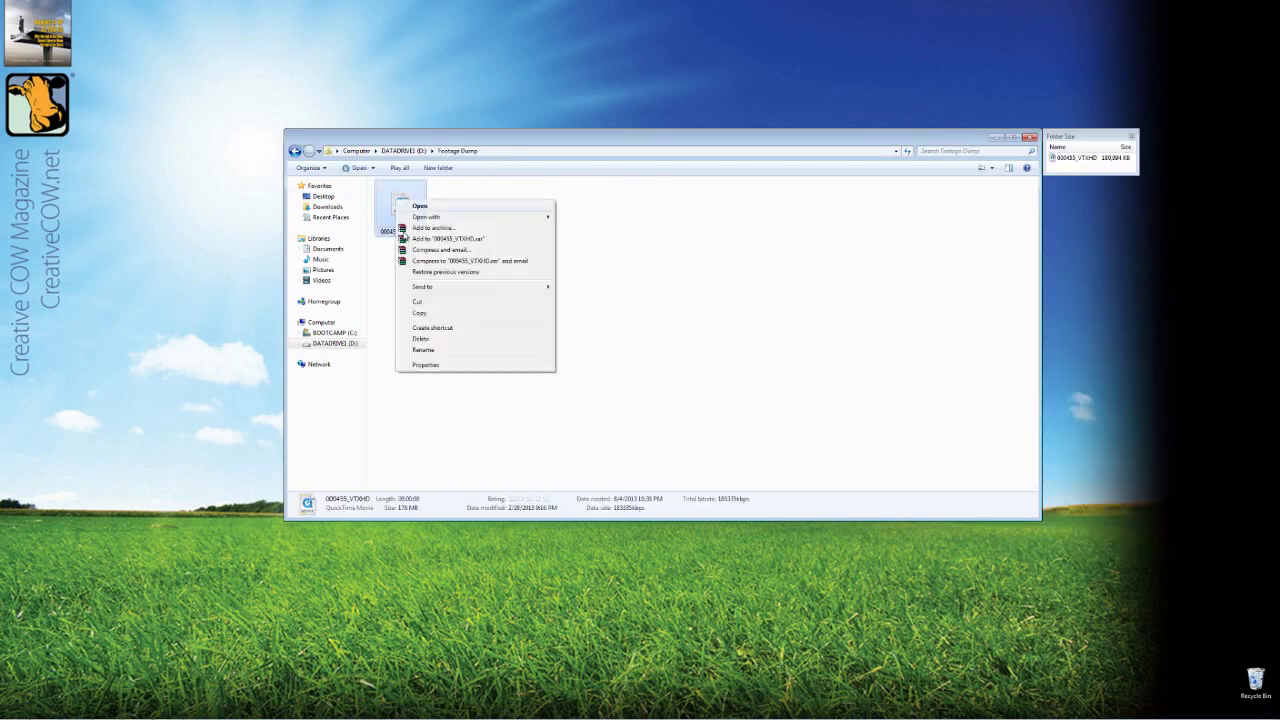
pyautogui.click(430, 339)
pyautogui.click(674, 405)
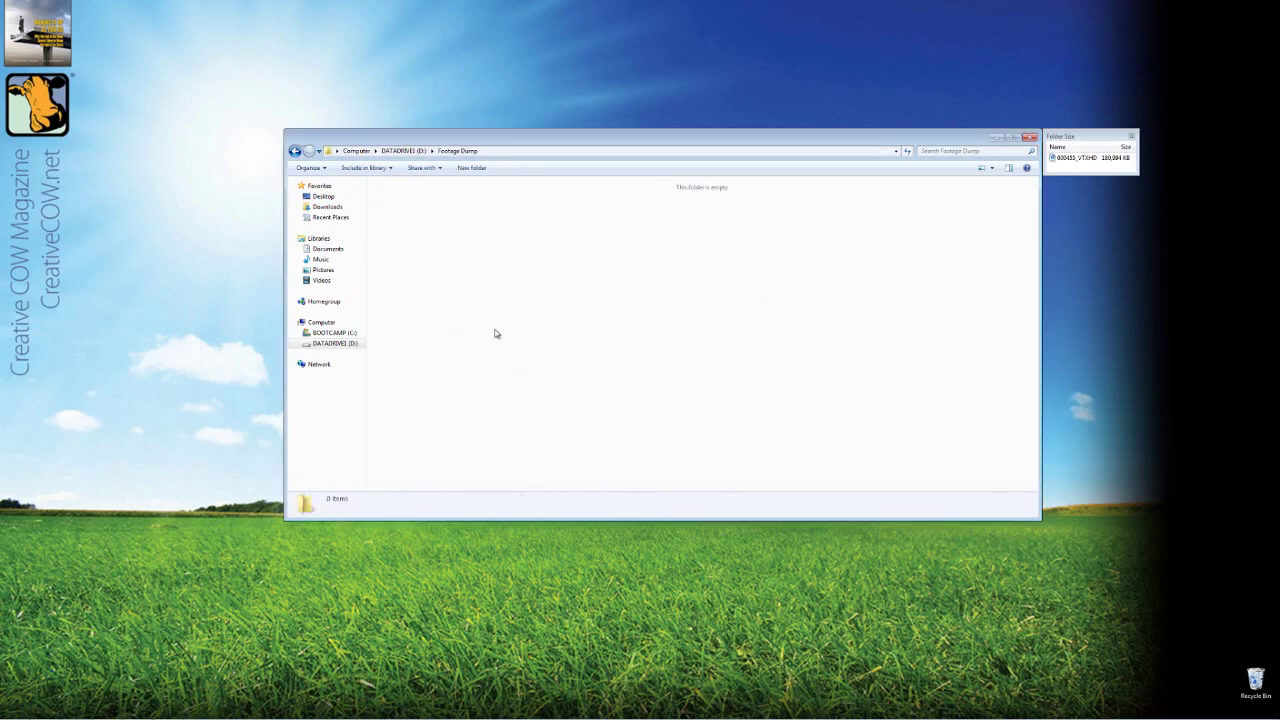
pyautogui.hotkey('ctrl', 'v')
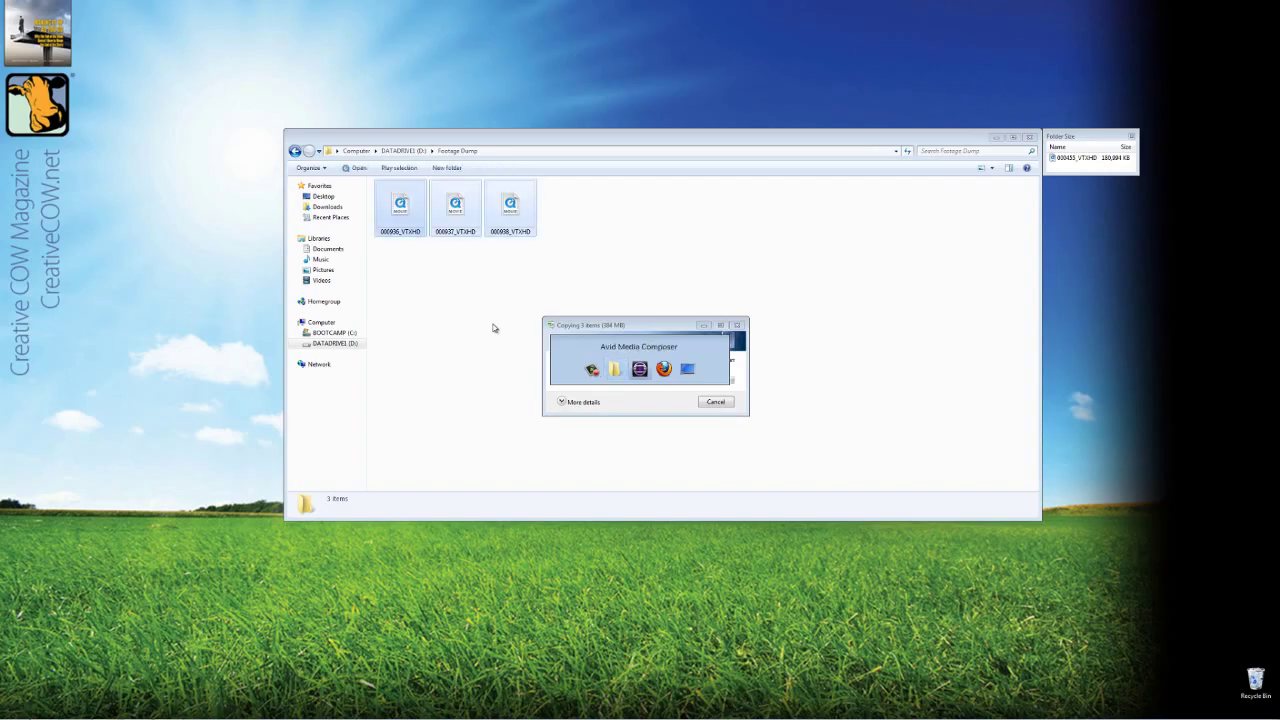
# Switch back to Media Composer, move the Dynamic Media Folders window over the middle of the monitors and check Footage Dump's Acquire status
pyautogui.hotkey('alt', 'Tab')
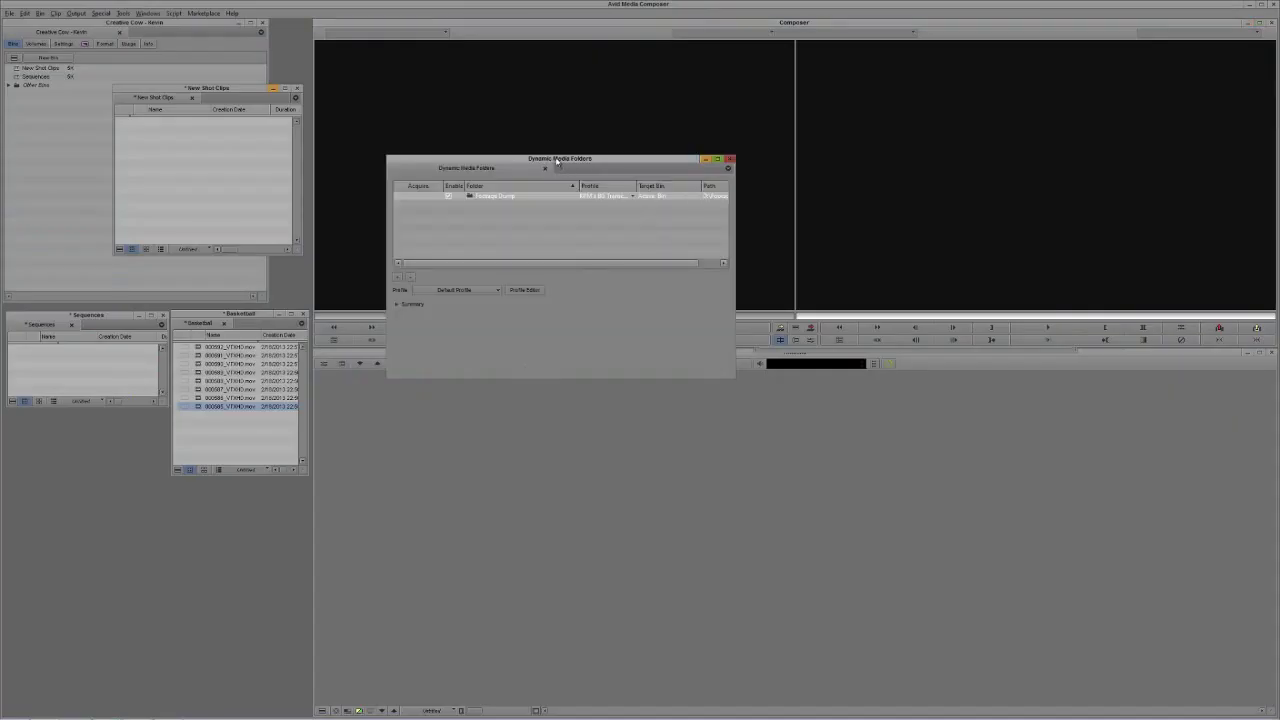
pyautogui.moveTo(557, 163); pyautogui.dragTo(600, 138)
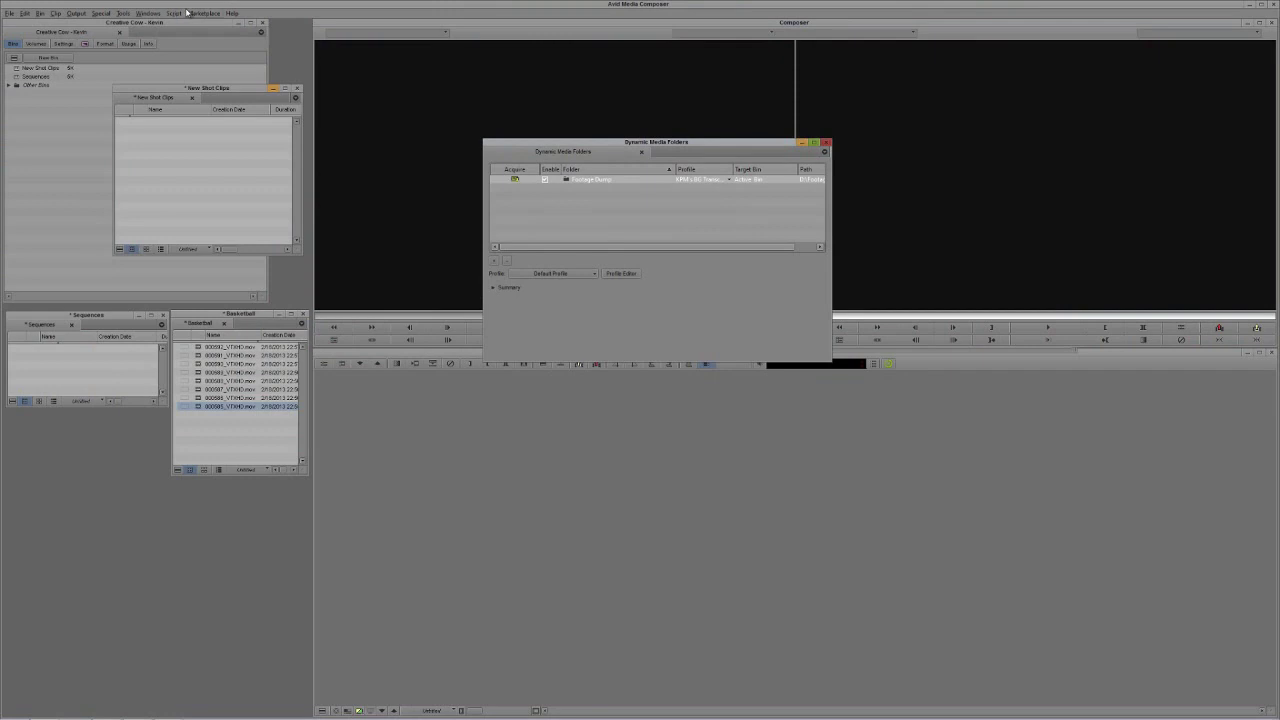
pyautogui.click(514, 178)
# Open the Background Queue, make it taller and place it below the New Shot Clips bin to follow the transcode jobs
pyautogui.click(124, 13)
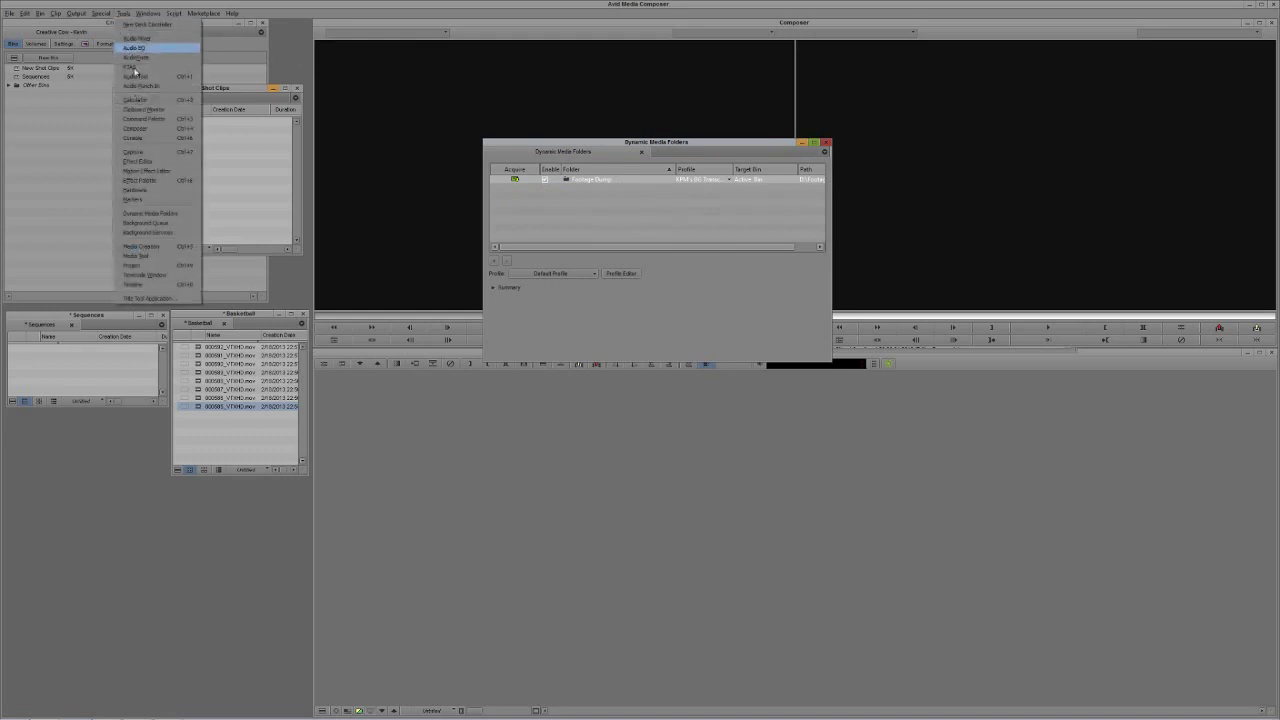
pyautogui.click(169, 227)
pyautogui.moveTo(849, 146); pyautogui.dragTo(188, 158)
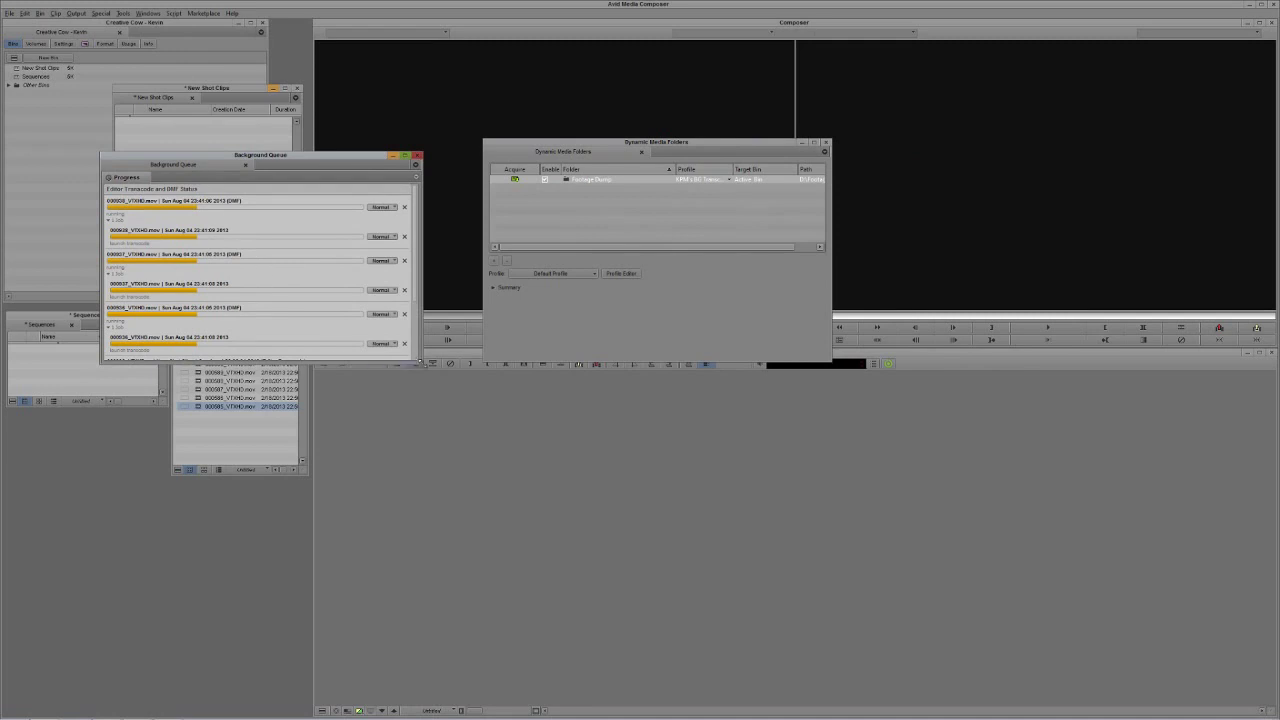
pyautogui.moveTo(418, 361); pyautogui.dragTo(424, 494)
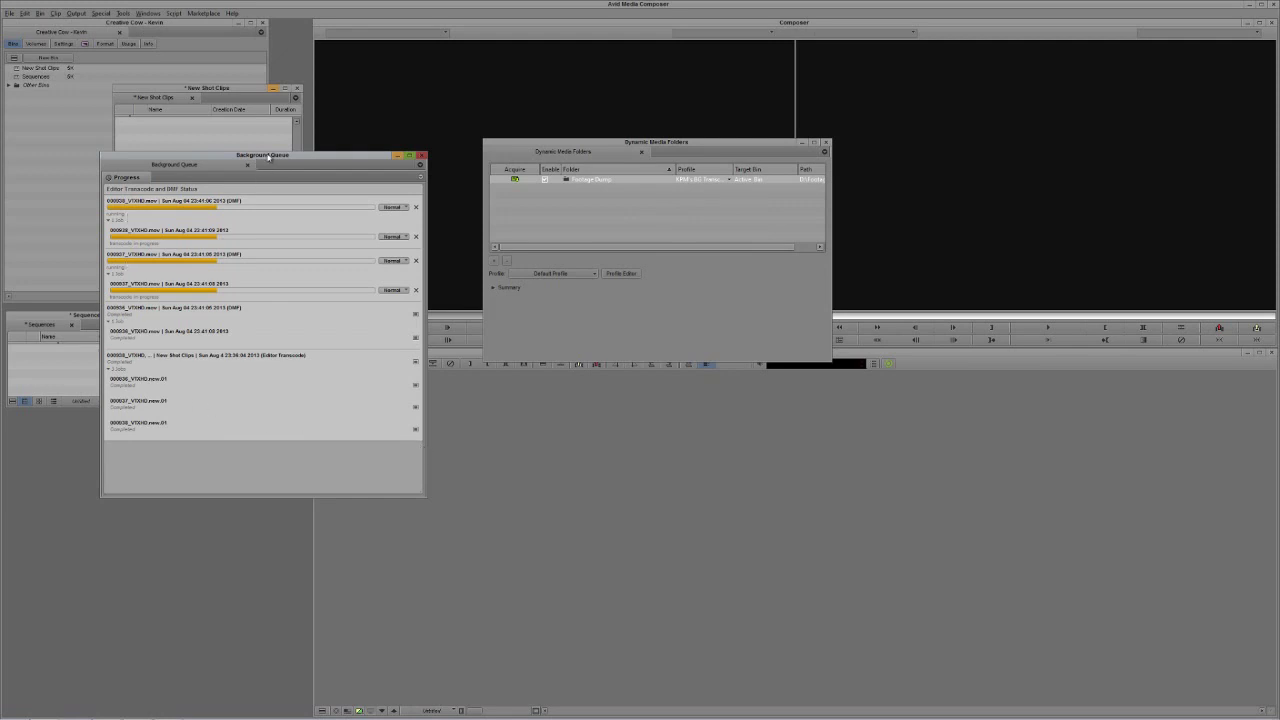
pyautogui.moveTo(262, 156); pyautogui.dragTo(316, 323)
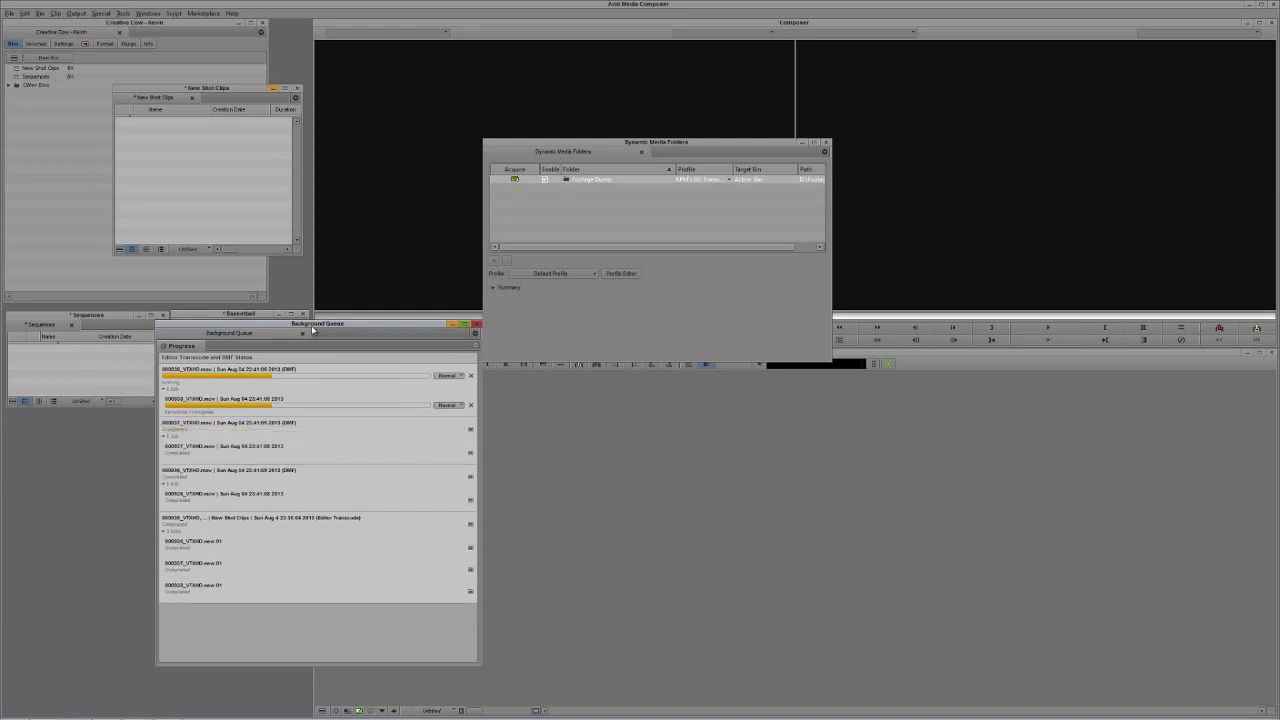
# Move the New Shot Clips bin slightly up and acquire the Footage Dump clips into it
pyautogui.moveTo(228, 89); pyautogui.dragTo(210, 66)
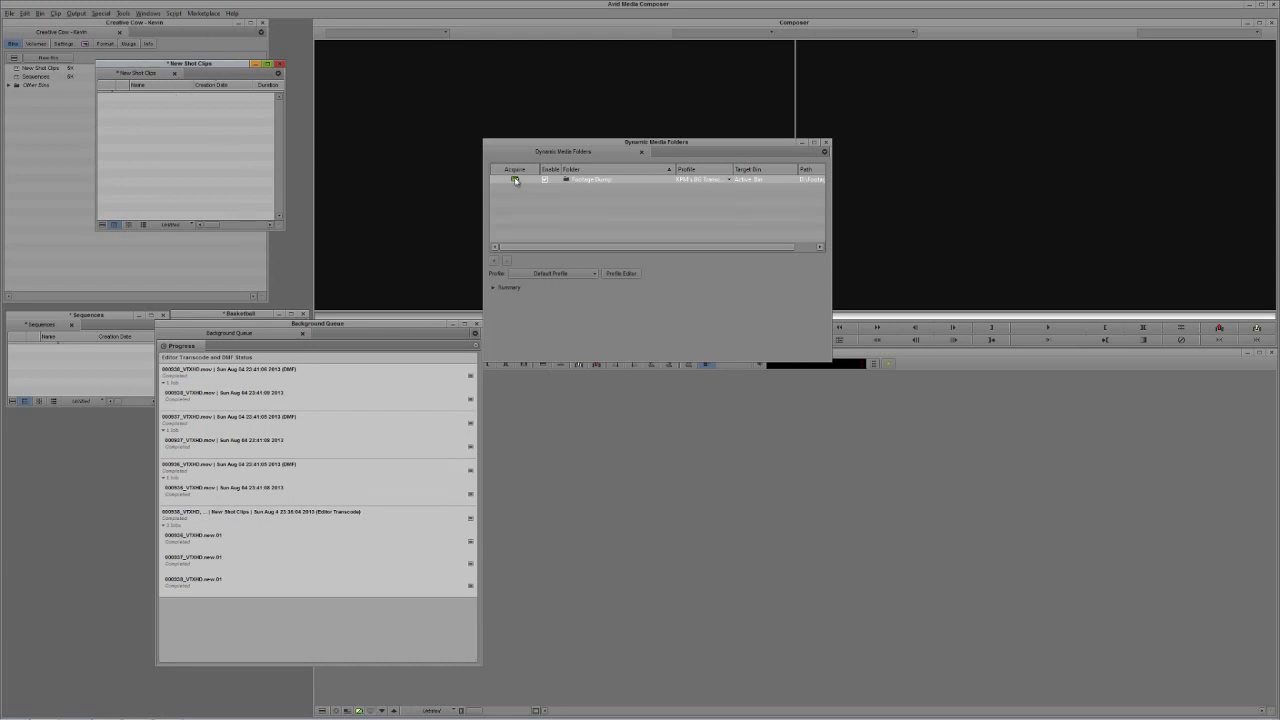
pyautogui.click(514, 179)
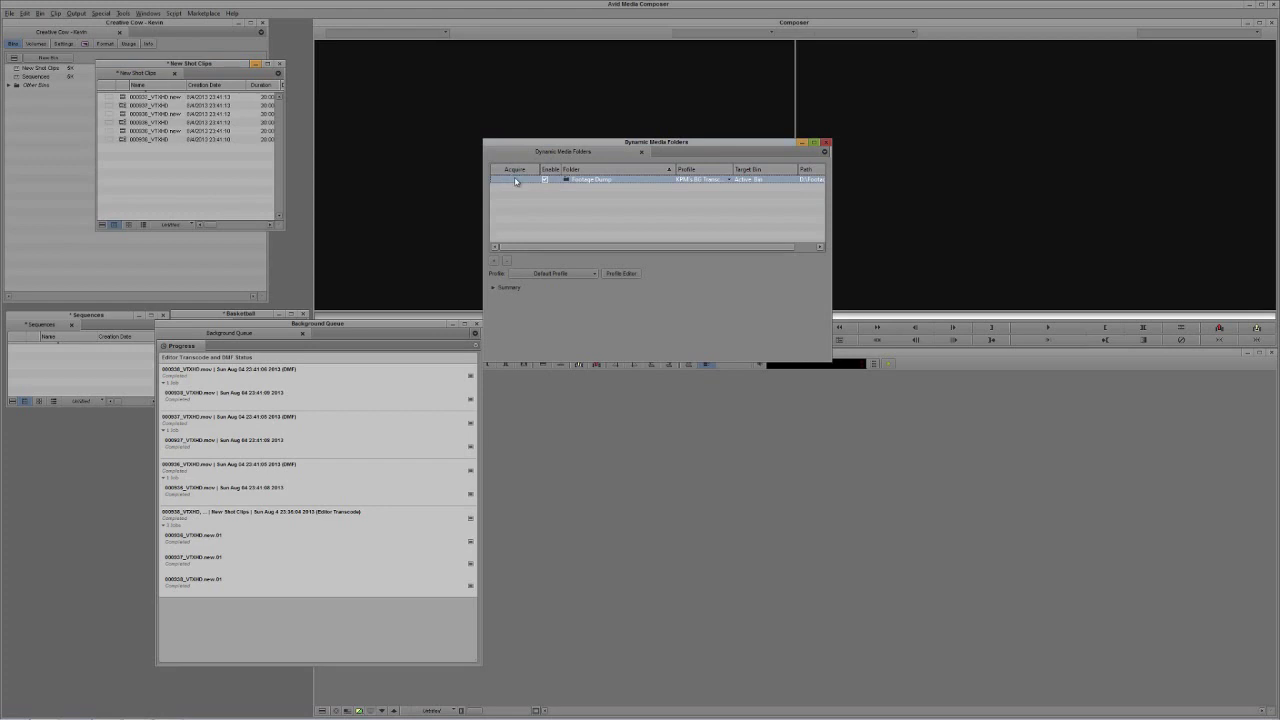